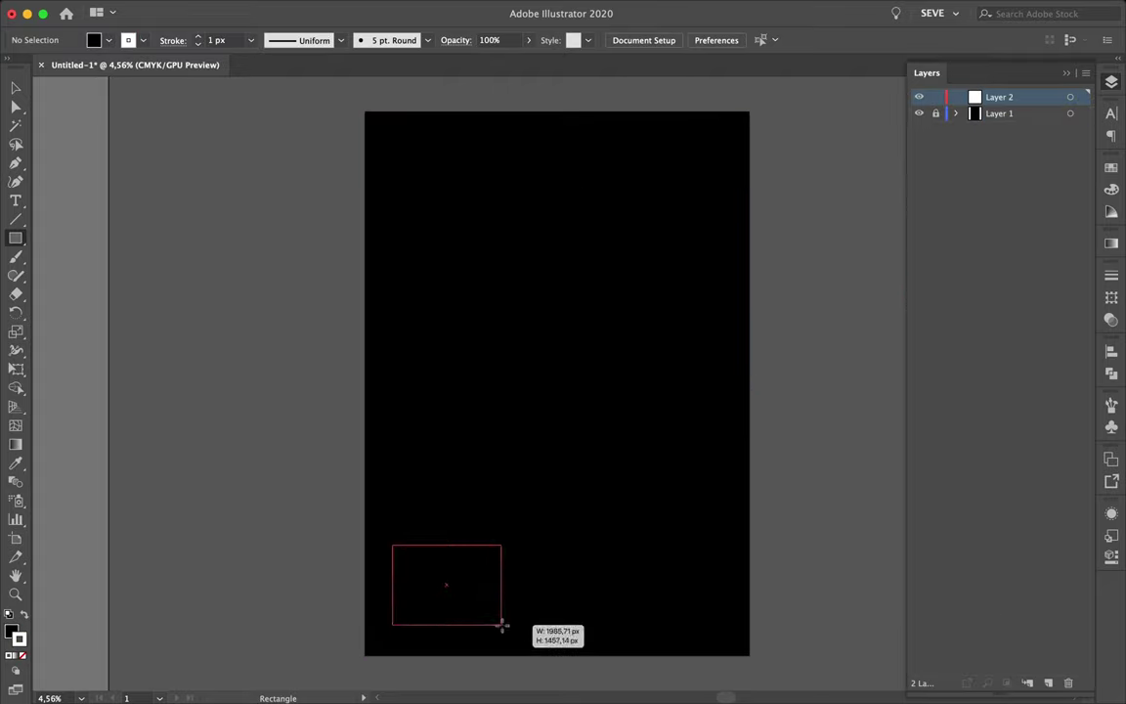
# - Set the blend steps and blend the two white-outlined rectangles into a column
pyautogui.press('v')
pyautogui.hotkey('ctrl', '=')
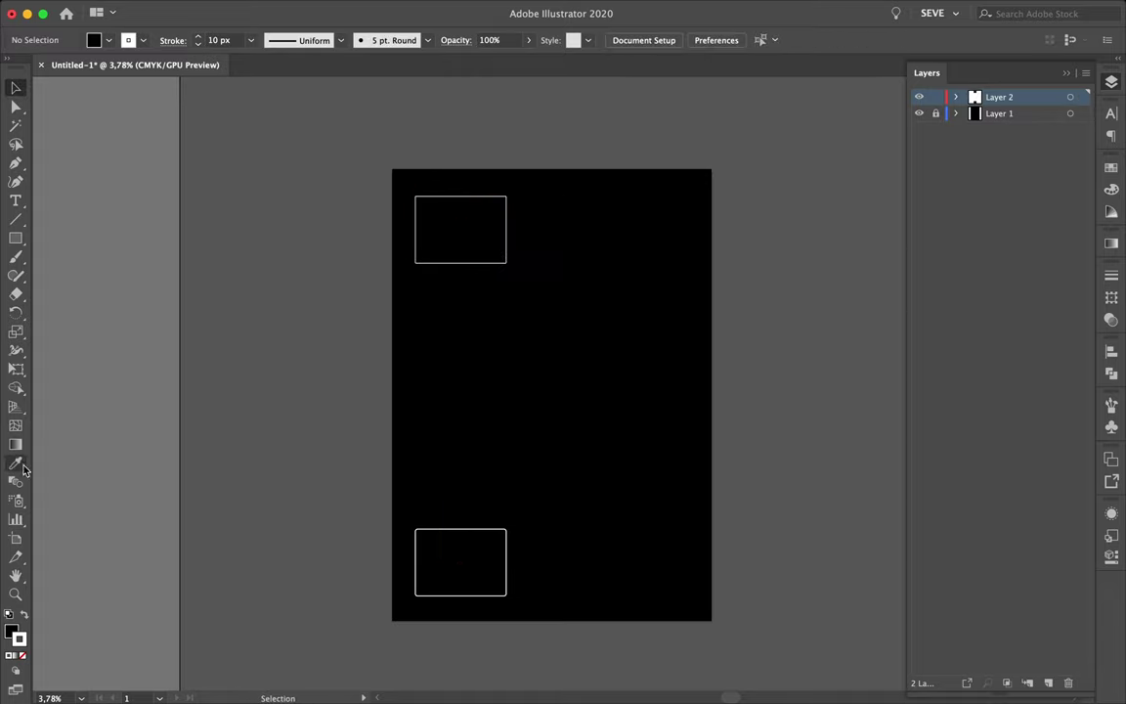
pyautogui.doubleClick(17, 482)
pyautogui.press('Return')
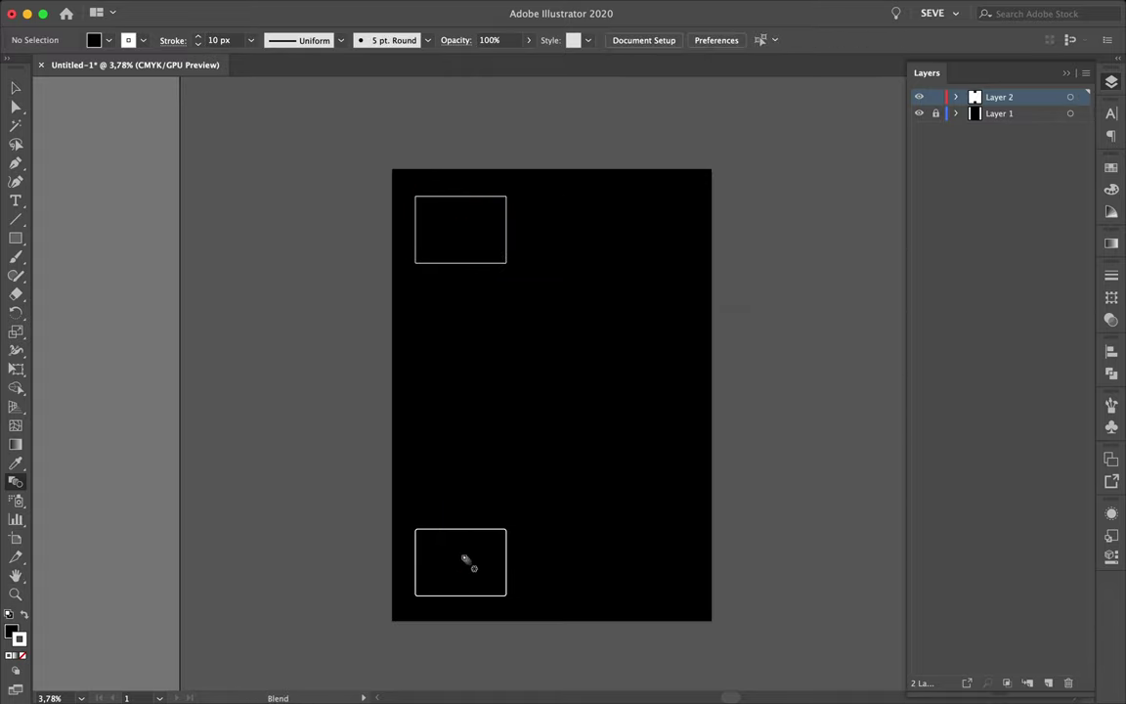
pyautogui.click(459, 567)
pyautogui.press('v')
pyautogui.scroll(3, 761, 269)
pyautogui.click(477, 243)
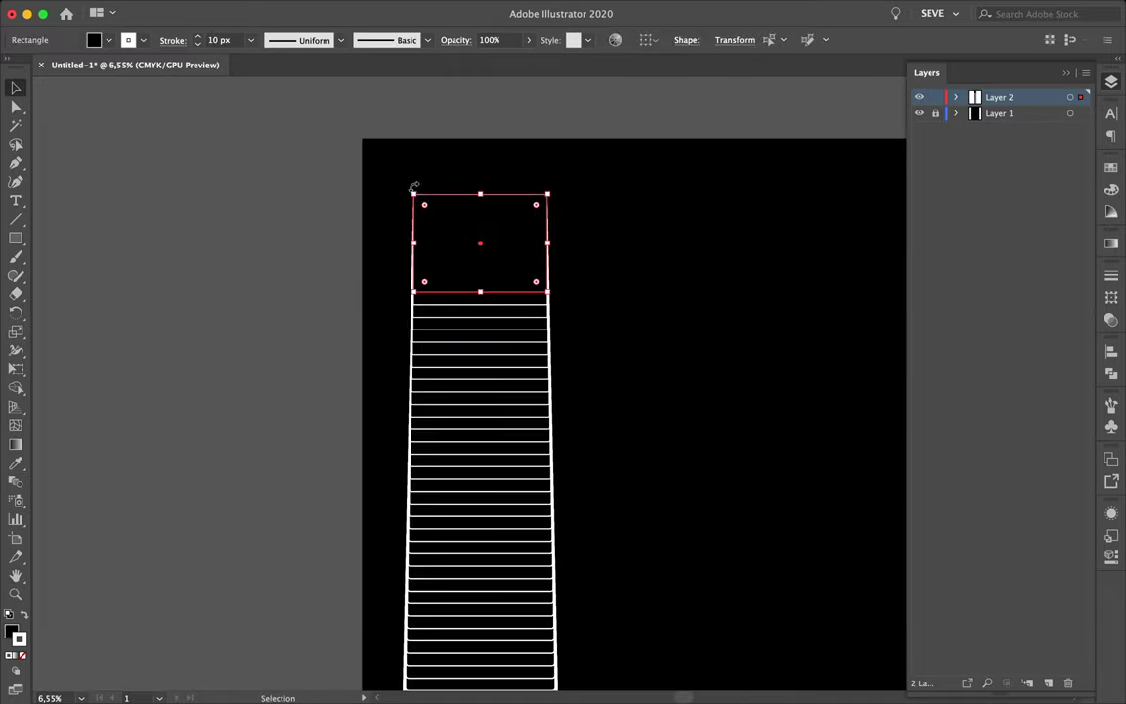
# - Rotate the blend's top rectangle, add a pasted rectangle, and pull the blend end to the page bottom
pyautogui.moveTo(412, 184); pyautogui.dragTo(518, 352)
pyautogui.scroll(-3, 518, 351)
pyautogui.hotkey('ctrl', 'v')
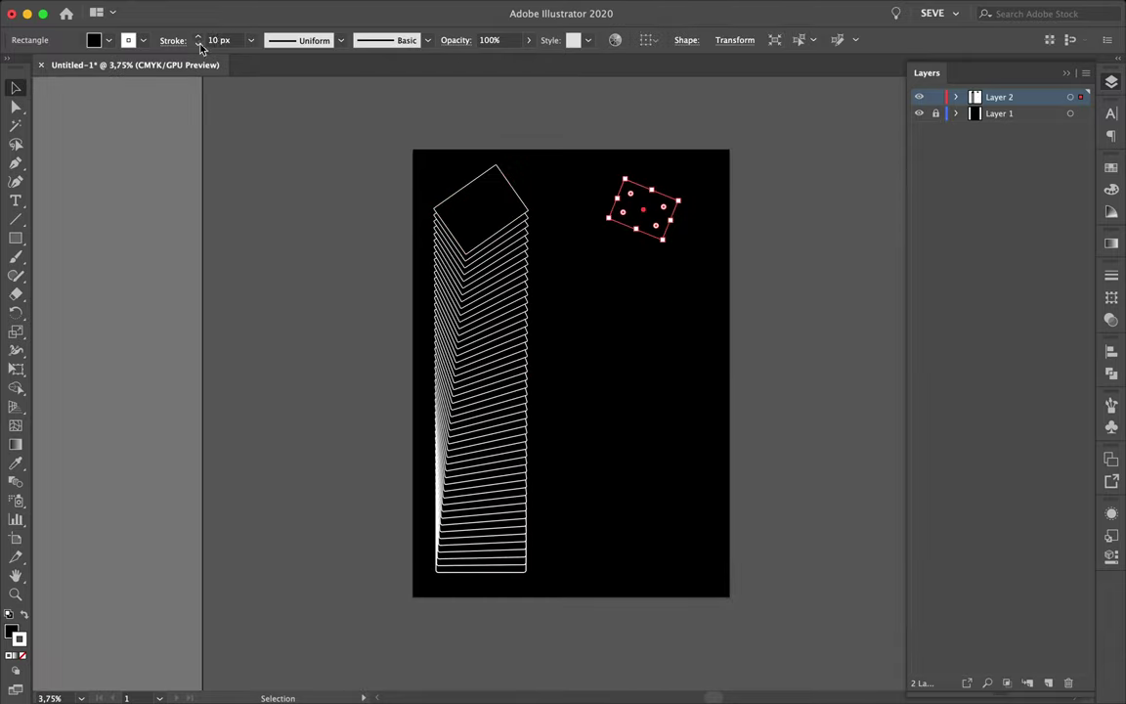
pyautogui.click(640, 212)
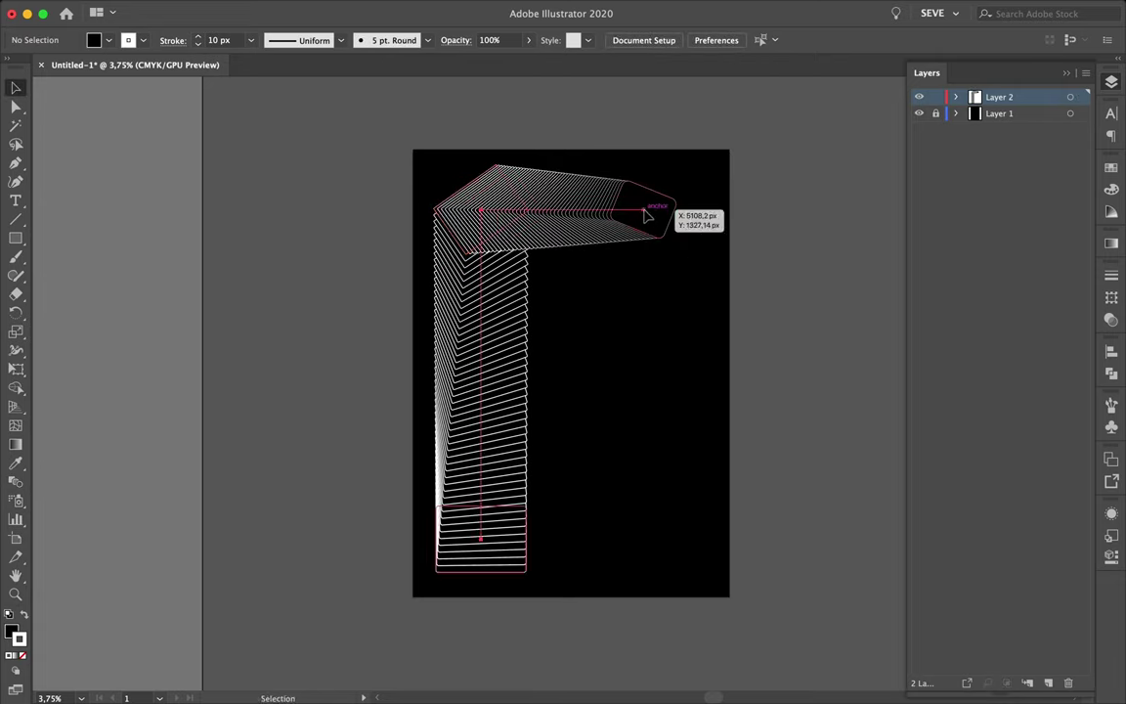
pyautogui.press('a')
pyautogui.moveTo(678, 219)
pyautogui.mouseDown()
pyautogui.moveTo(576, 289)
pyautogui.moveTo(565, 576)
pyautogui.moveTo(564, 558)
pyautogui.mouseUp()
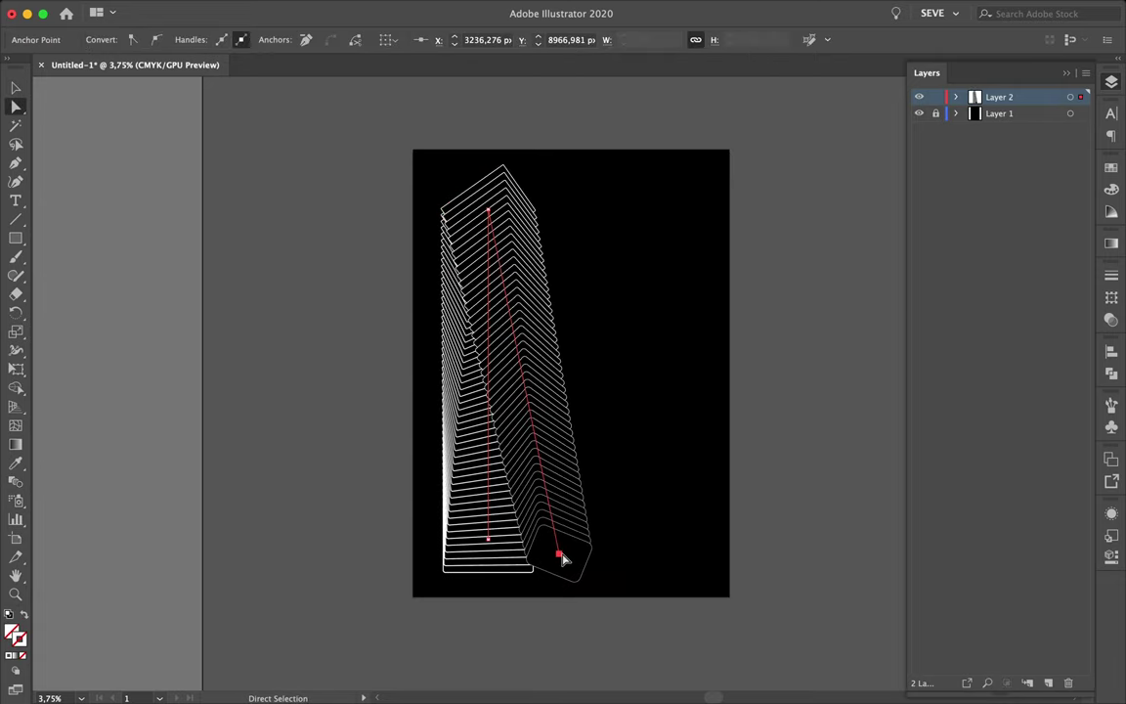
pyautogui.click(198, 37)
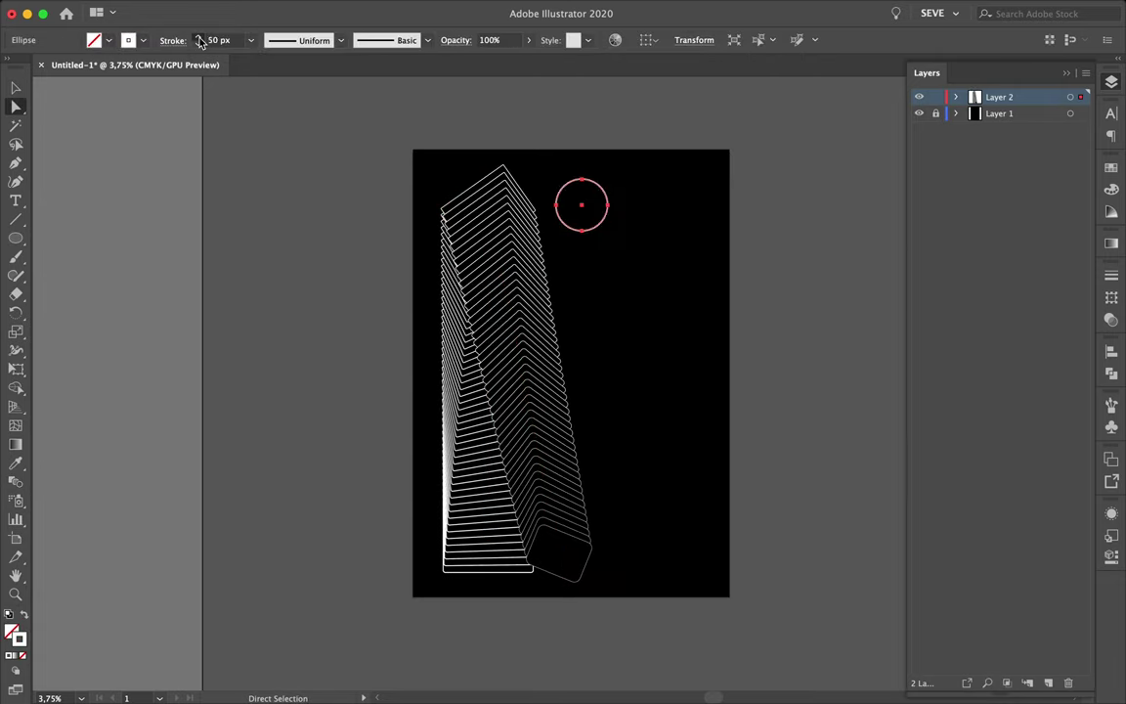
# - Add the circle to the end of the blend and set its outline colour
pyautogui.click(582, 208)
pyautogui.press('v')
pyautogui.doubleClick(575, 213)
pyautogui.press('Escape')
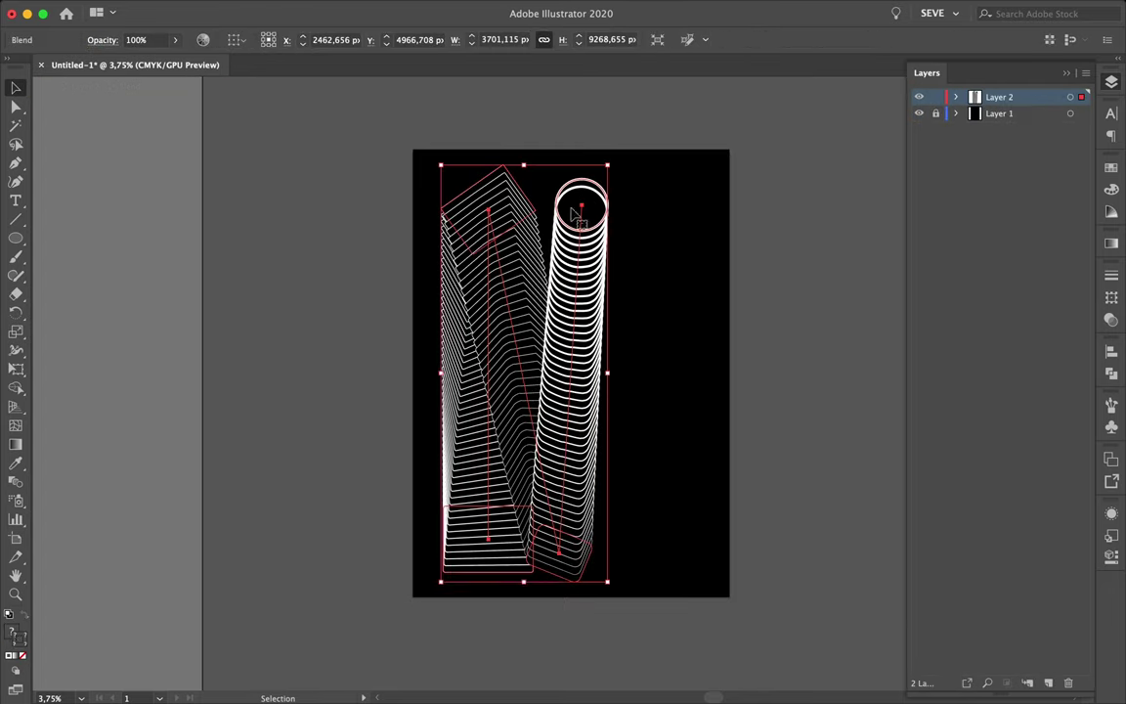
pyautogui.click(510, 377)
pyautogui.click(728, 323)
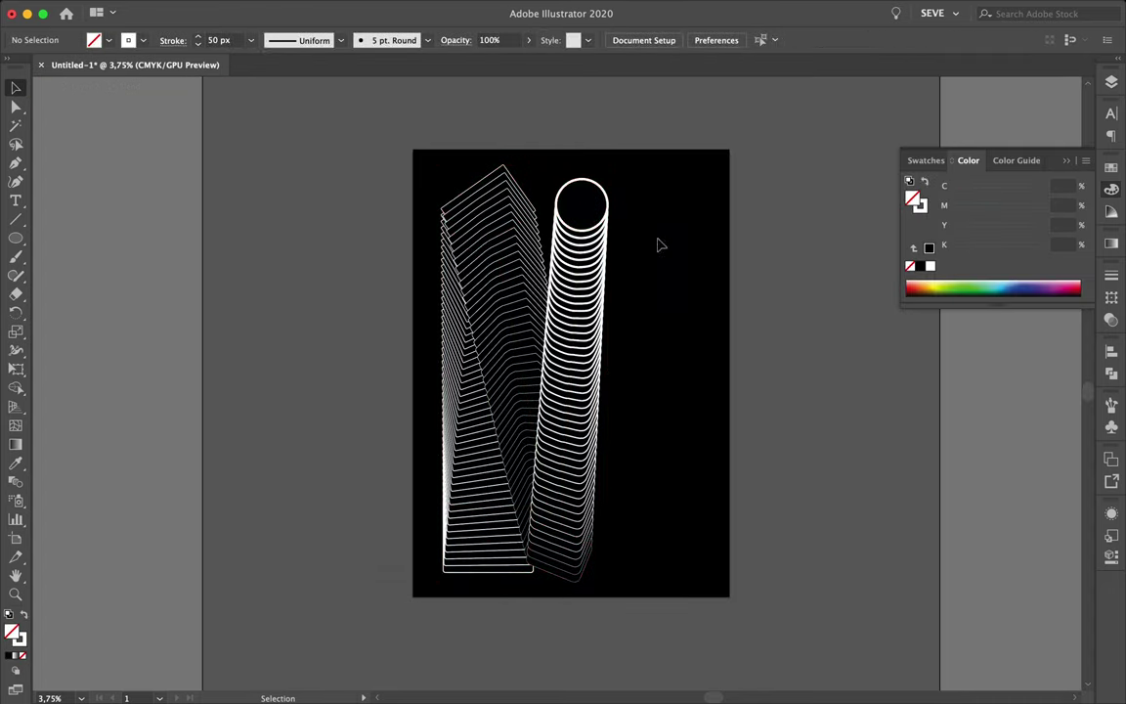
pyautogui.click(610, 225)
# - Draw a white-outlined octagon, add it to the blend with a 10 px outline, and move it to the page bottom
pyautogui.moveTo(635, 463); pyautogui.dragTo(684, 478)
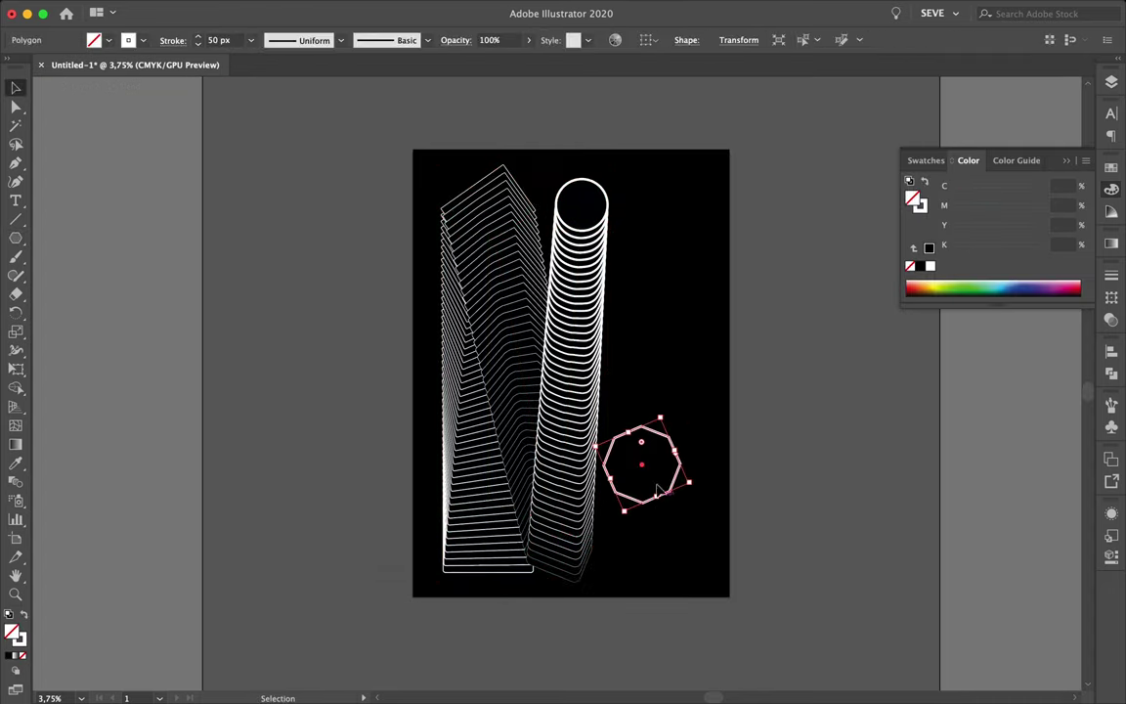
pyautogui.doubleClick(20, 640)
pyautogui.click(508, 352)
pyautogui.press('v')
pyautogui.click(640, 299)
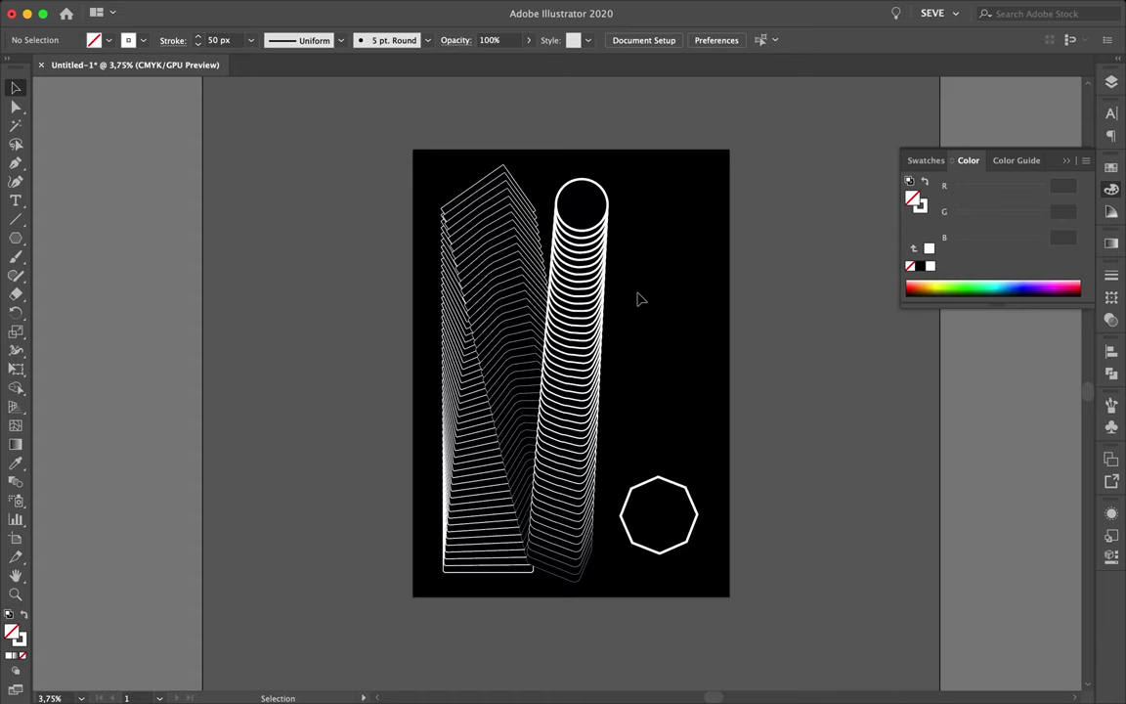
pyautogui.keyDown('shift'); pyautogui.click(583, 209); pyautogui.keyUp('shift')
pyautogui.hotkey('ctrl', 'alt', 'b')
pyautogui.doubleClick(675, 518)
pyautogui.click(675, 533)
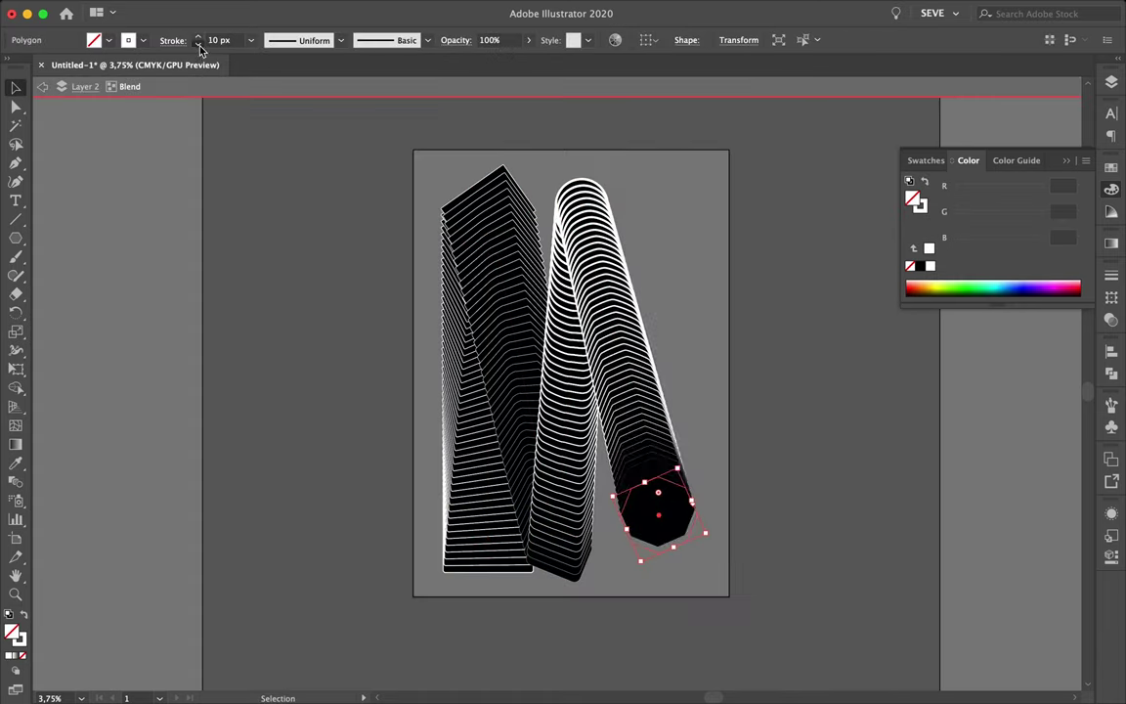
pyautogui.press('Escape')
pyautogui.press('a')
pyautogui.moveTo(670, 508); pyautogui.dragTo(637, 499)
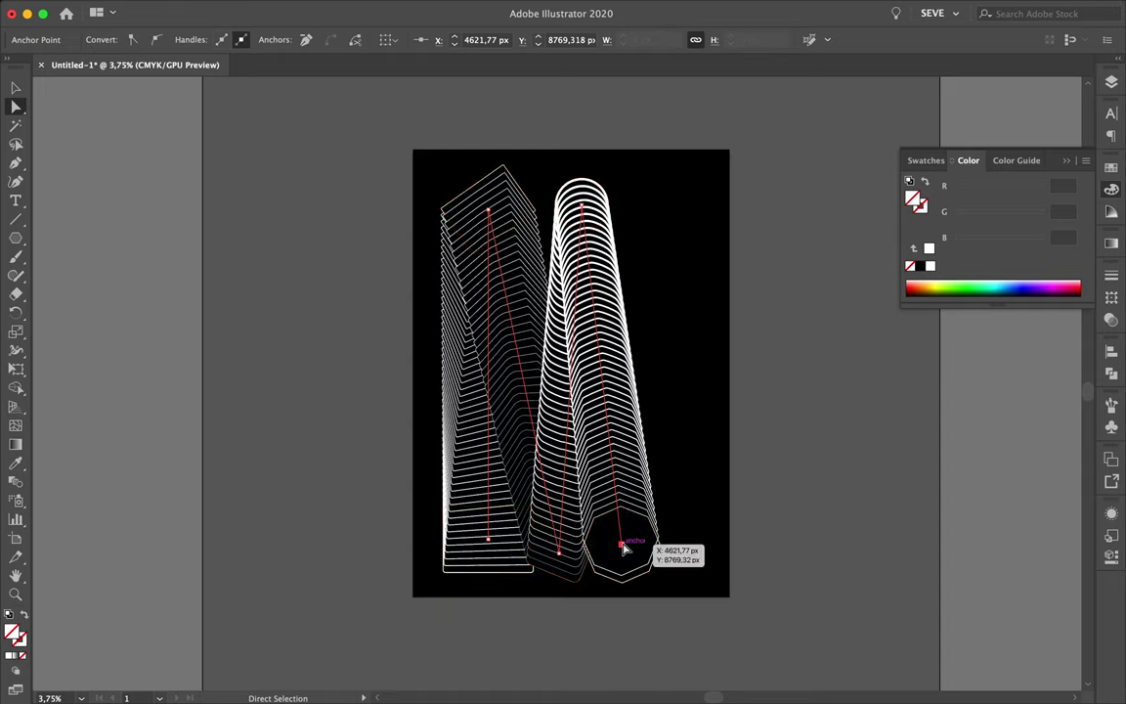
# - Extend the blend to a pasted copy of the rectangle
pyautogui.hotkey('ctrl', 'v')
pyautogui.click(669, 233)
pyautogui.press('v')
pyautogui.click(793, 469)
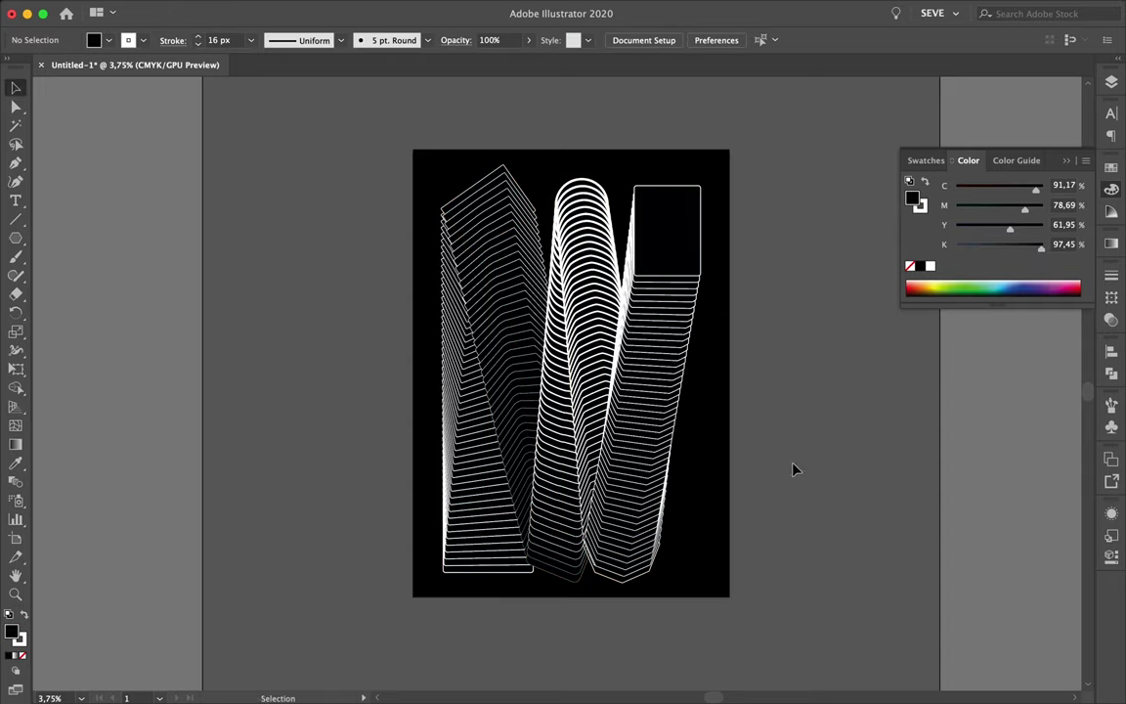
# - Draw a small circle inside the top rectangle and save the file as Untitled-1.ai
pyautogui.scroll(2, 668, 235)
pyautogui.click(15, 237)
pyautogui.click(103, 277)
pyautogui.moveTo(656, 218); pyautogui.dragTo(682, 244)
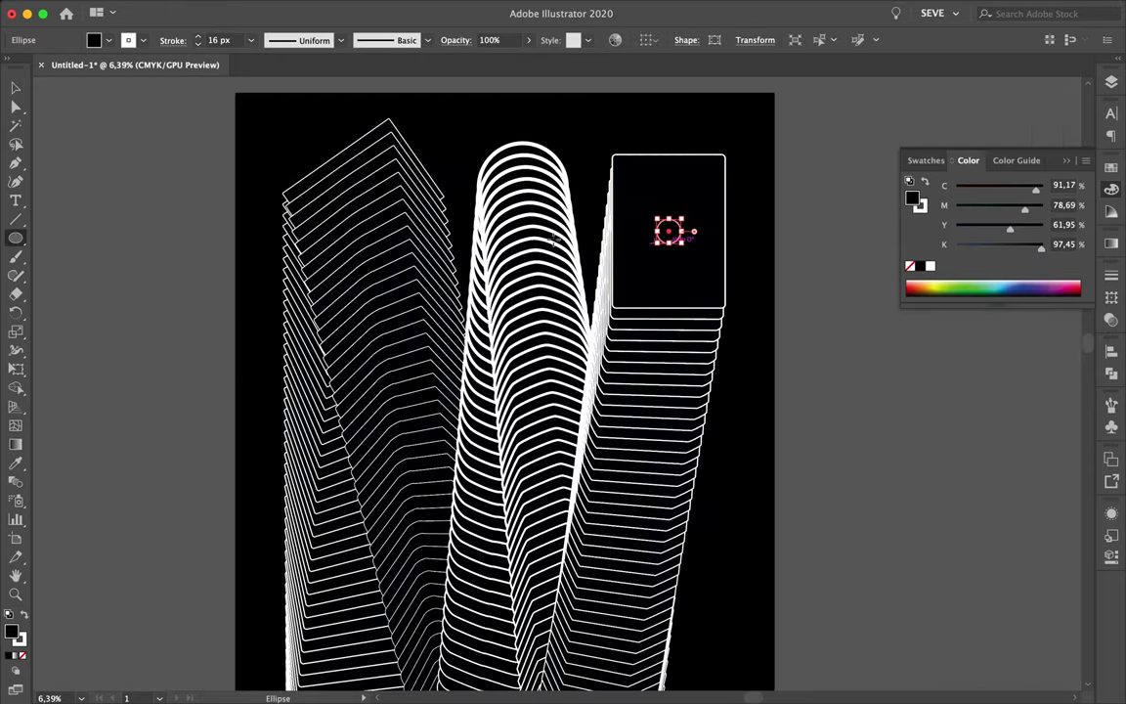
pyautogui.hotkey('ctrl', 's')
pyautogui.press('Return')
# - Select everything and expand the tower blend into paths
pyautogui.hotkey('ctrl', '0')
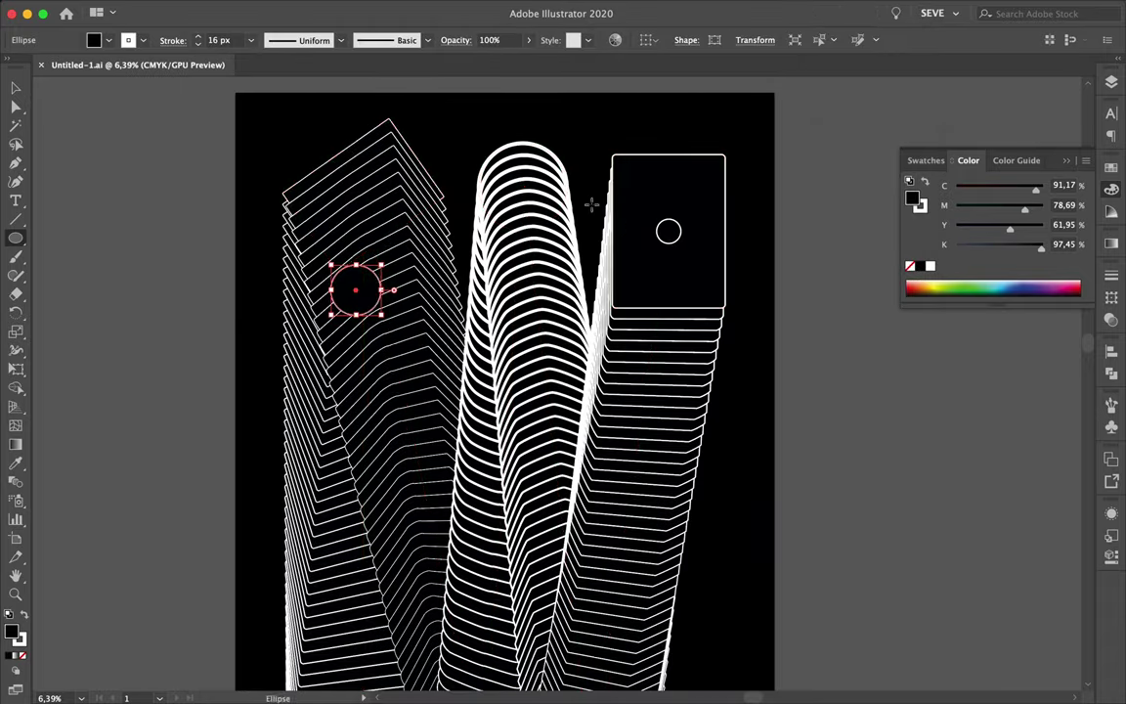
pyautogui.press('v')
pyautogui.hotkey('ctrl', 'a')
pyautogui.press('v')
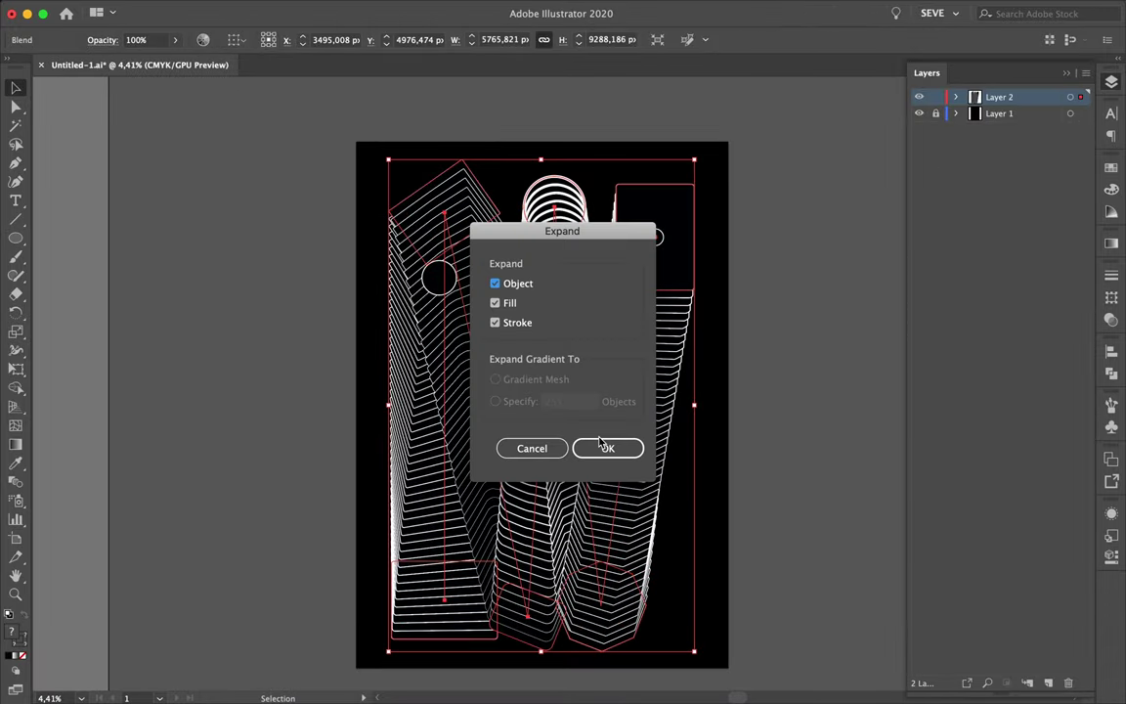
pyautogui.click(598, 448)
# - Blend the two small circles into a tube crossing the columns
pyautogui.scroll(1, 655, 236)
pyautogui.click(655, 241)
pyautogui.hotkey('ctrl', 'alt', 'b')
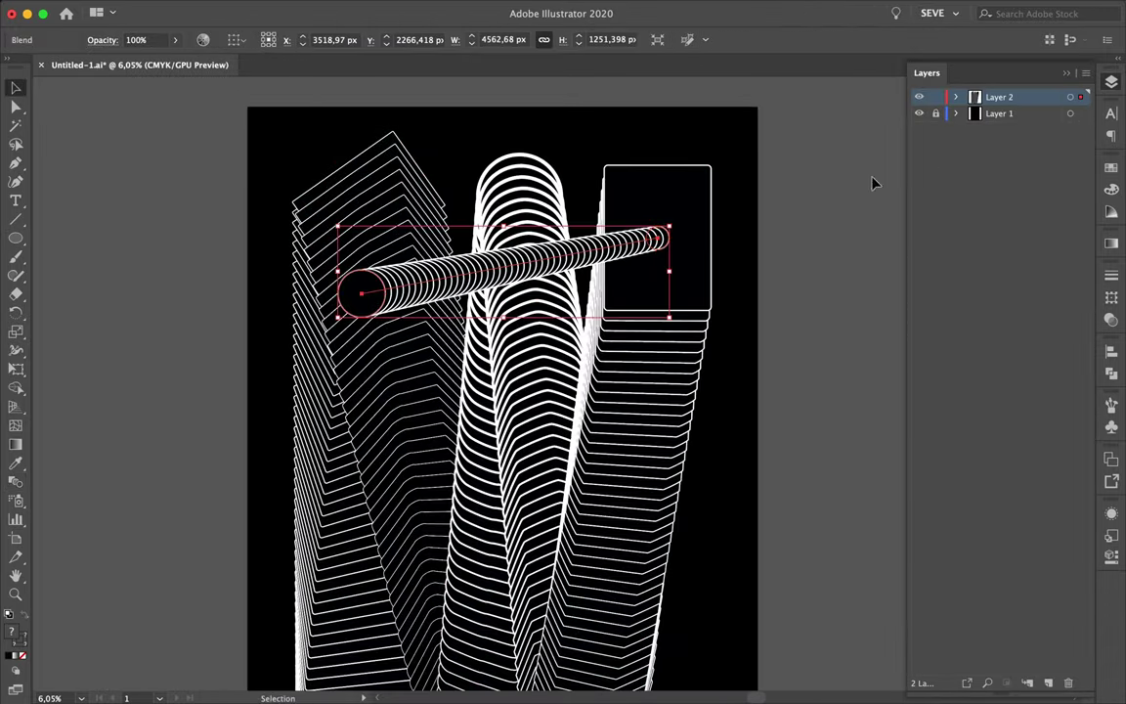
pyautogui.click(957, 96)
pyautogui.click(188, 8)
# - Select the circle tube and its middle run of circles
pyautogui.scroll(2, 533, 223)
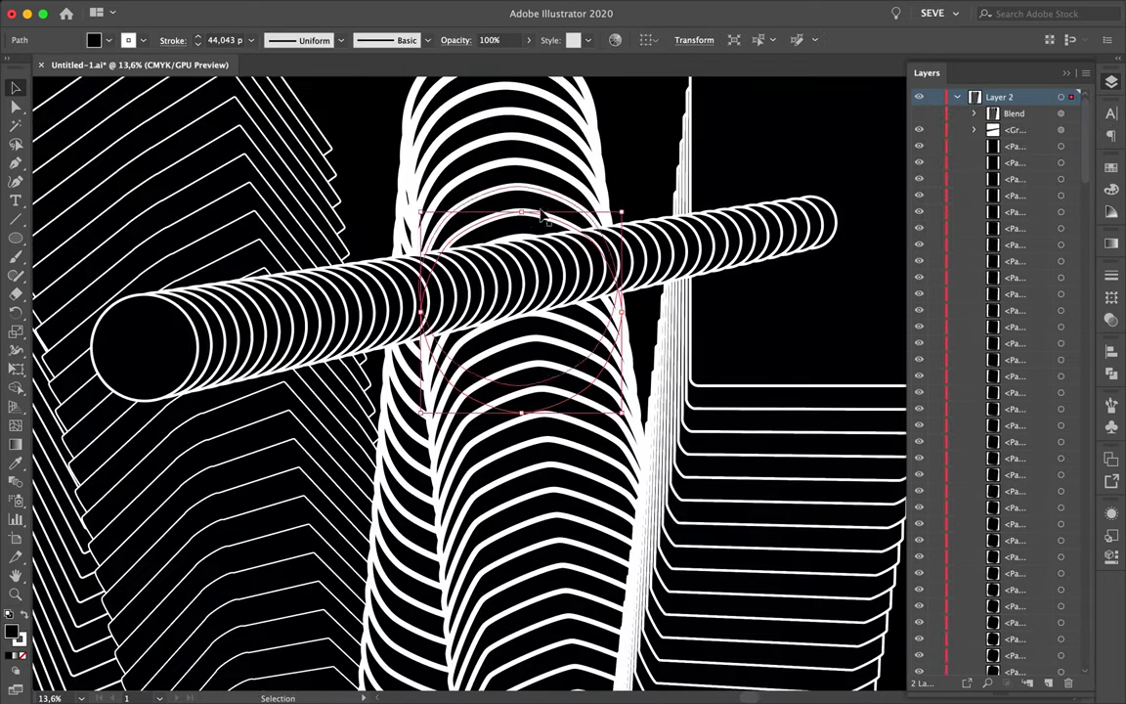
pyautogui.scroll(-1, 601, 288)
pyautogui.click(596, 284)
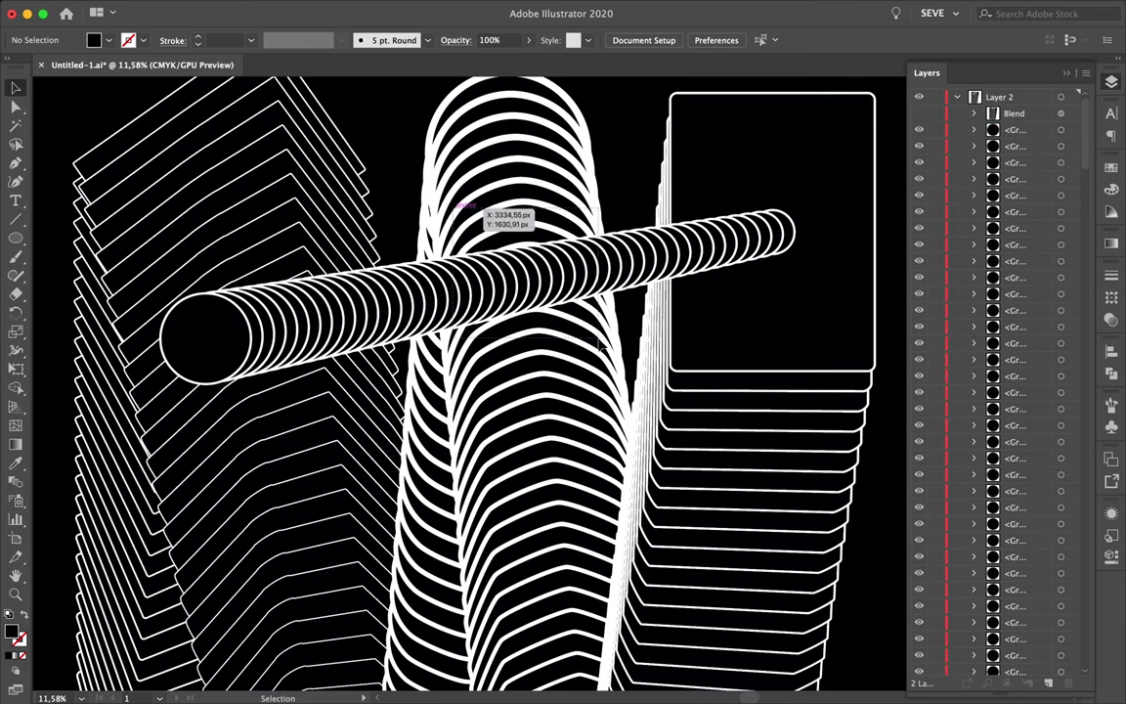
pyautogui.moveTo(503, 213); pyautogui.dragTo(548, 293)
pyautogui.scroll(-2, 1016, 244)
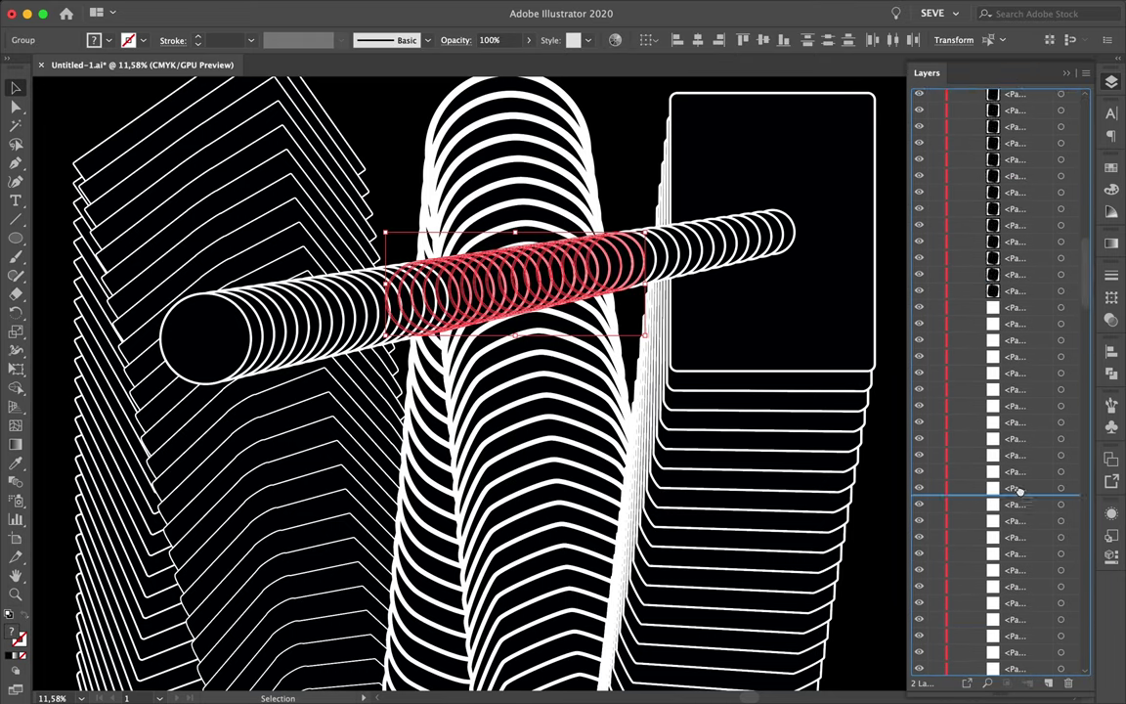
pyautogui.click(892, 391)
pyautogui.press('super+z')
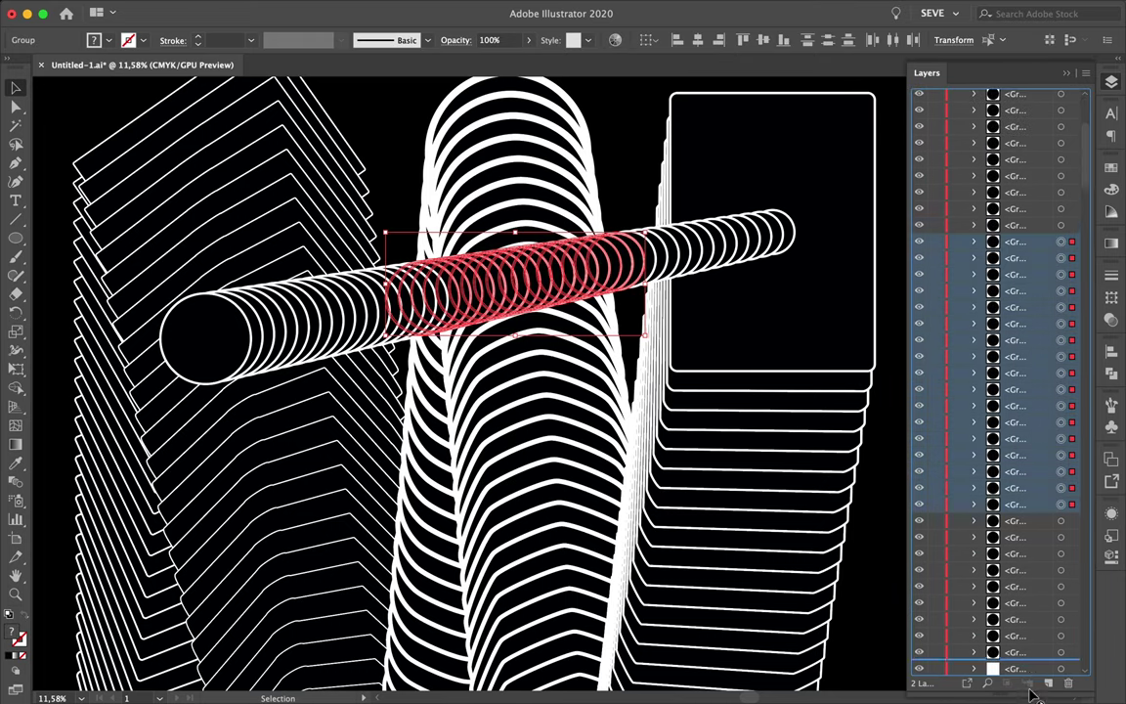
# - Select the last tube circle group and test sending it behind the white stripes
pyautogui.scroll(1, 1016, 489)
pyautogui.scroll(3, 1026, 586)
pyautogui.press('super+plus')
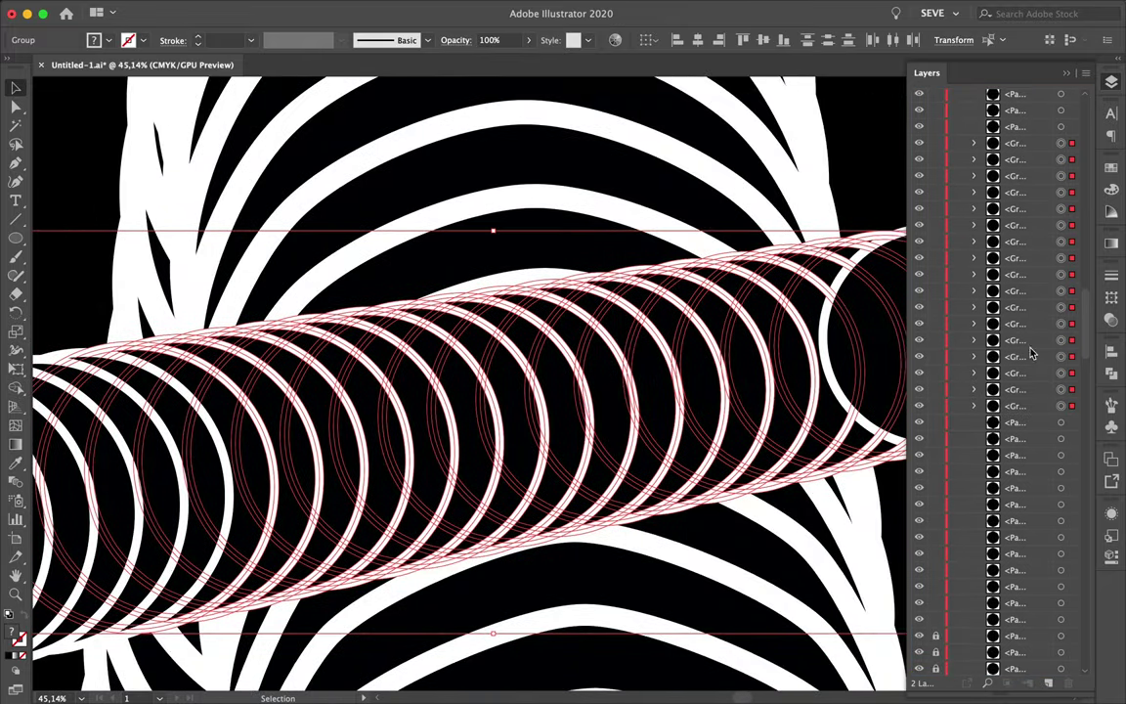
pyautogui.scroll(-3, 1017, 469)
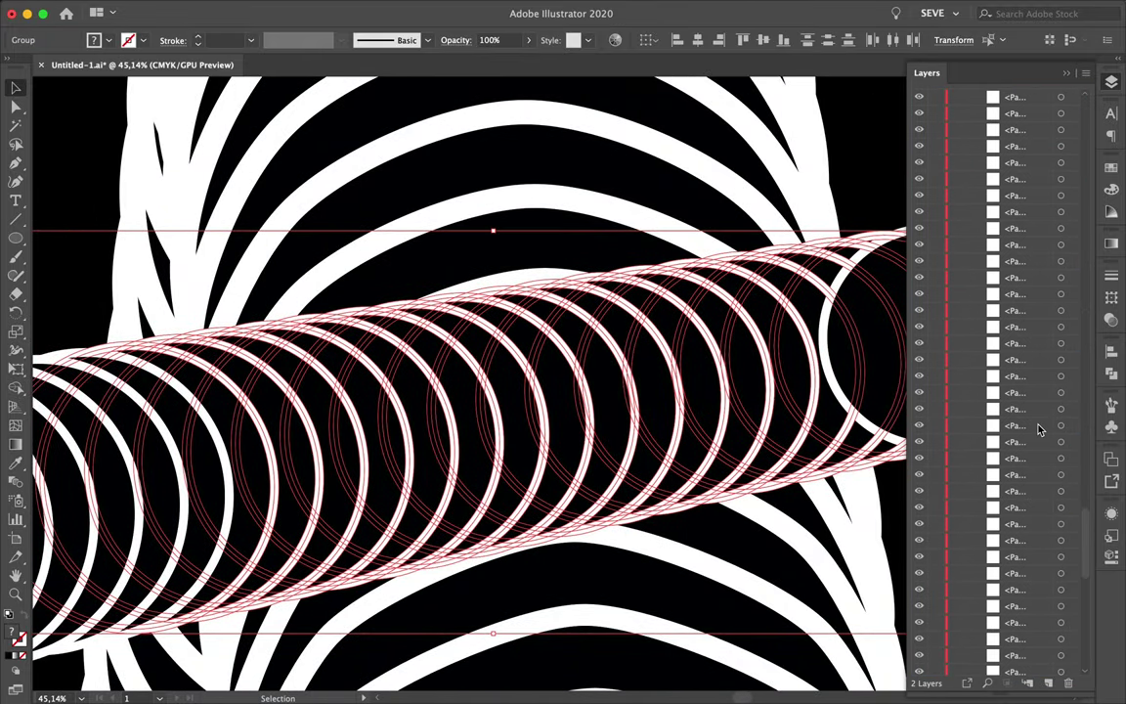
pyautogui.click(1016, 459)
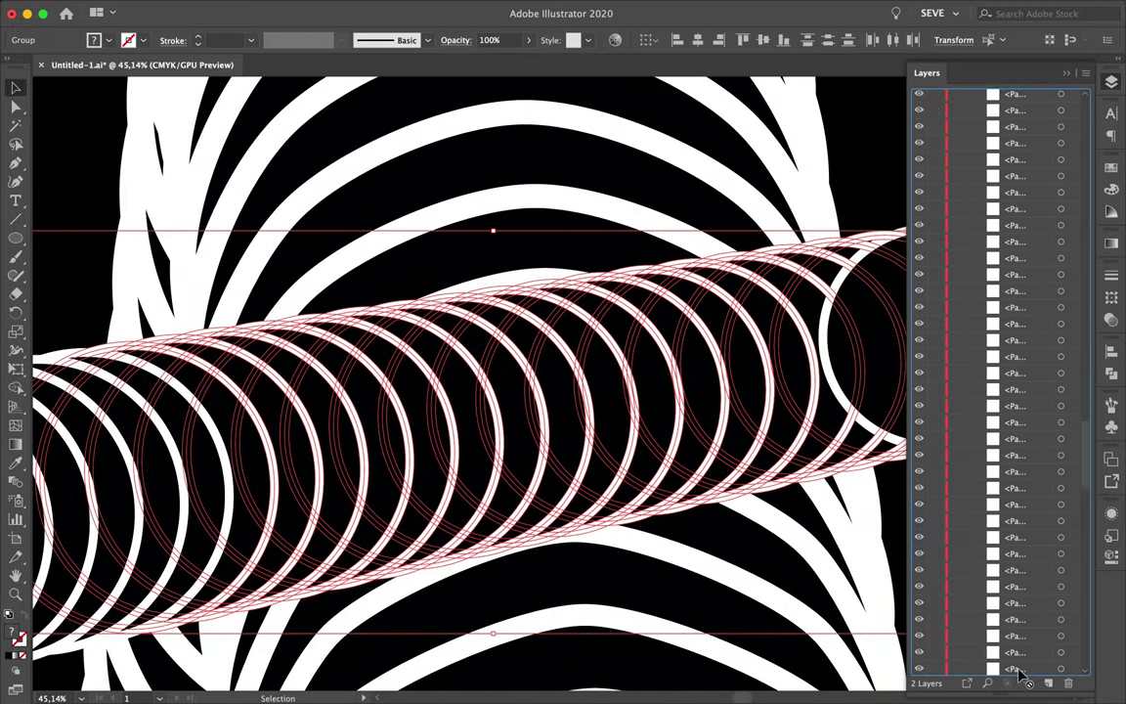
pyautogui.press('super+bracketleft')
pyautogui.press('super+z')
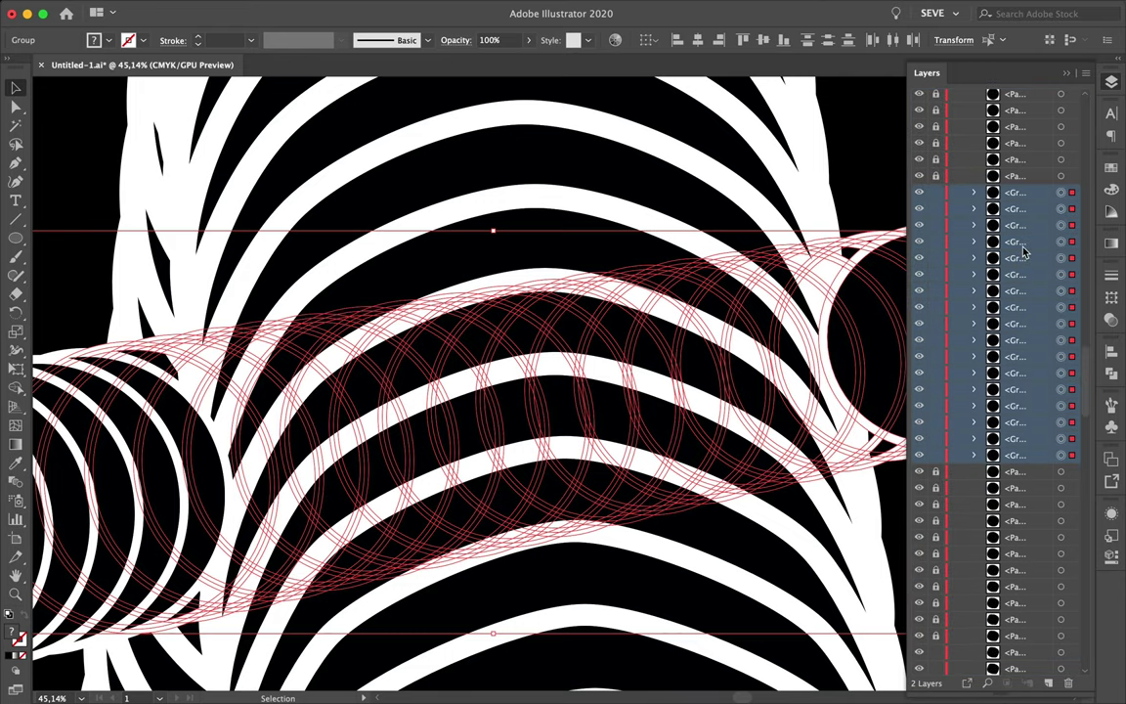
# - Reorder circle groups in Layers so the left tube tucks behind the central white arch
pyautogui.press('a')
pyautogui.click(1028, 176)
pyautogui.moveTo(1028, 176); pyautogui.dragTo(1028, 216)
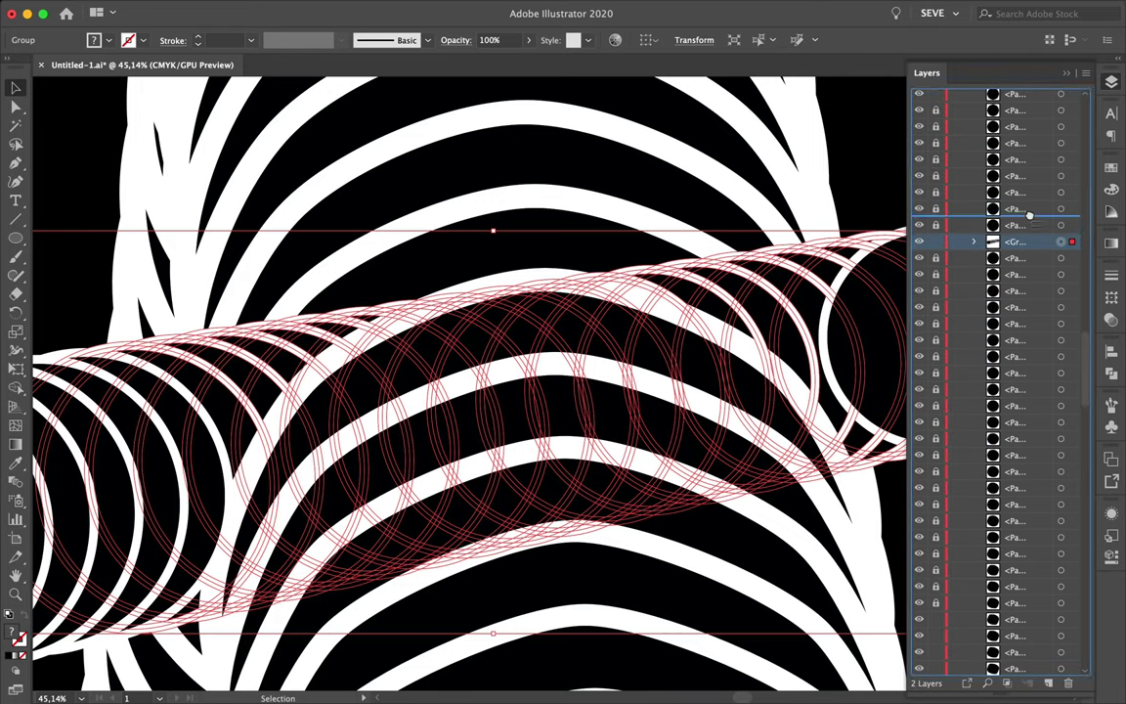
pyautogui.press('super+0')
pyautogui.scroll(3, 728, 164)
pyautogui.click(728, 181)
pyautogui.scroll(2, 648, 293)
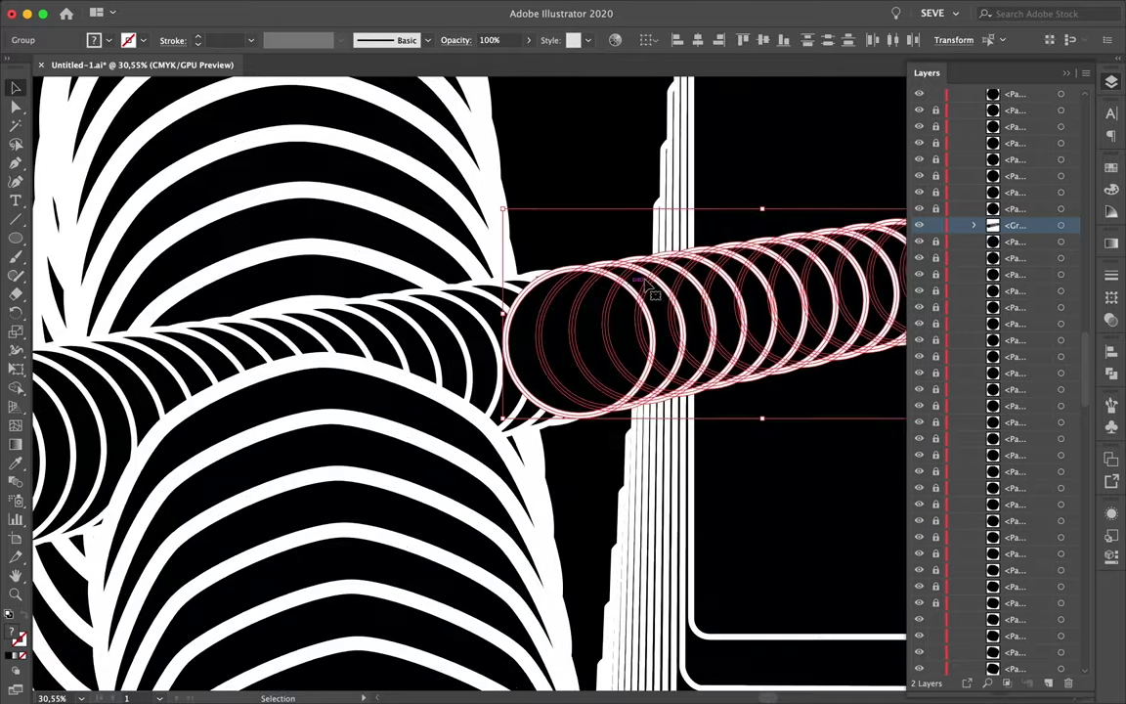
pyautogui.scroll(-3, 681, 259)
pyautogui.moveTo(1014, 239); pyautogui.dragTo(1014, 493)
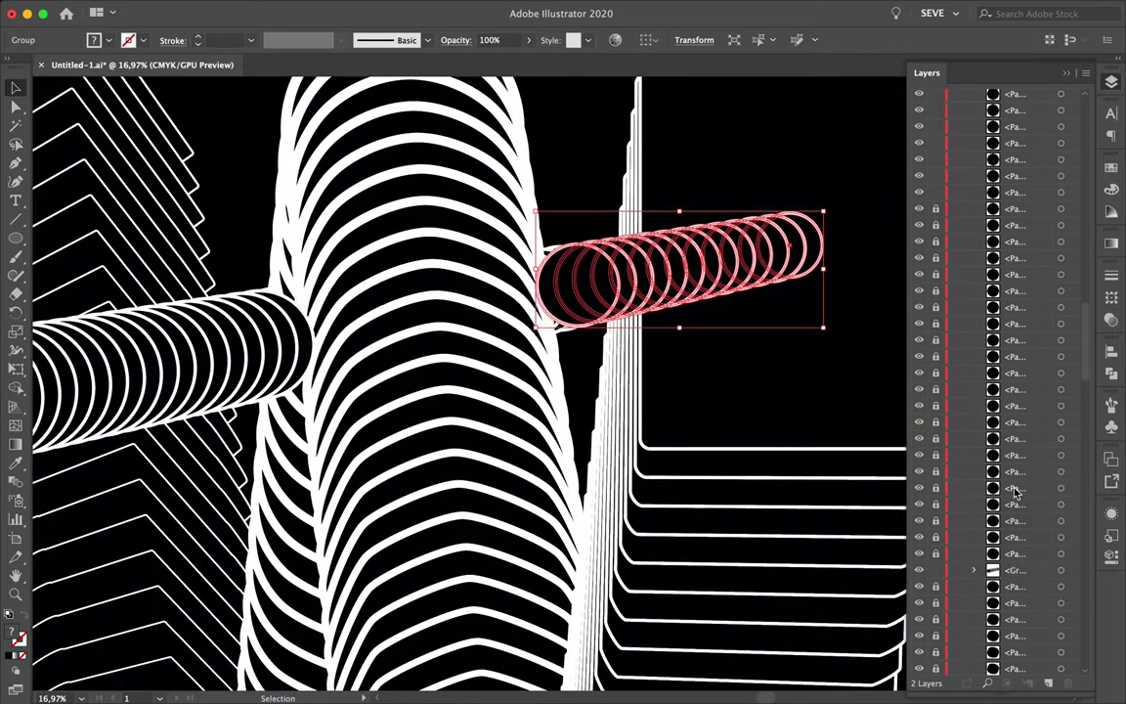
# - Select the tube's front circles where it crosses the arched column
pyautogui.scroll(5, 1031, 562)
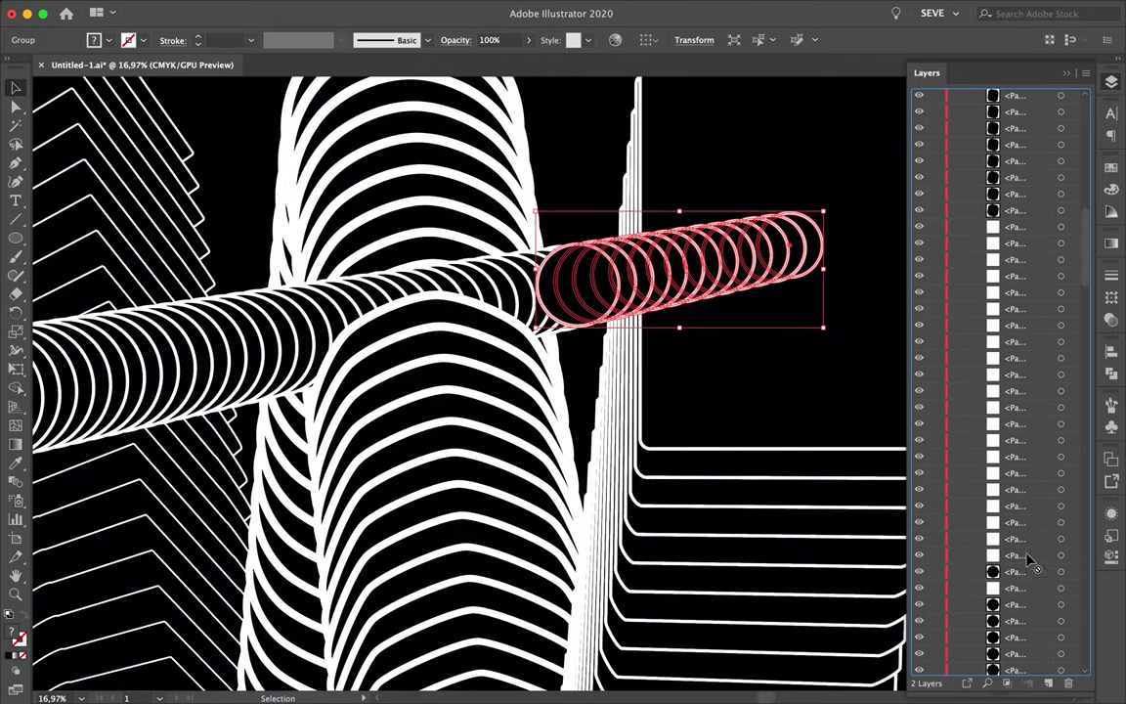
pyautogui.click(1016, 391)
pyautogui.scroll(3, 585, 249)
pyautogui.scroll(5, 610, 294)
pyautogui.click(611, 294)
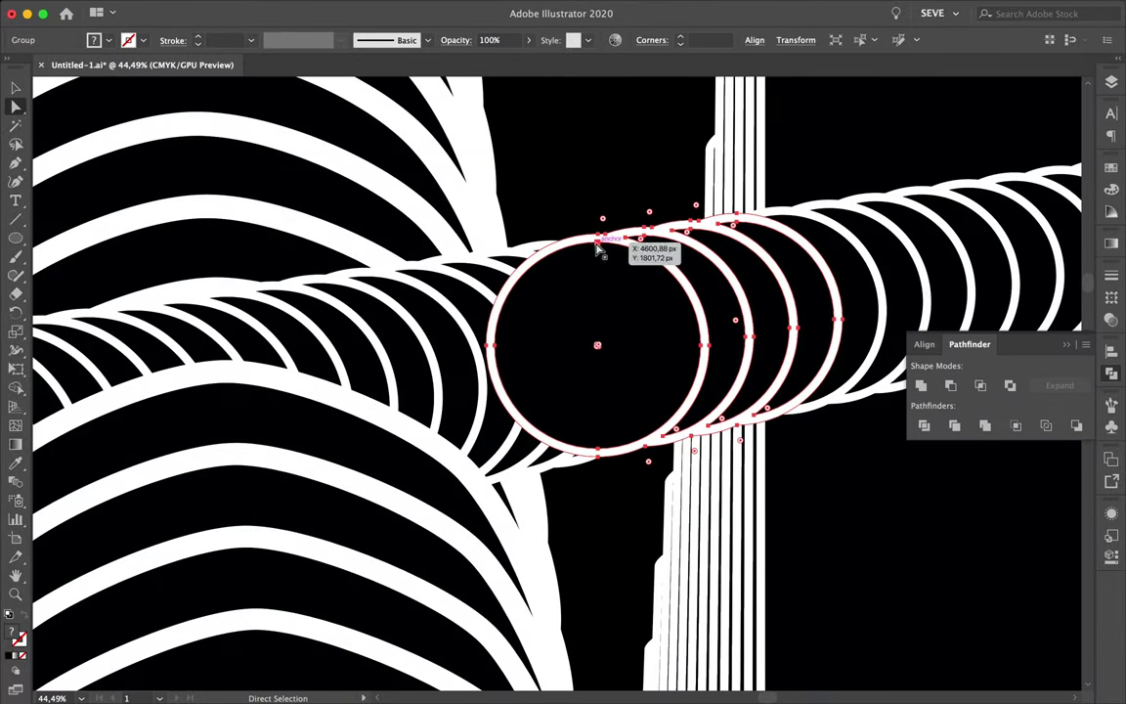
# - Trace a closed path along the front circle's edge
pyautogui.click(598, 449)
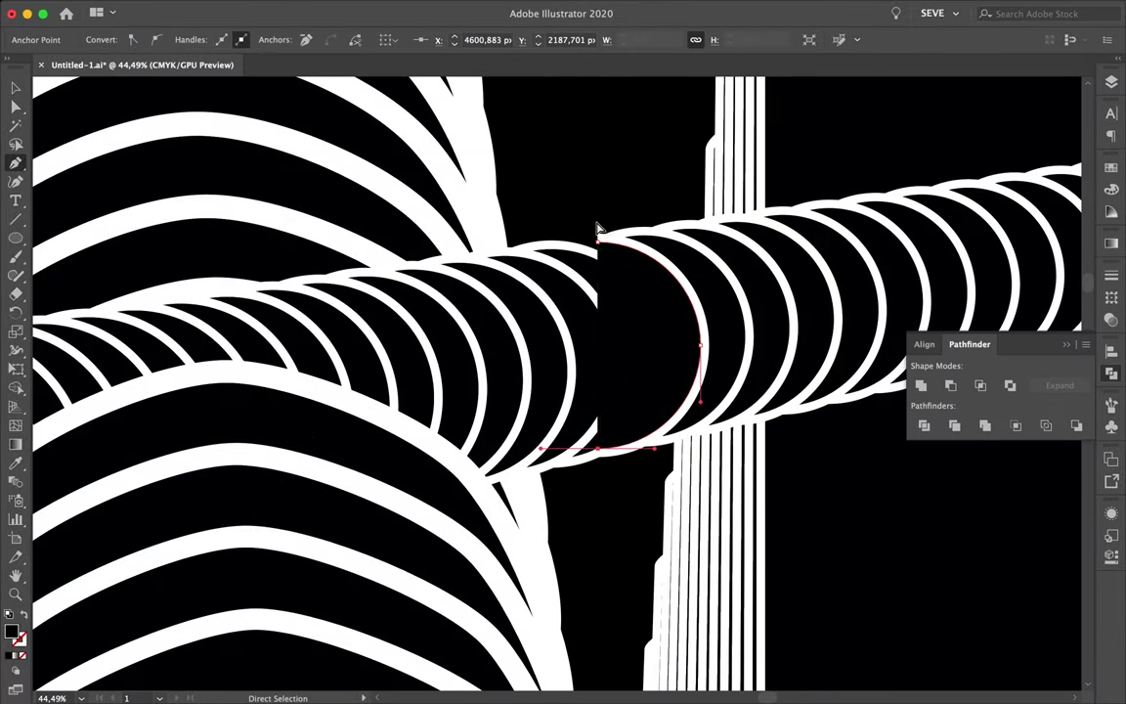
pyautogui.click(599, 238)
pyautogui.scroll(5, 497, 283)
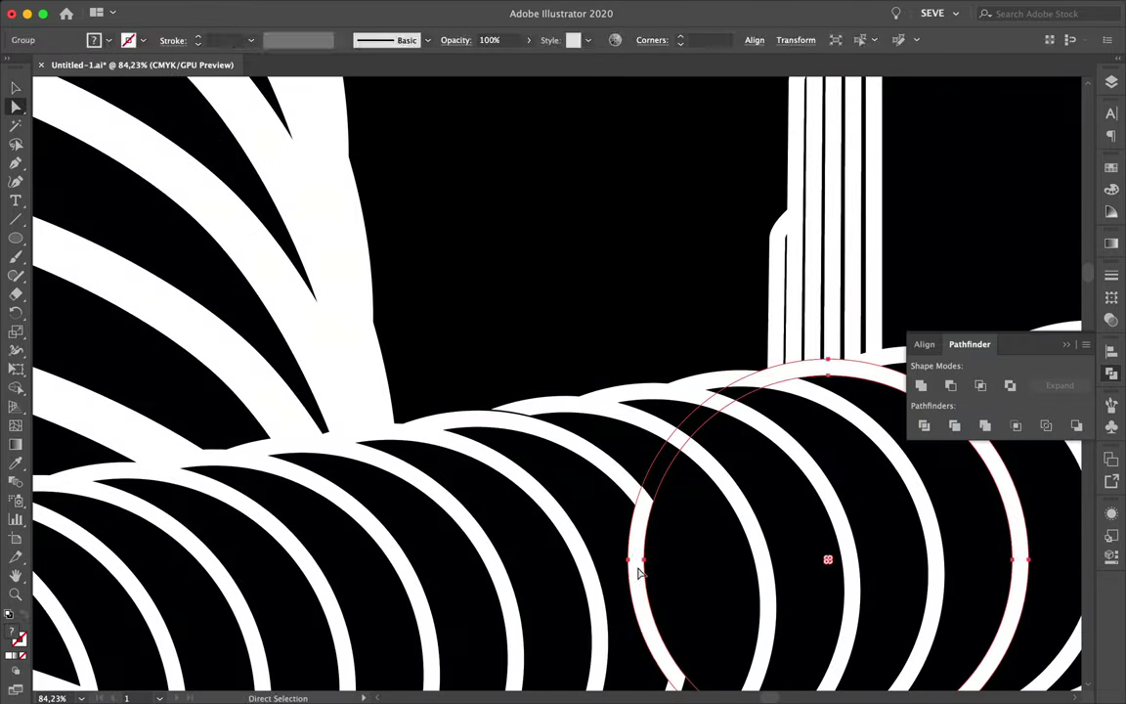
# - Place a tube copy over the column and combine it into one white shape
pyautogui.press('a')
pyautogui.click(640, 560)
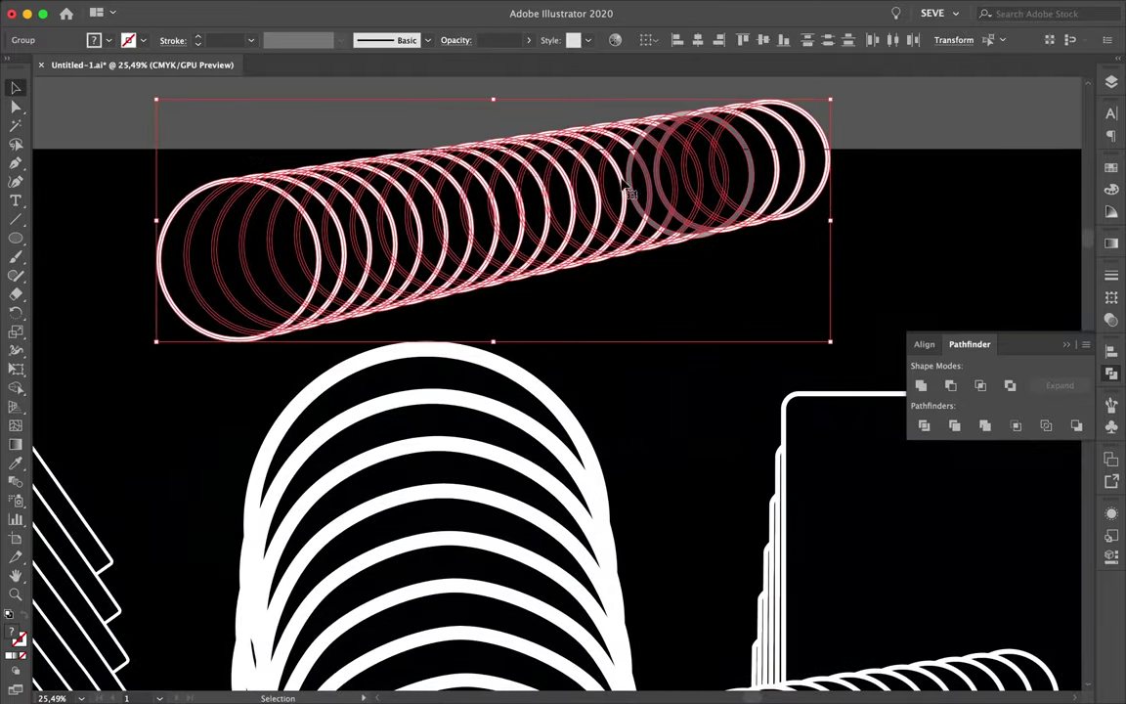
pyautogui.click(921, 385)
pyautogui.press('a')
pyautogui.click(716, 243)
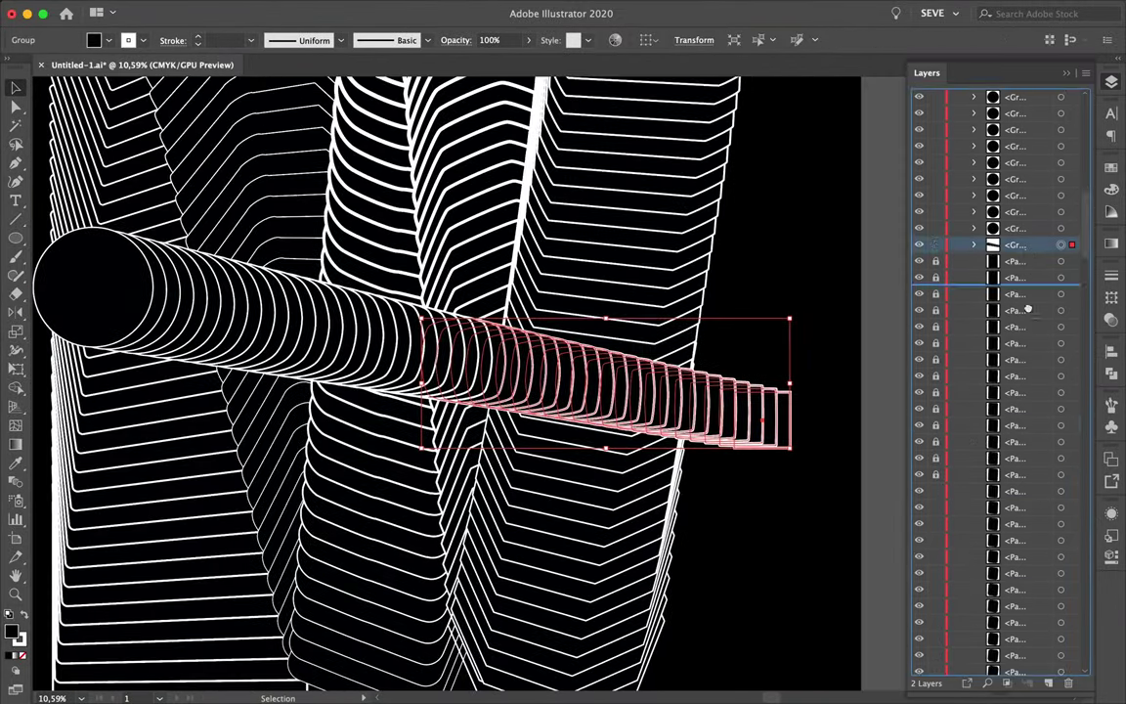
# - Restack the tube group, send the cylinder-end path backward, and fit the artboard in view
pyautogui.moveTo(1016, 244); pyautogui.dragTo(1025, 537)
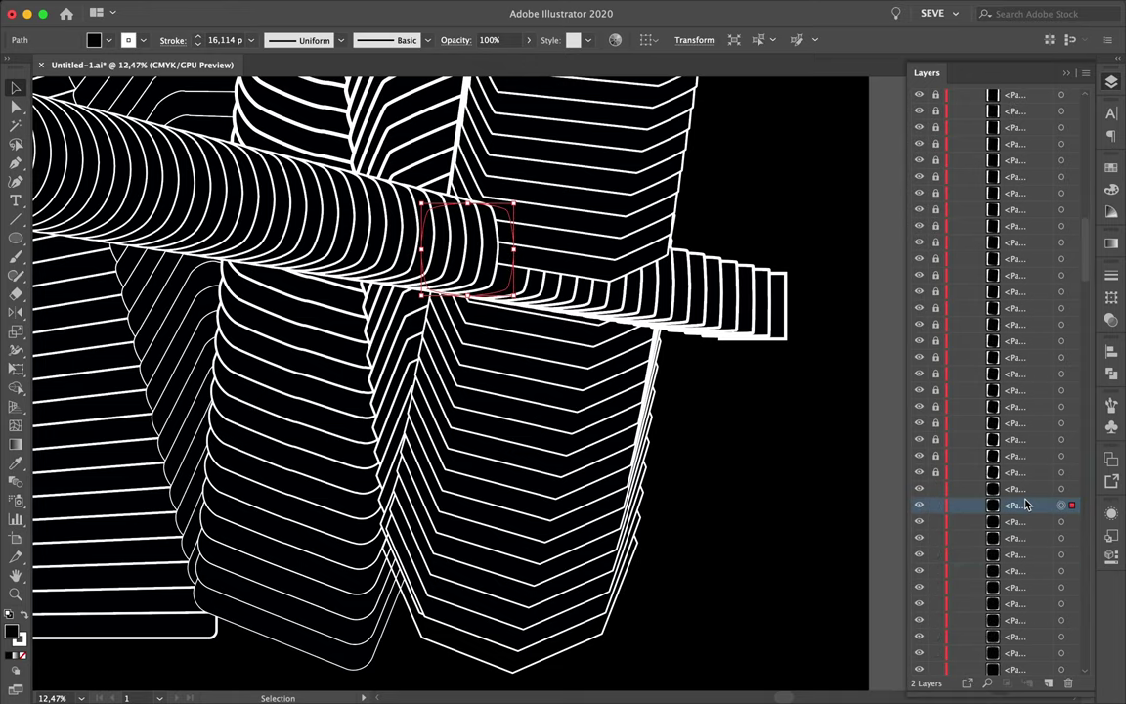
pyautogui.click(491, 272)
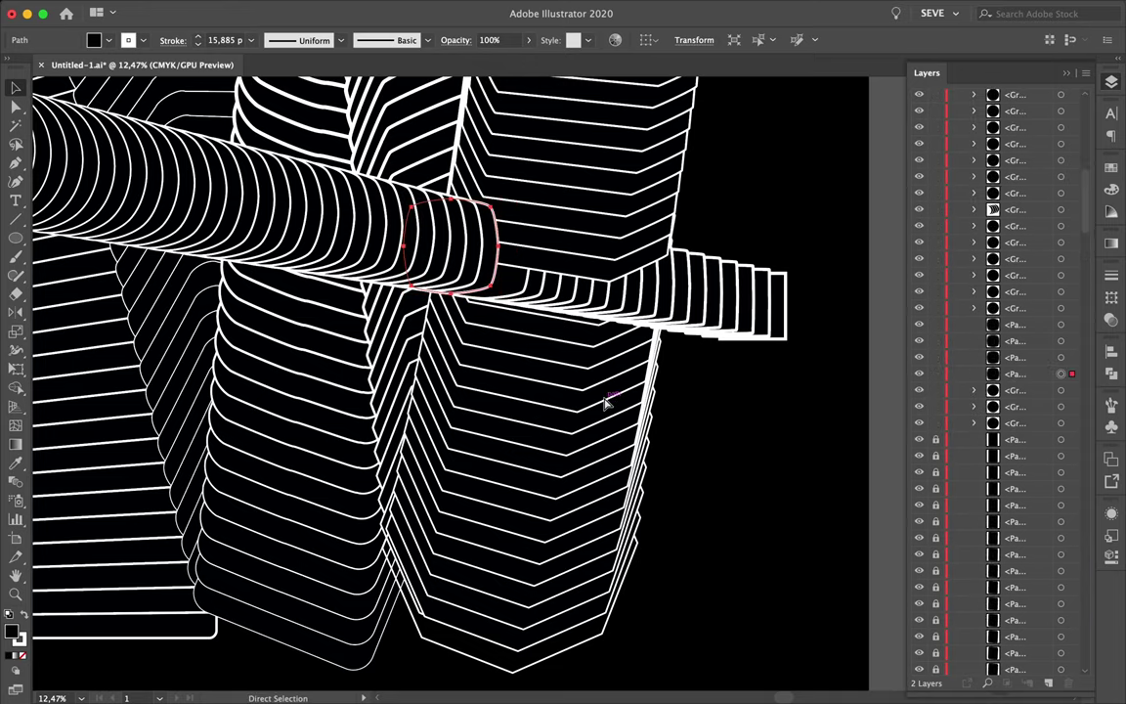
pyautogui.hotkey('ctrl', '[')
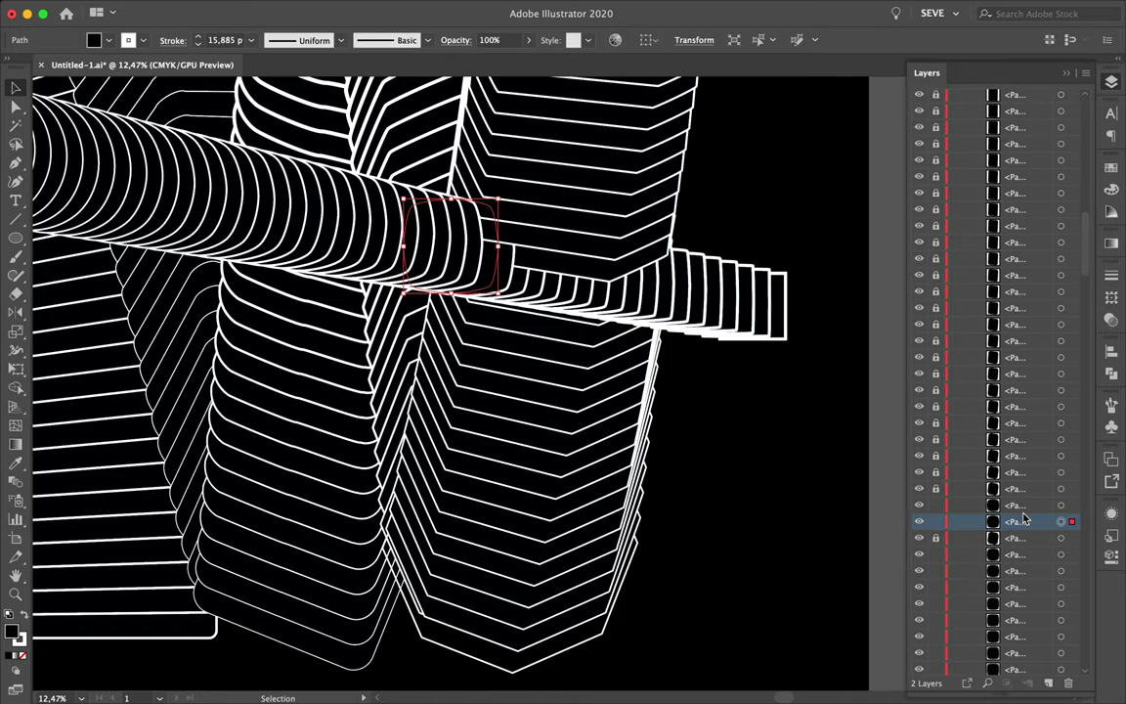
pyautogui.hotkey('ctrl', '0')
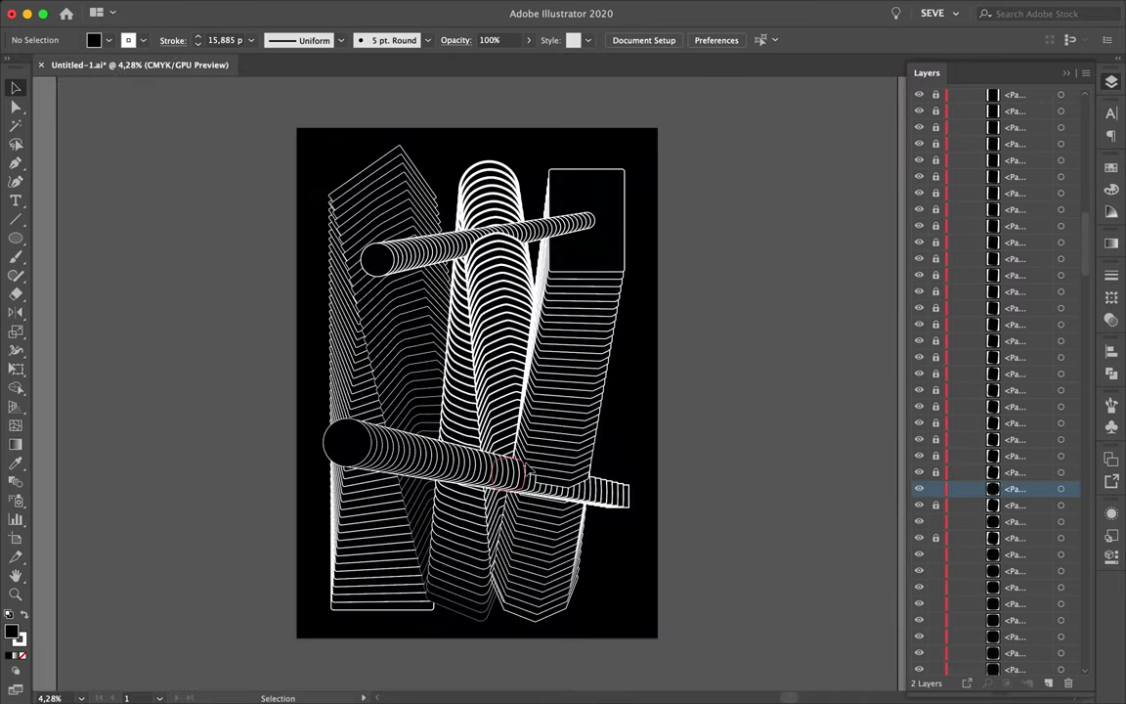
pyautogui.scroll(5, 459, 244)
pyautogui.click(400, 322)
pyautogui.scroll(-5, 74, 207)
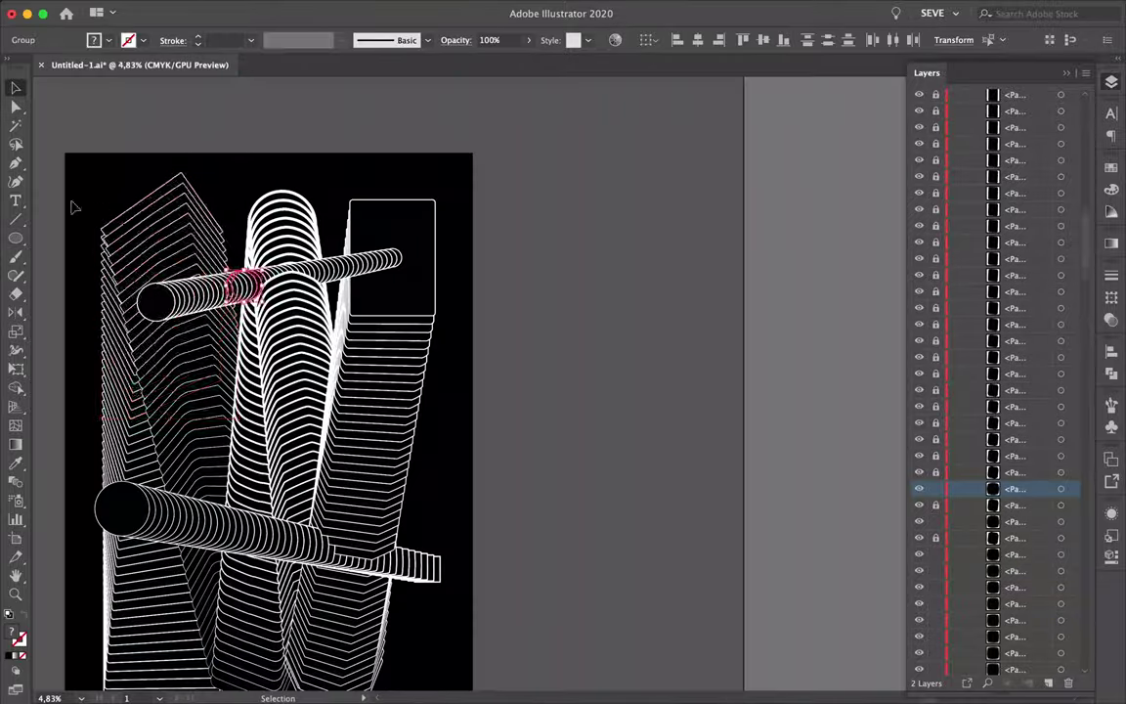
pyautogui.click(108, 225)
pyautogui.hotkey('ctrl', 'shift', 'a')
pyautogui.scroll(5, 284, 311)
pyautogui.click(391, 293)
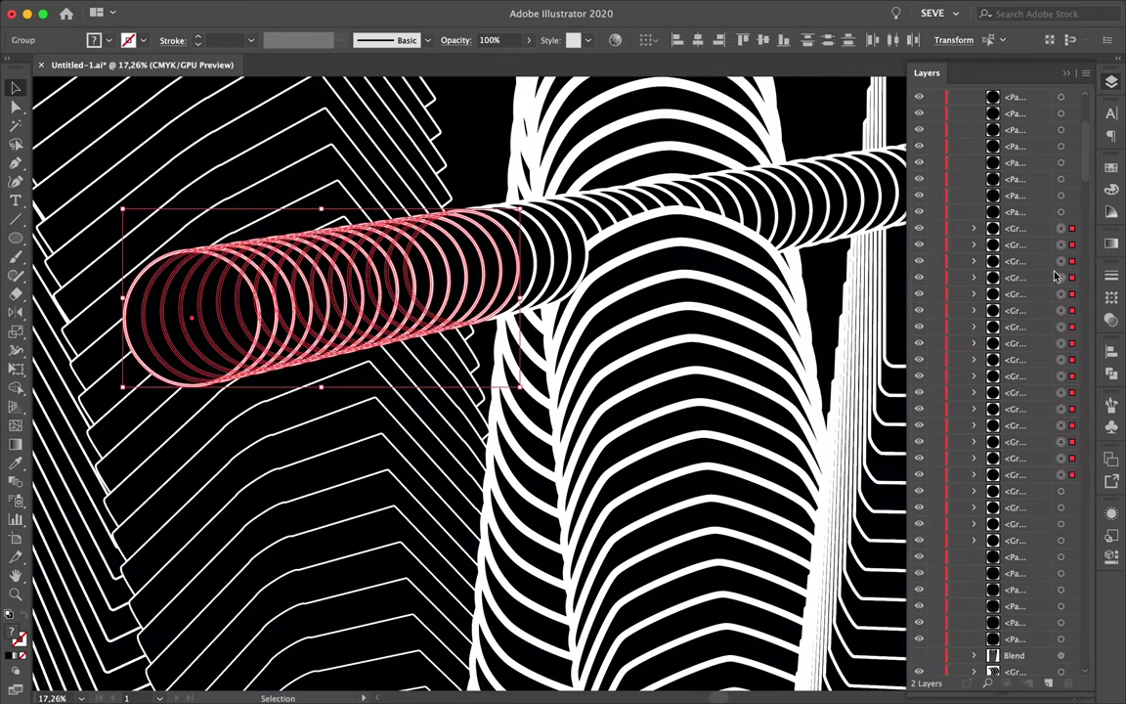
# - Reorder the tube circle group in Layers and set a run of circles above the artboard
pyautogui.scroll(-10, 1053, 276)
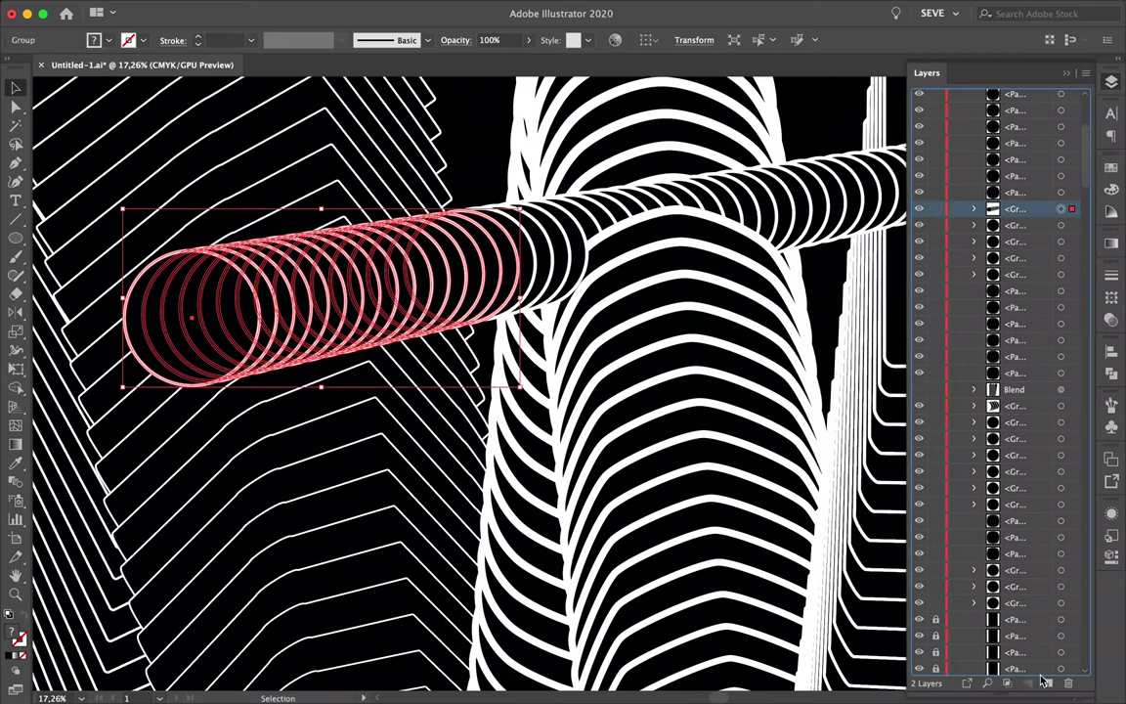
pyautogui.moveTo(1041, 679)
pyautogui.mouseDown()
pyautogui.moveTo(1040, 235)
pyautogui.moveTo(1025, 265)
pyautogui.mouseUp()
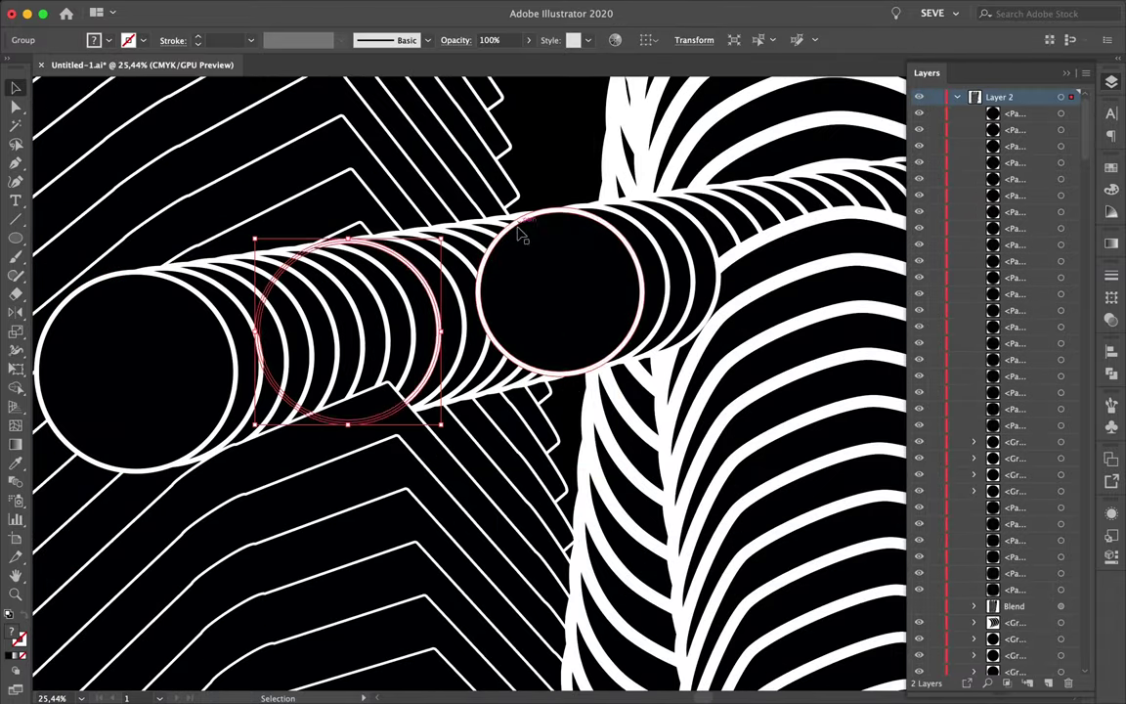
pyautogui.moveTo(634, 315); pyautogui.dragTo(633, 211)
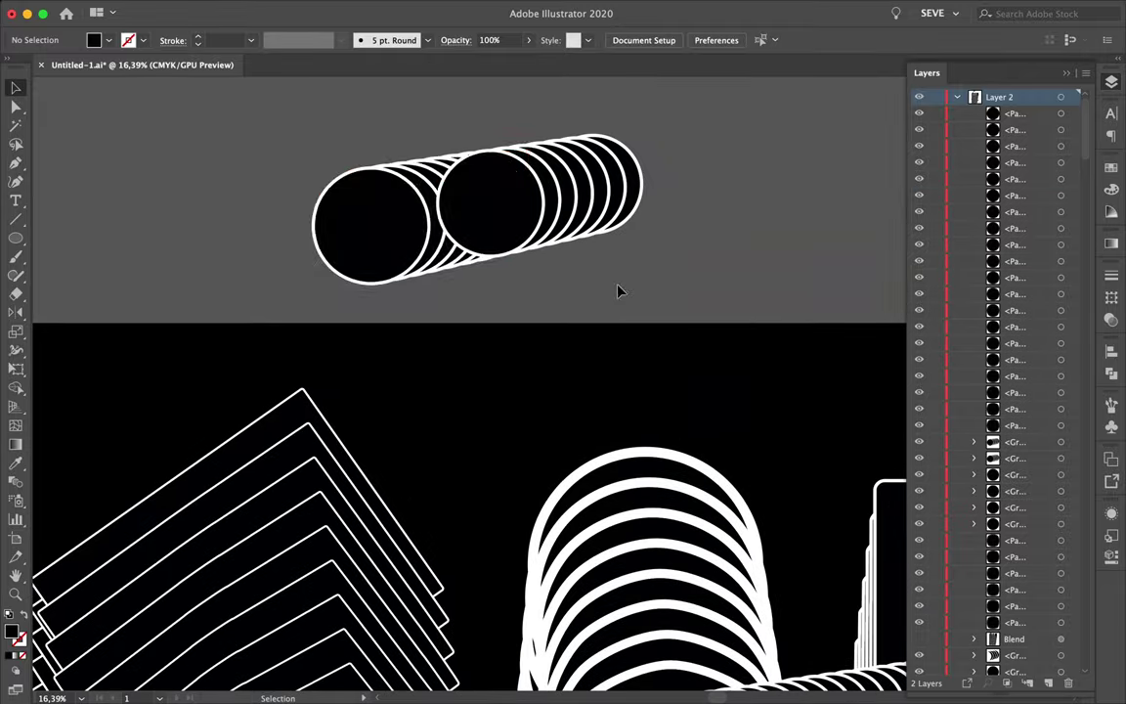
# - Select the circle group above the artboard and the whole spare circle tube
pyautogui.click(637, 207)
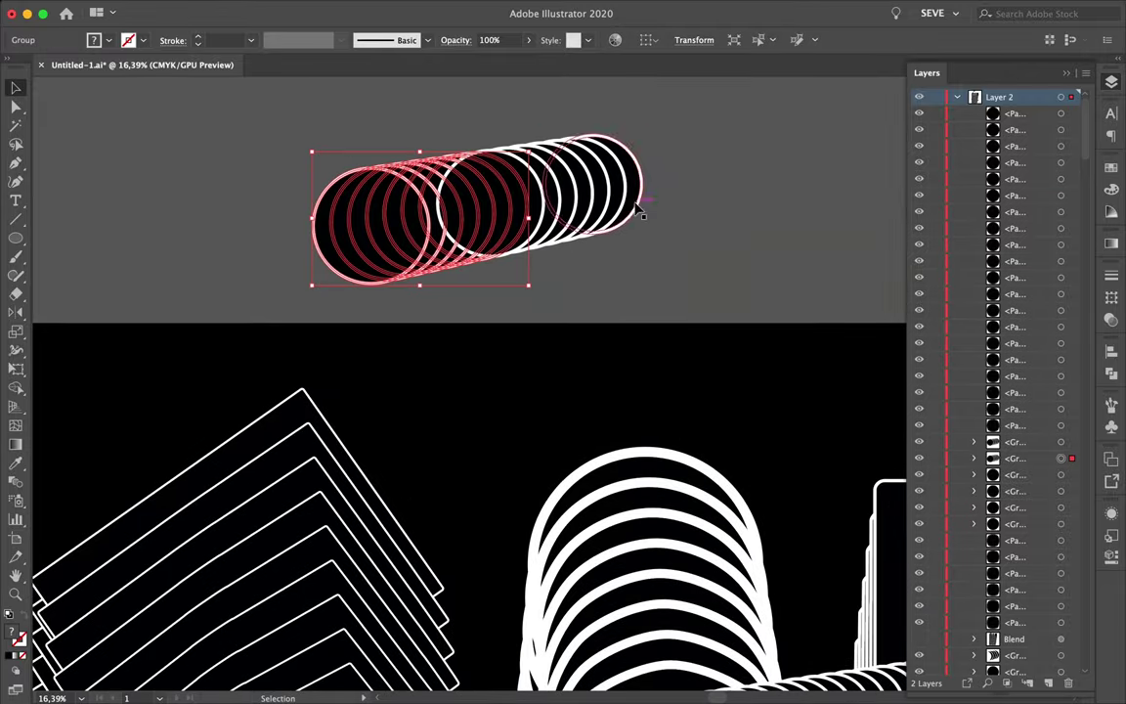
pyautogui.click(1111, 374)
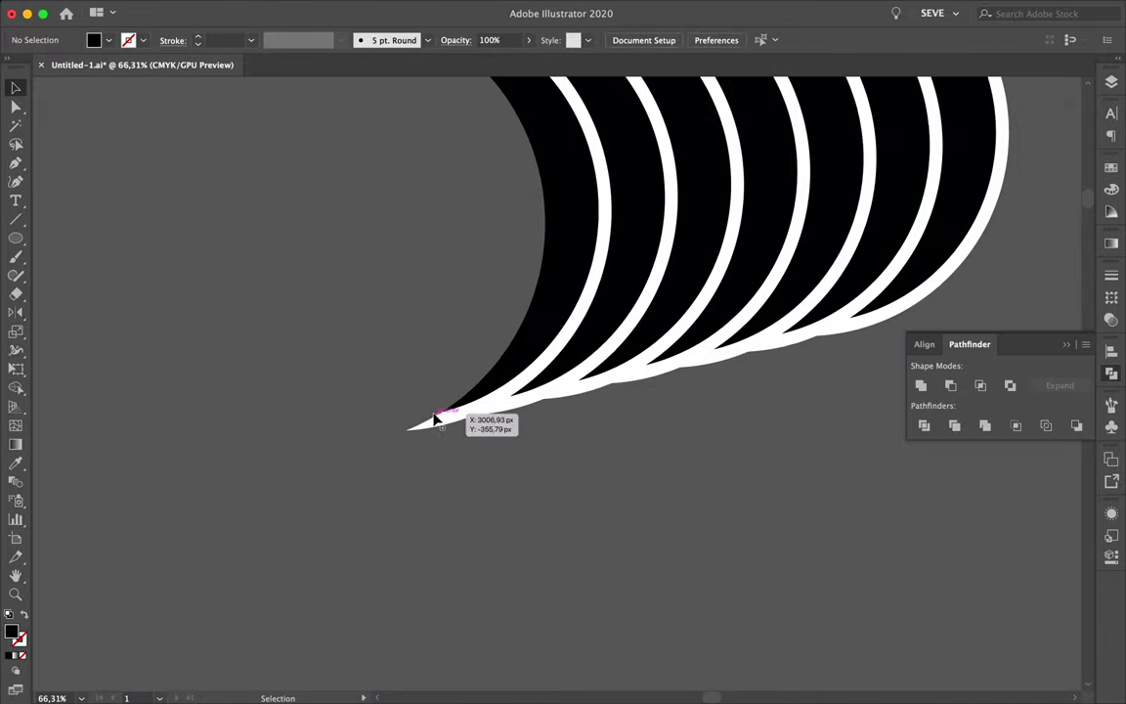
pyautogui.moveTo(440, 475); pyautogui.dragTo(408, 315)
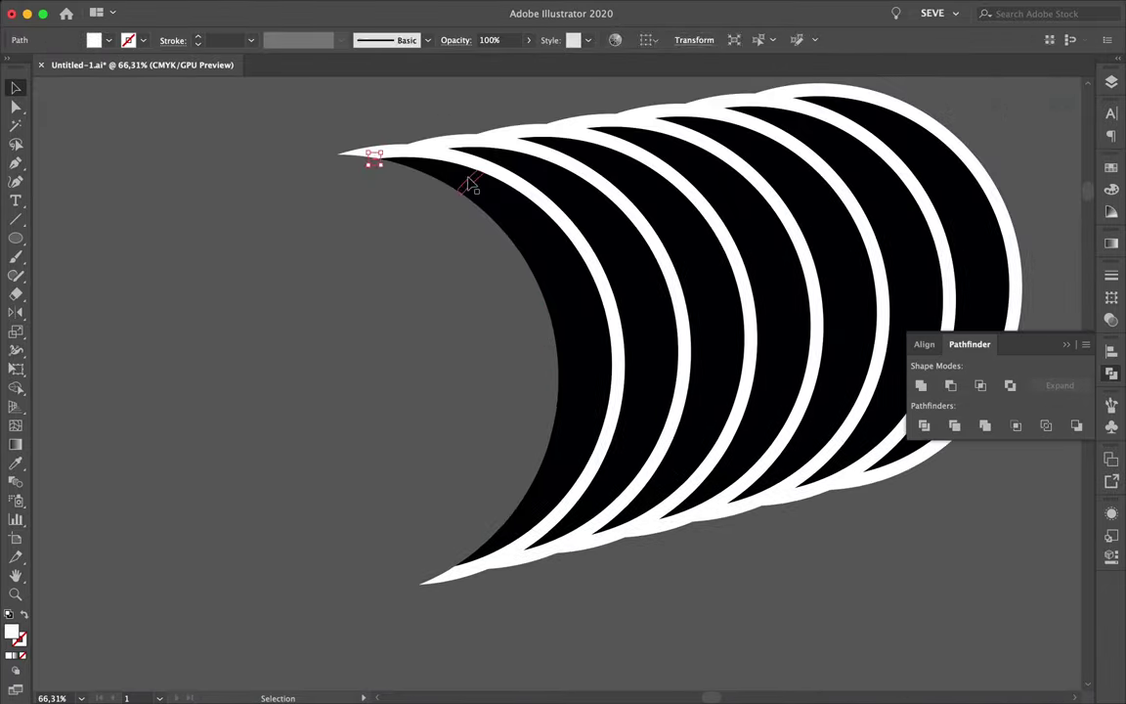
pyautogui.scroll(-3, 997, 422)
pyautogui.scroll(5, 646, 314)
pyautogui.scroll(2, 661, 544)
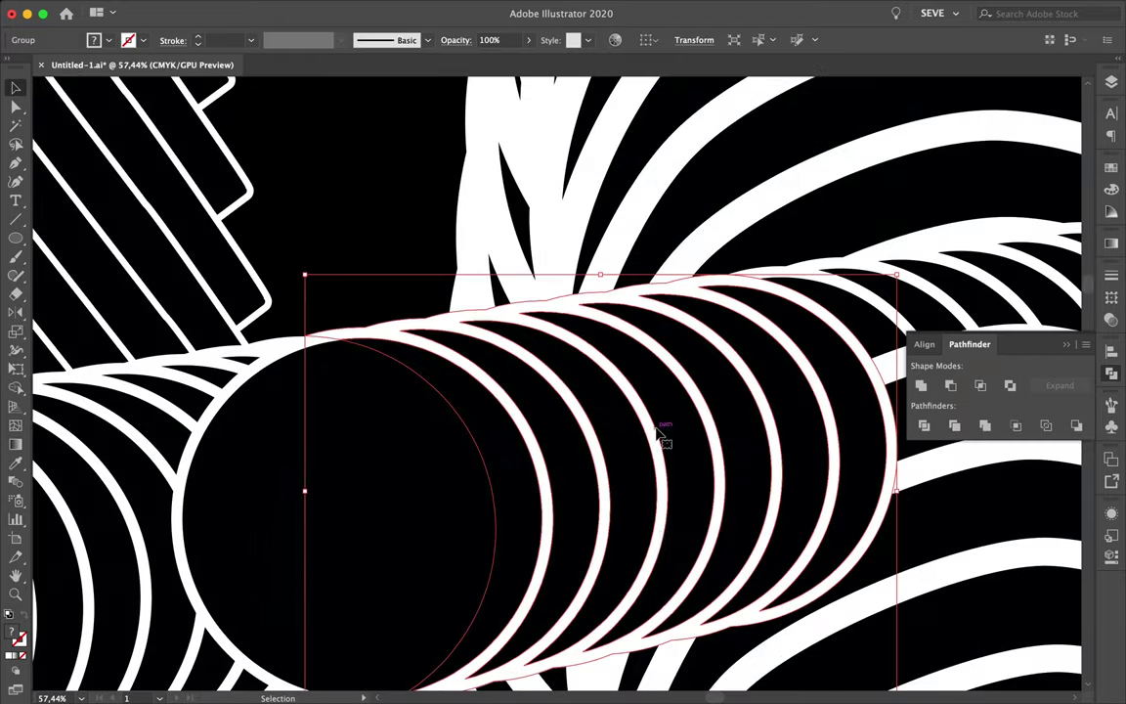
pyautogui.scroll(2, 660, 439)
pyautogui.scroll(-3, 450, 468)
# - Select the spare circles above the artboard together with the white pill
pyautogui.click(440, 552)
pyautogui.scroll(3, 391, 488)
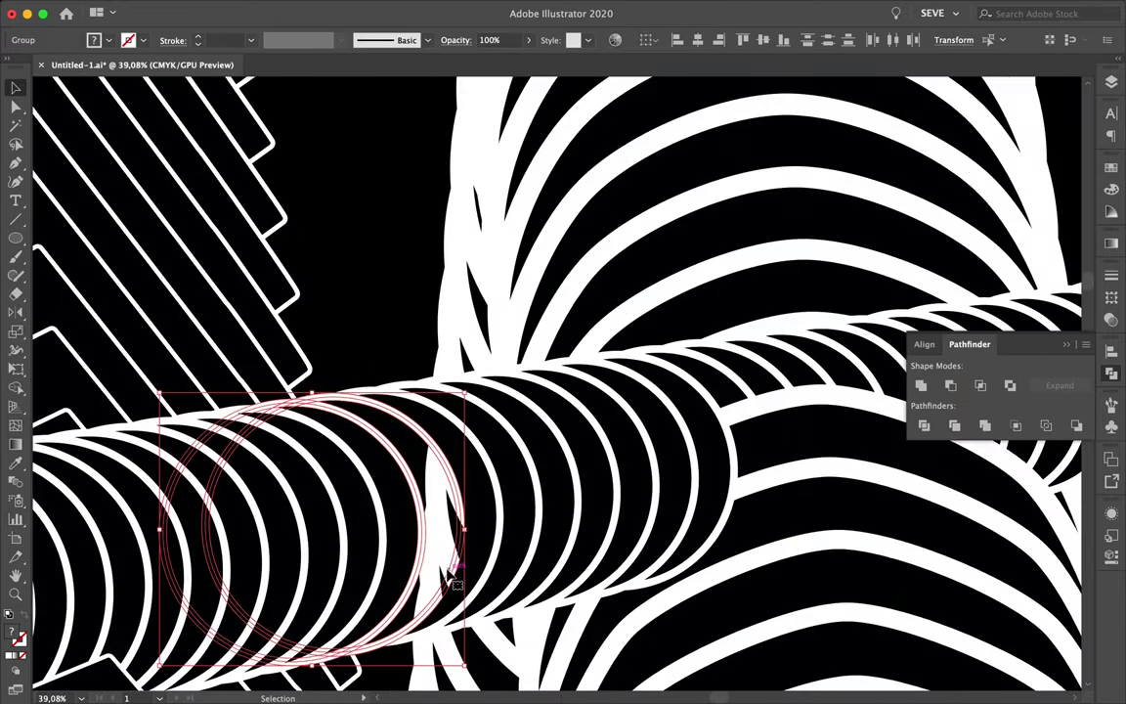
pyautogui.click(1111, 82)
pyautogui.scroll(-5, 515, 440)
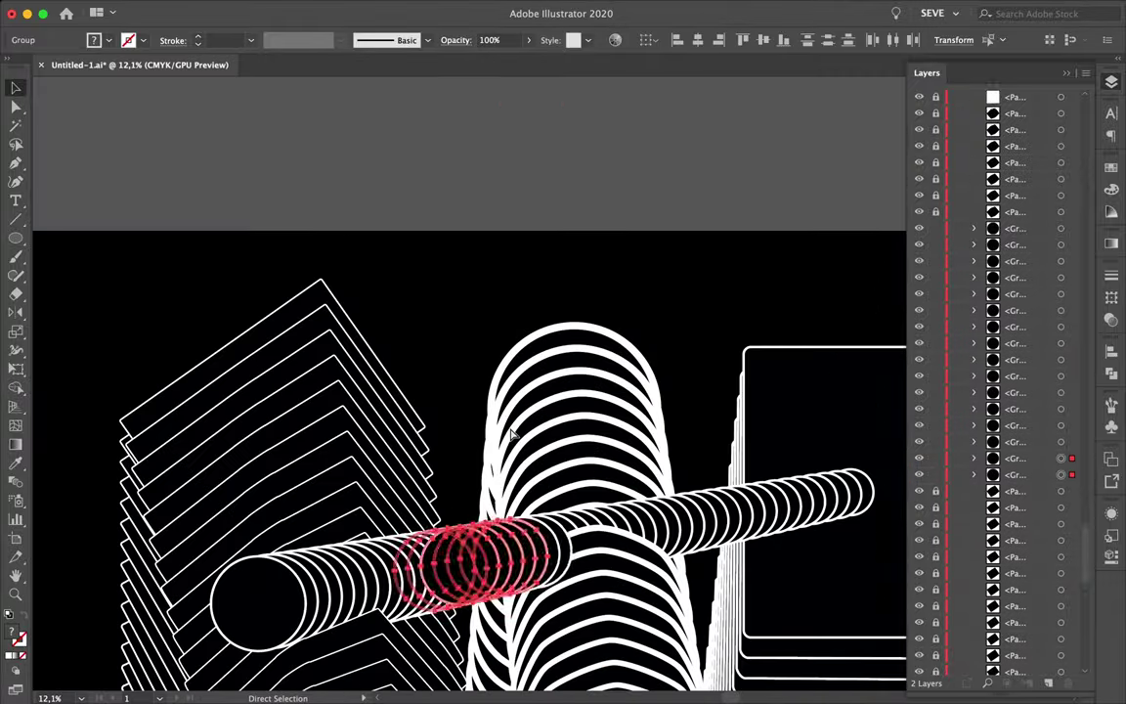
pyautogui.moveTo(402, 565); pyautogui.dragTo(459, 146)
pyautogui.press('v')
pyautogui.click(642, 220)
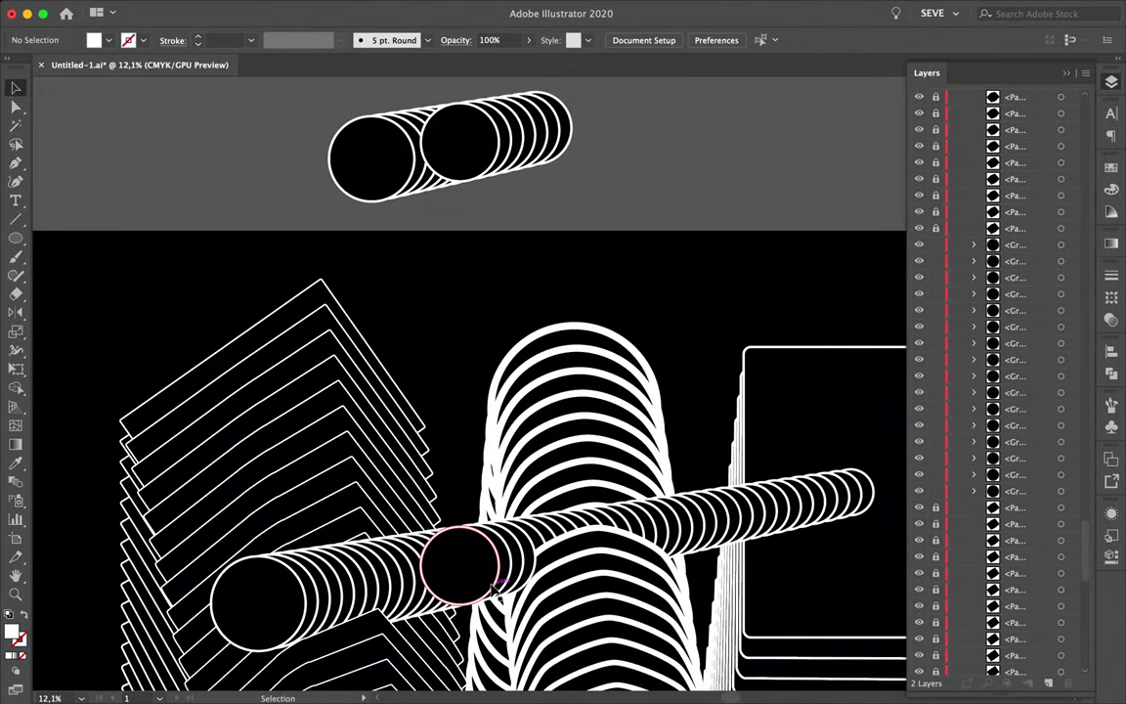
pyautogui.click(445, 147)
# - Open Pathfinder and reselect the pill and circles together
pyautogui.hotkey('ctrl', 'shift', 'F9')
pyautogui.scroll(-1, 278, 148)
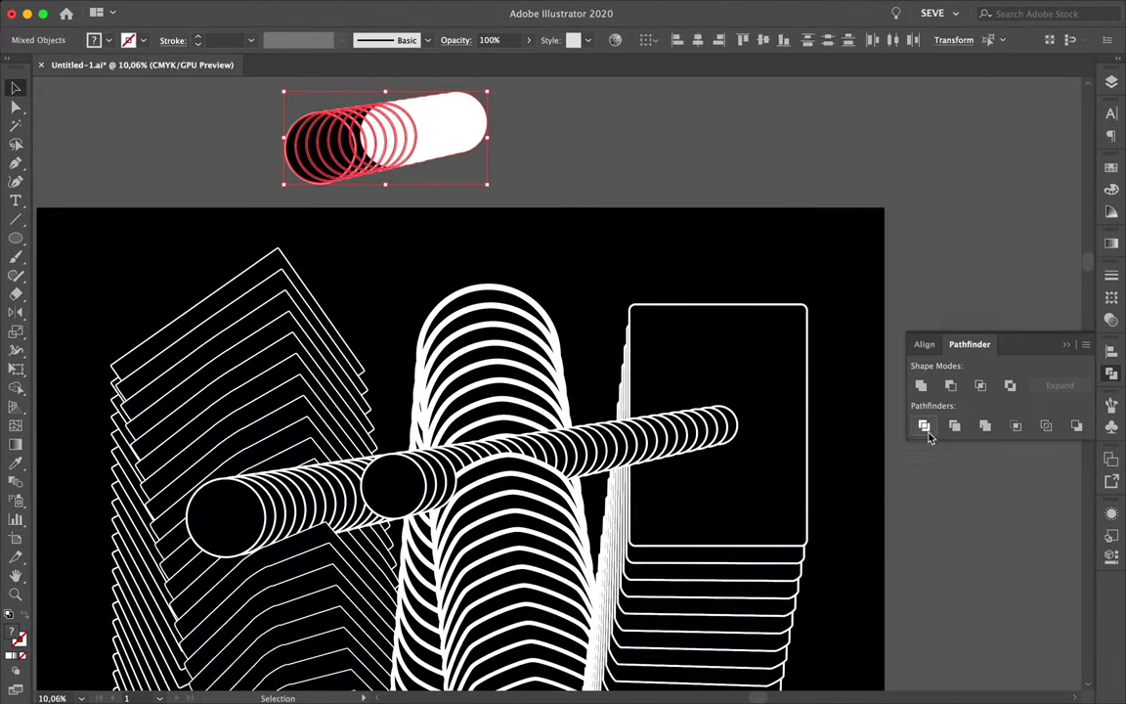
pyautogui.click(562, 94)
pyautogui.scroll(2, 561, 94)
pyautogui.scroll(2, 437, 188)
pyautogui.click(985, 426)
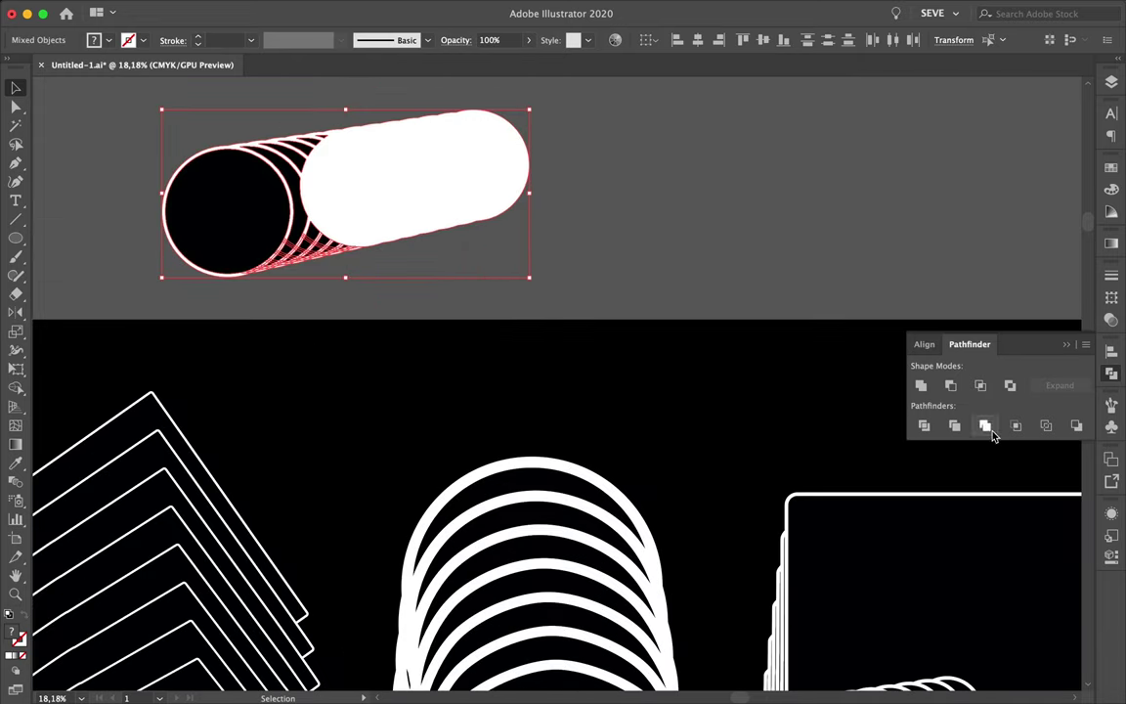
pyautogui.press('a')
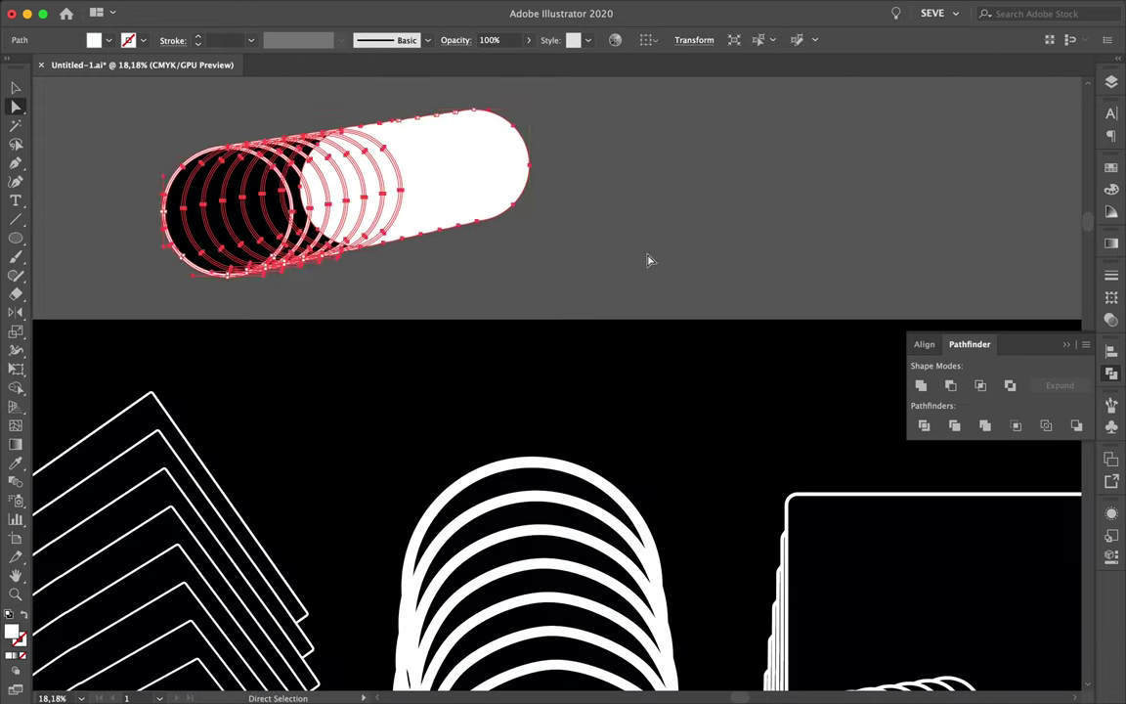
pyautogui.press('super+shift+a')
# - Trim the striped circle shapes apart and move the trimmed piece onto the tube
pyautogui.scroll(5, 290, 189)
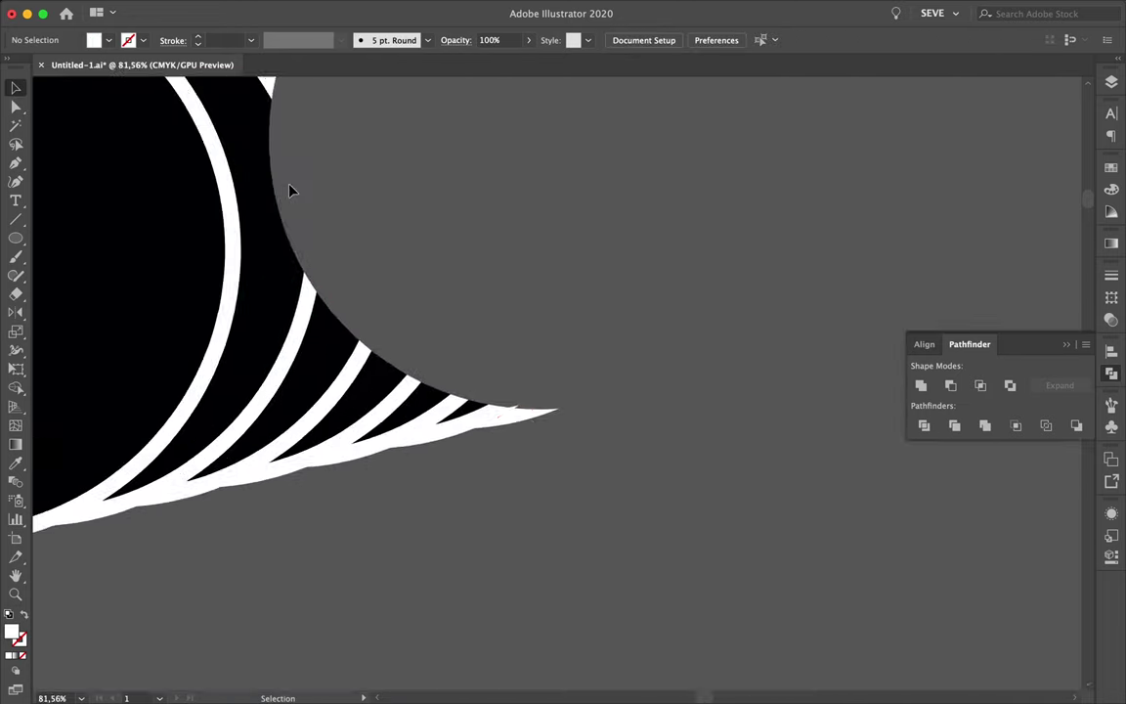
pyautogui.scroll(-5, 371, 151)
pyautogui.click(337, 237)
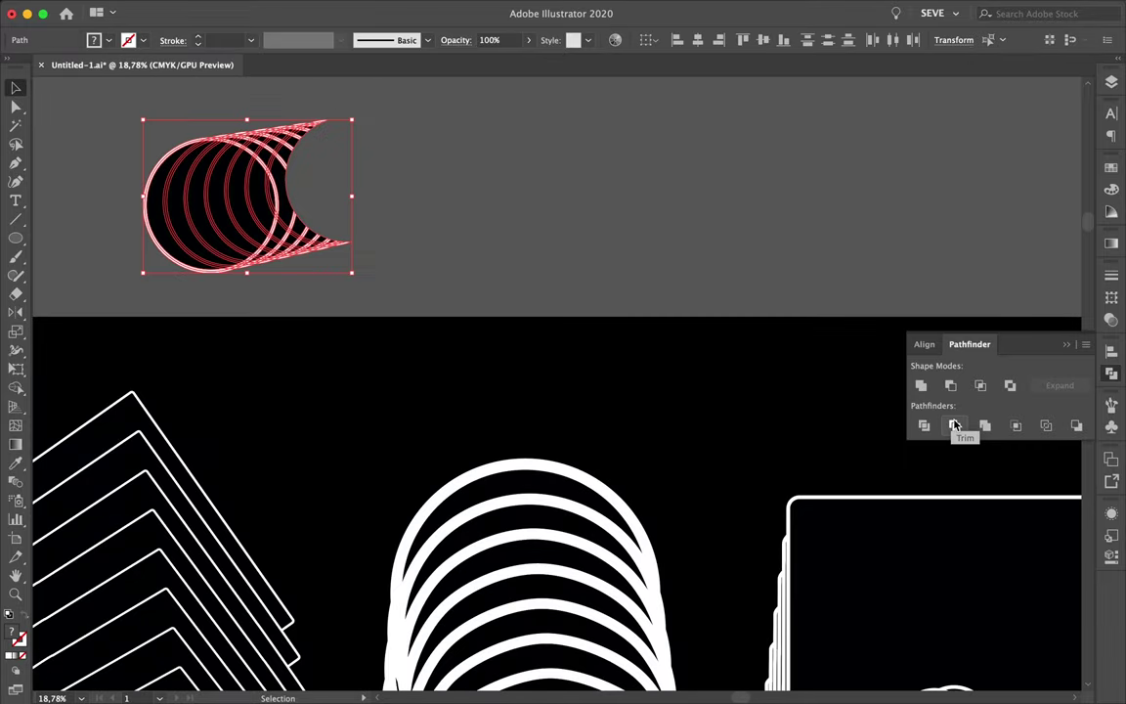
pyautogui.click(954, 424)
pyautogui.scroll(-2, 352, 196)
pyautogui.moveTo(351, 156)
pyautogui.mouseDown()
pyautogui.moveTo(461, 515)
pyautogui.moveTo(432, 540)
pyautogui.mouseUp()
pyautogui.press('super+shift+a')
# - Select the placed tube piece and the upper-left tube group, then enter its circle group
pyautogui.click(494, 532)
pyautogui.scroll(3, 554, 540)
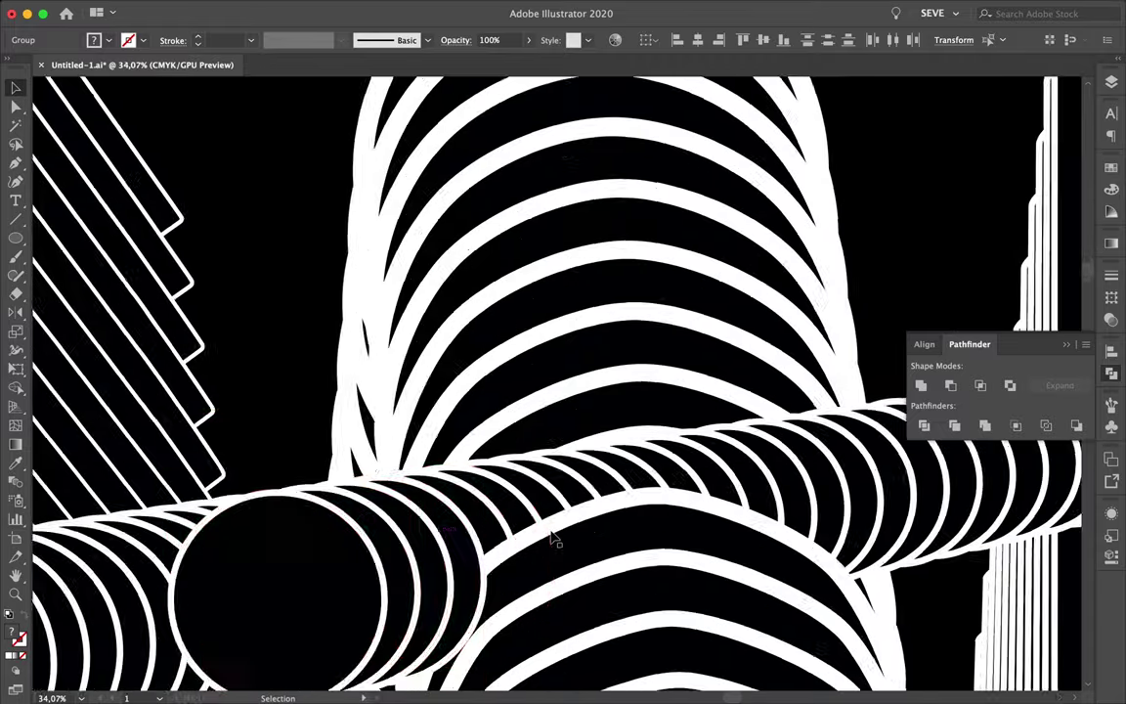
pyautogui.scroll(-3, 554, 541)
pyautogui.scroll(3, 374, 417)
pyautogui.scroll(-2, 328, 488)
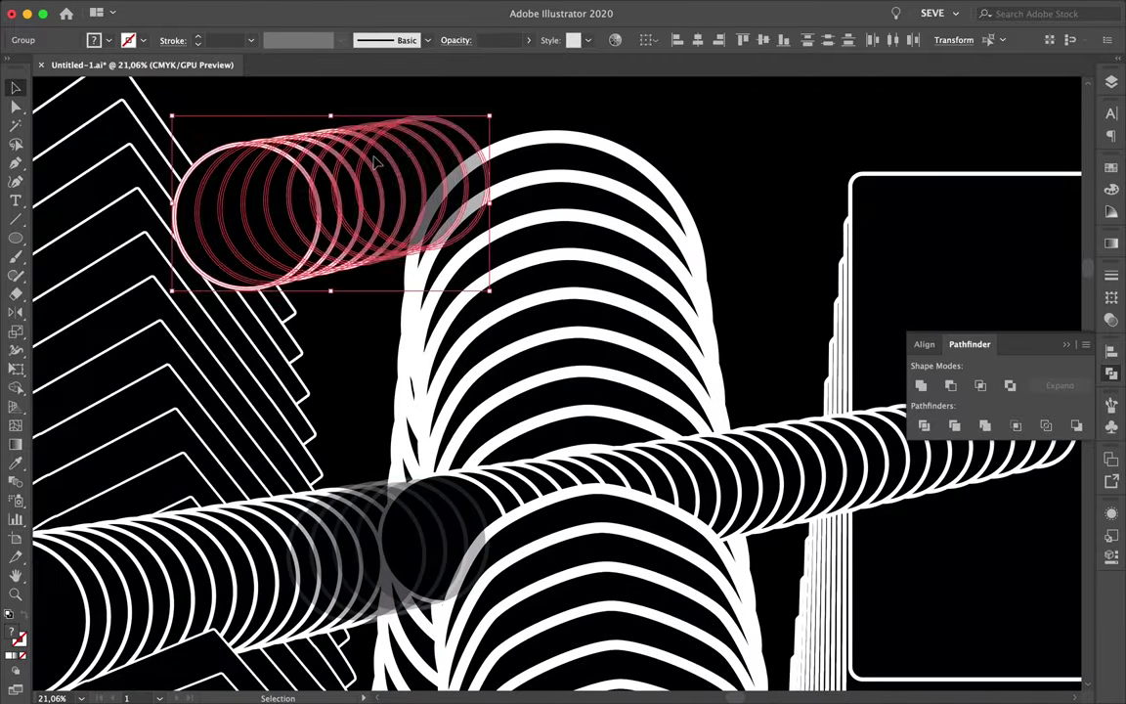
pyautogui.click(315, 149)
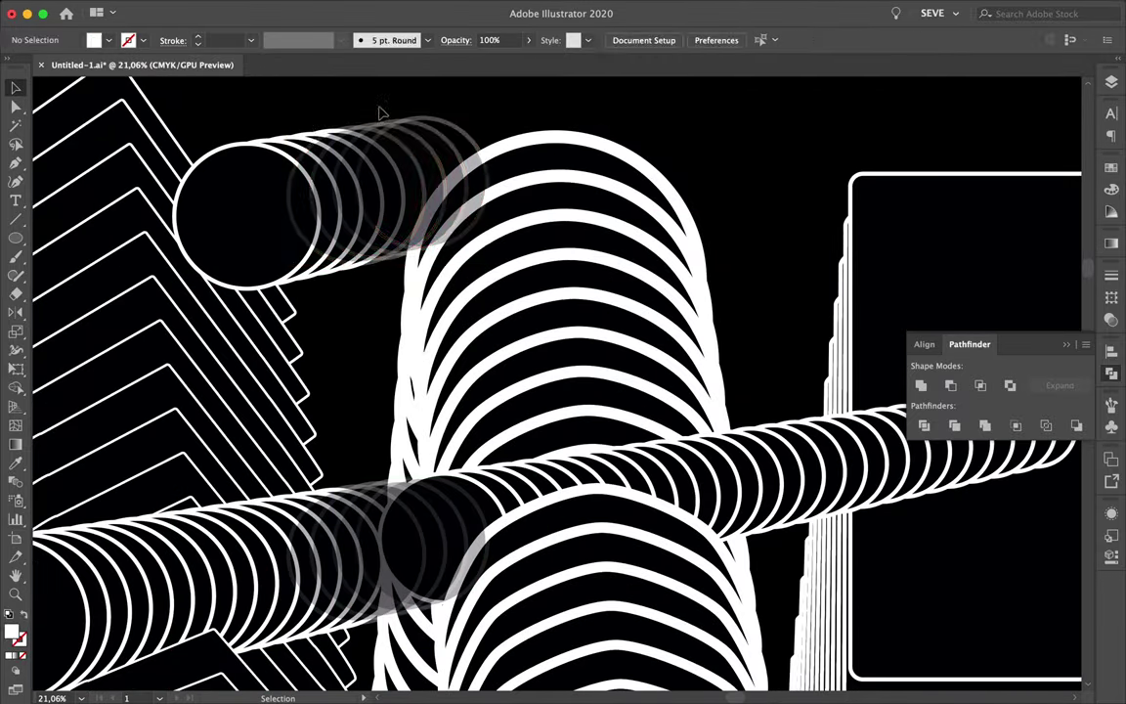
pyautogui.doubleClick(347, 160)
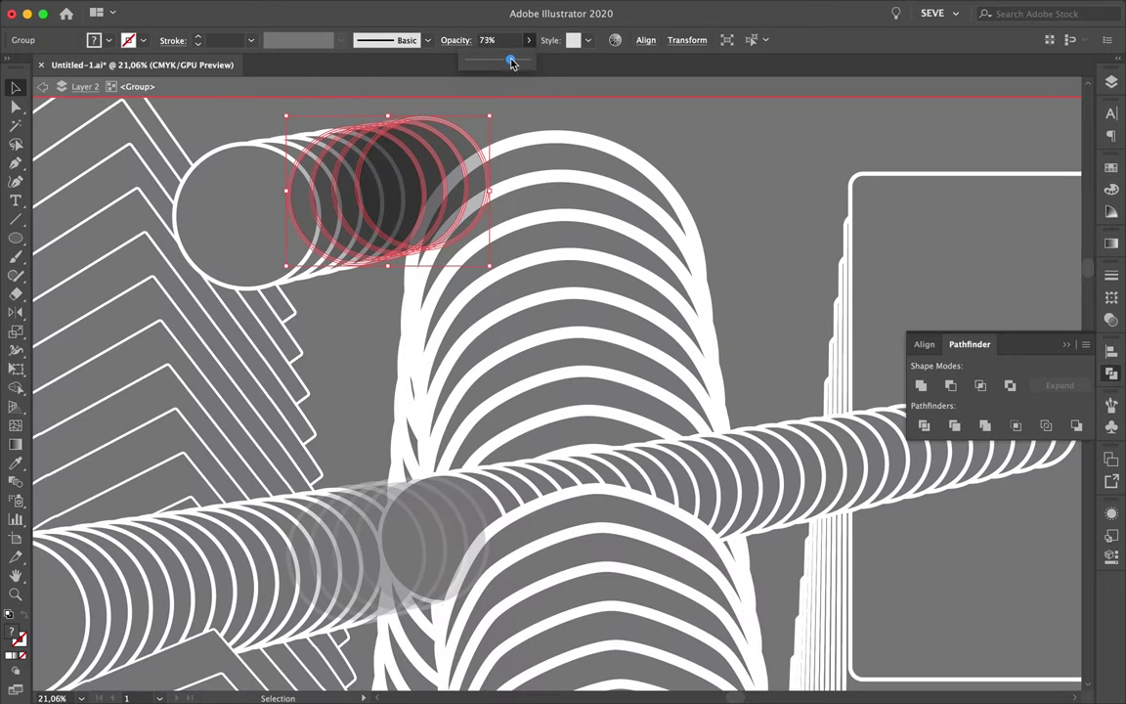
# - Raise the faded circle's opacity to 100% so it shows as a solid disc
pyautogui.moveTo(511, 64); pyautogui.dragTo(603, 112)
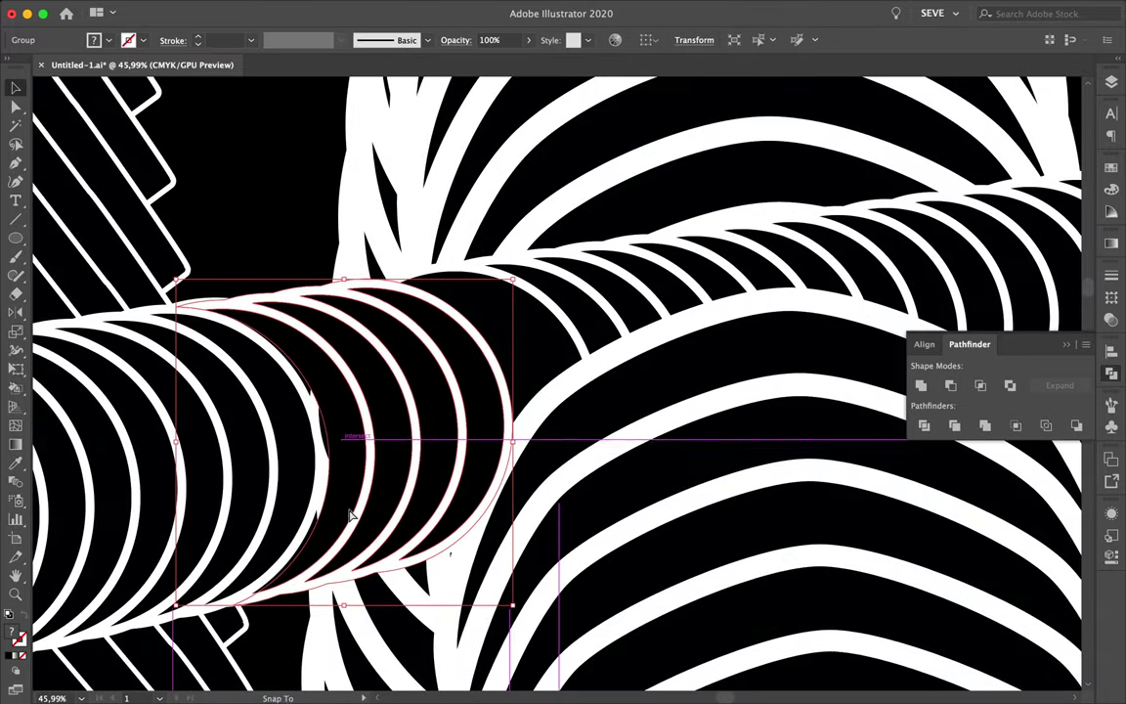
# - Nudge the circle-ring group and place a copy at the tube junction
pyautogui.moveTo(349, 515); pyautogui.dragTo(401, 503)
pyautogui.scroll(-5, 354, 433)
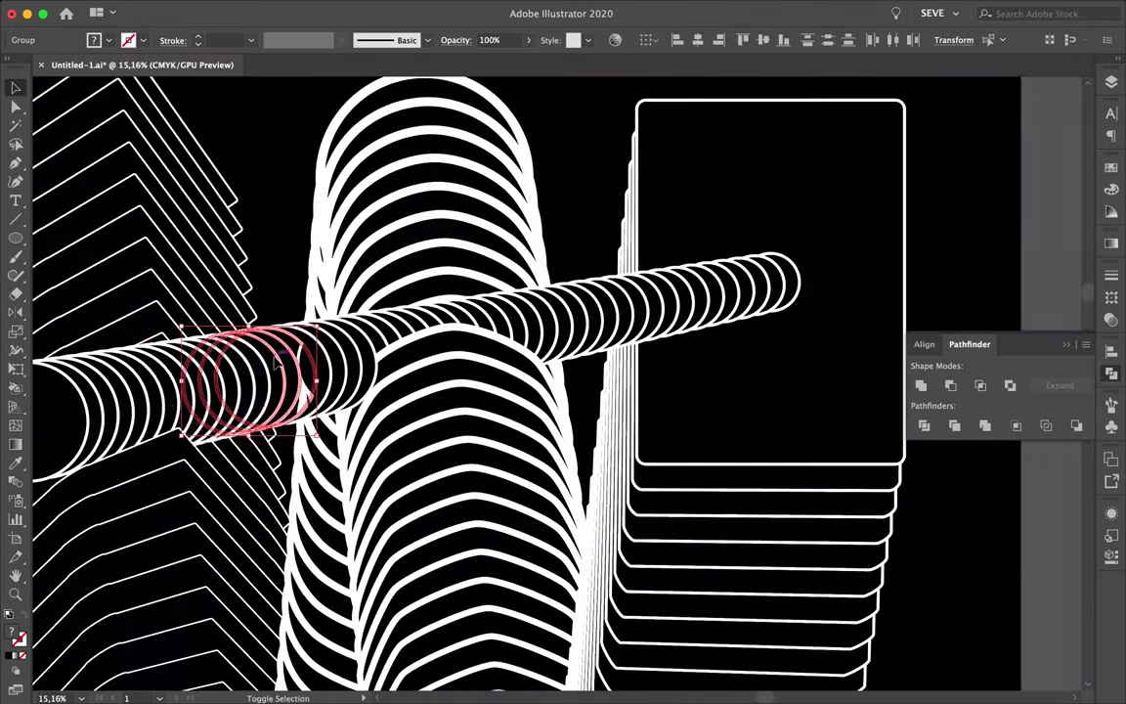
pyautogui.scroll(3, 305, 393)
pyautogui.scroll(3, 322, 391)
pyautogui.scroll(3, 371, 386)
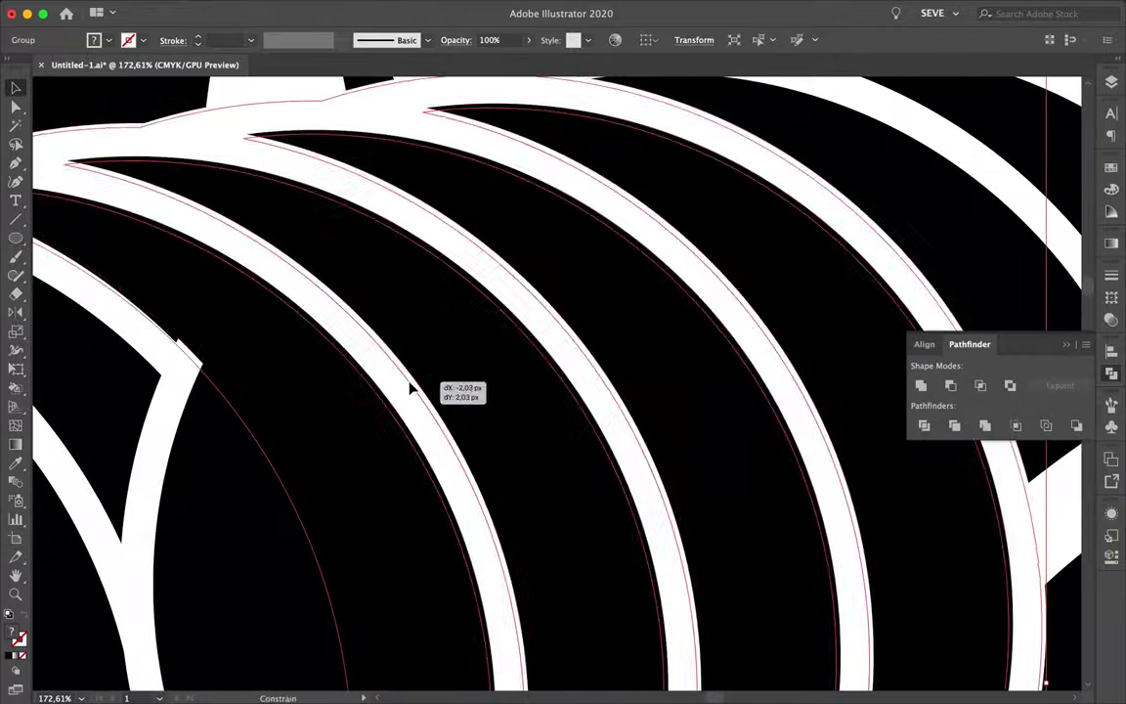
pyautogui.scroll(-3, 410, 385)
pyautogui.scroll(-2, 372, 411)
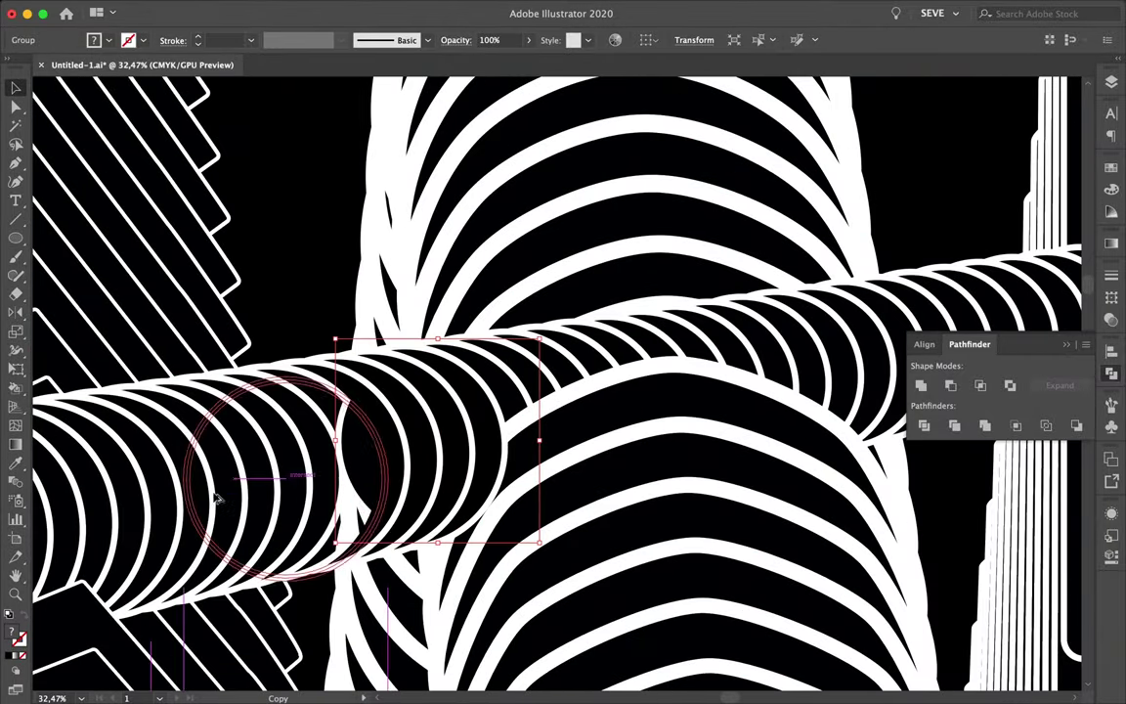
pyautogui.moveTo(217, 498); pyautogui.dragTo(357, 385)
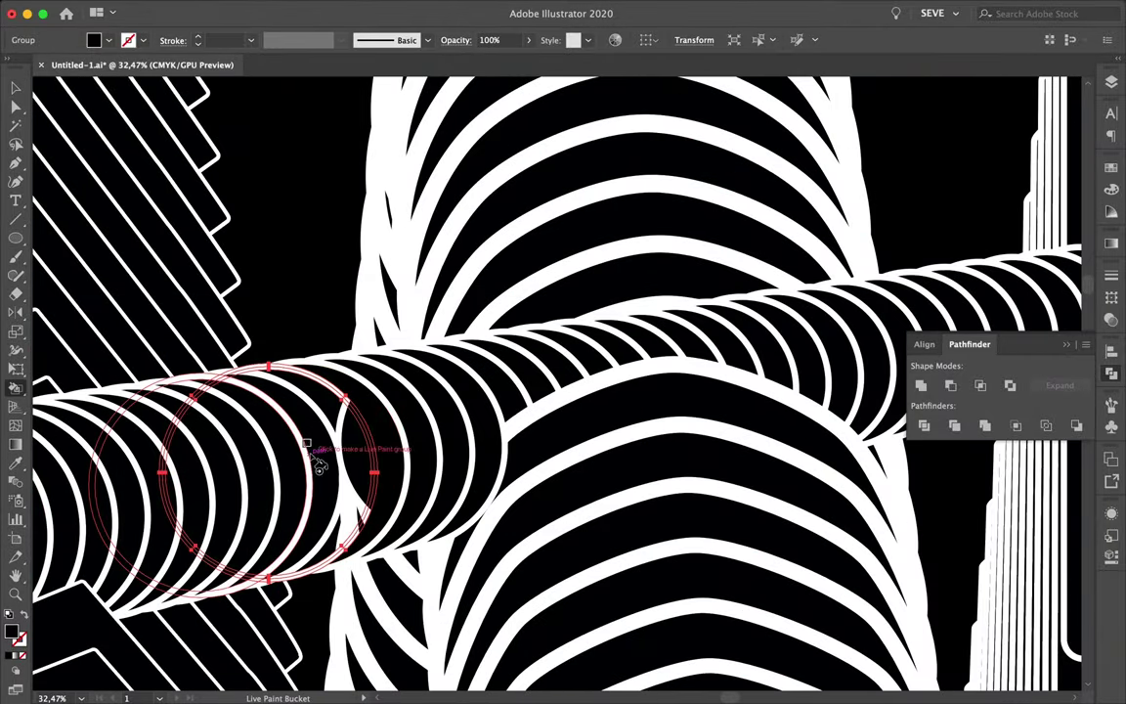
# - Fill the copy's circle face solid black and move it onto the tube junction
pyautogui.click(437, 455)
pyautogui.press('v')
pyautogui.scroll(-4, 420, 452)
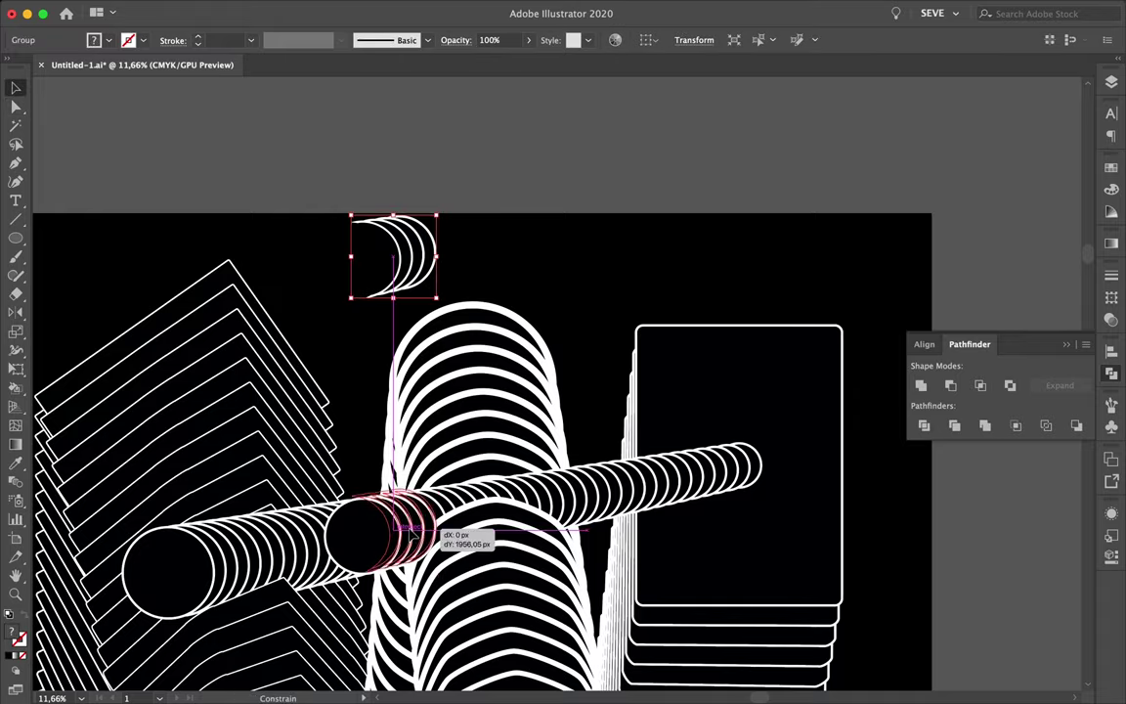
pyautogui.moveTo(413, 535); pyautogui.dragTo(413, 535)
pyautogui.scroll(3, 414, 536)
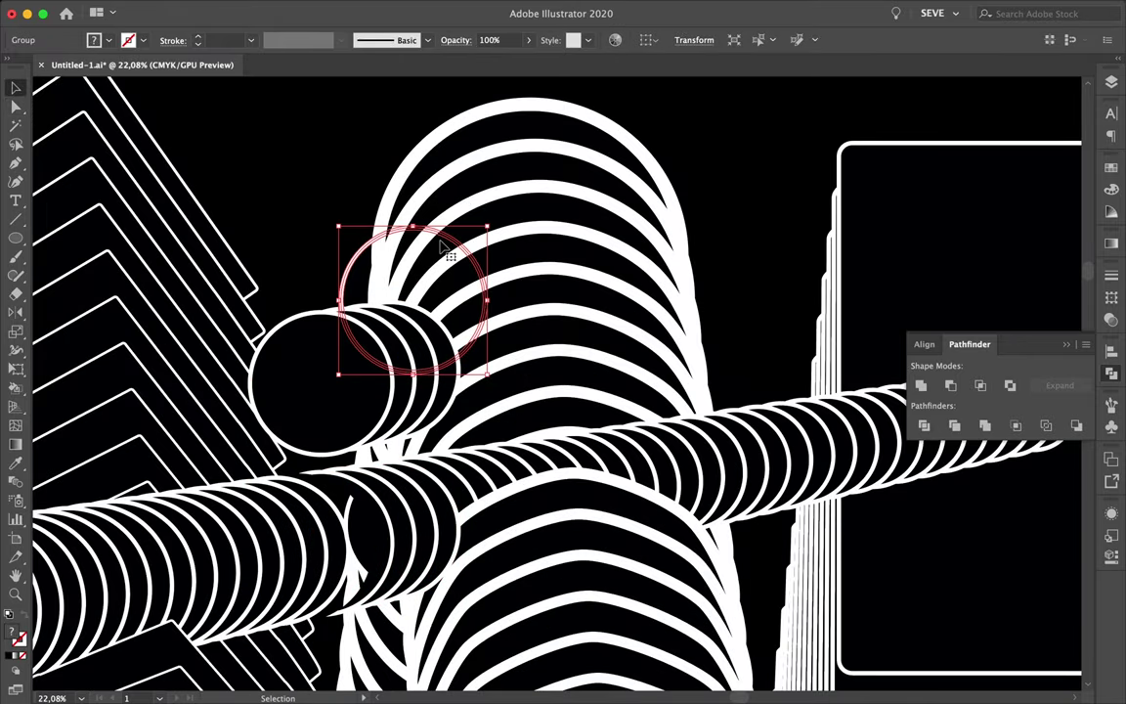
# - Position the circle piece on the tube and change its stacking order with Arrange
pyautogui.press('Return')
pyautogui.press('k')
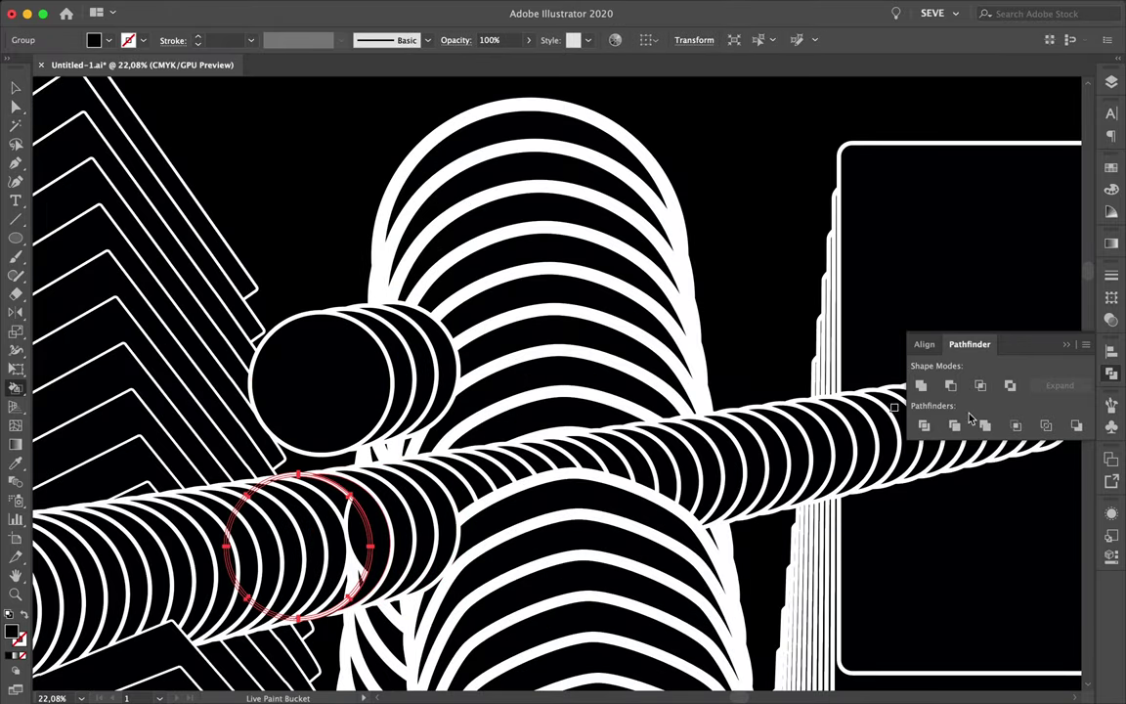
pyautogui.moveTo(309, 360); pyautogui.dragTo(309, 360)
pyautogui.scroll(-3, 309, 359)
pyautogui.scroll(4, 333, 489)
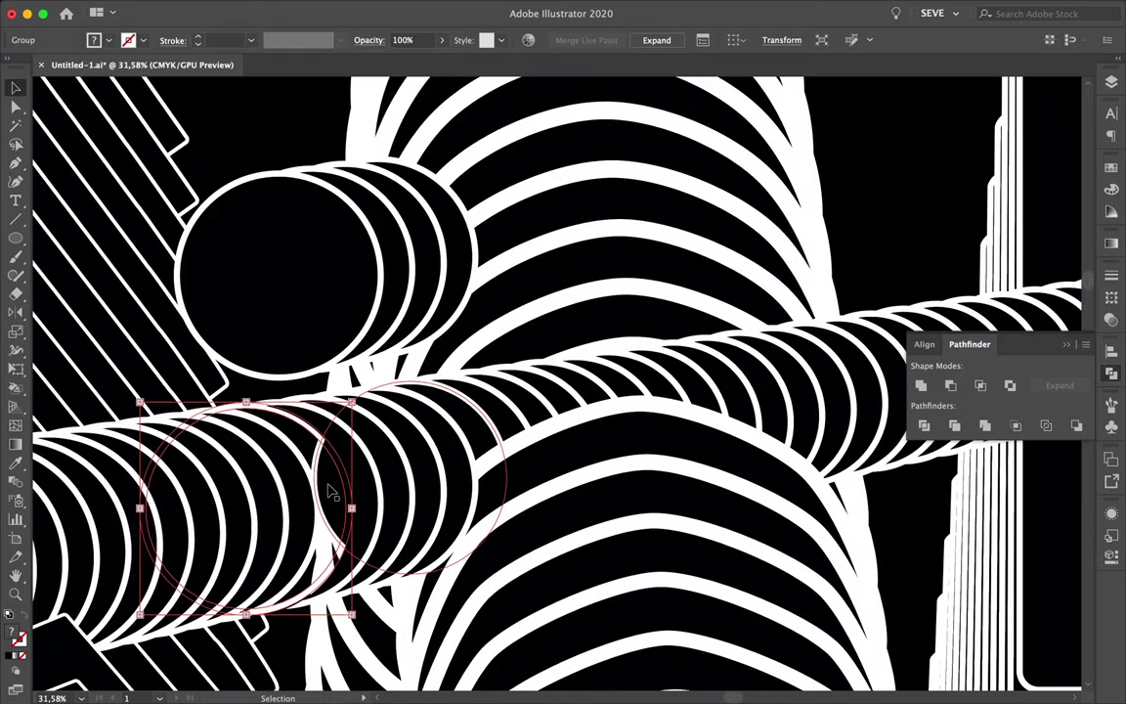
pyautogui.rightClick(318, 428)
pyautogui.click(540, 658)
# - Select the crescent shape above the column
pyautogui.scroll(-2, 386, 493)
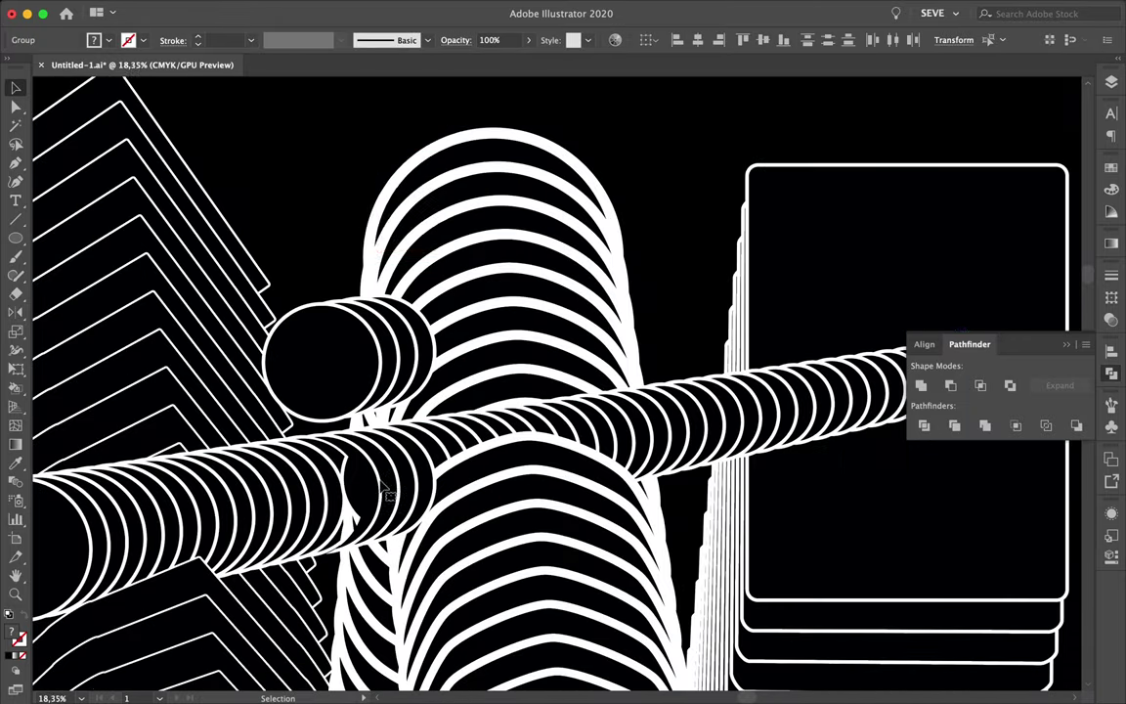
pyautogui.press('v')
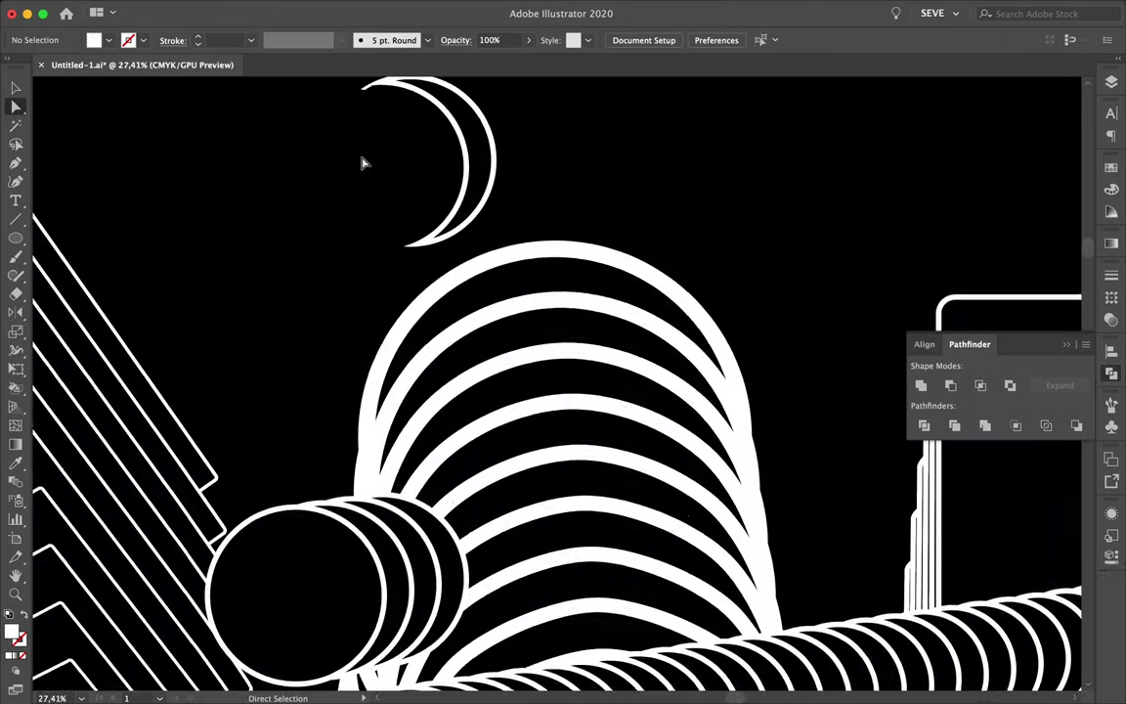
pyautogui.scroll(-2, 449, 206)
pyautogui.click(455, 209)
pyautogui.scroll(5, 445, 513)
# - Expand the overlapping circle strokes into filled shapes
pyautogui.press('a')
pyautogui.click(90, 373)
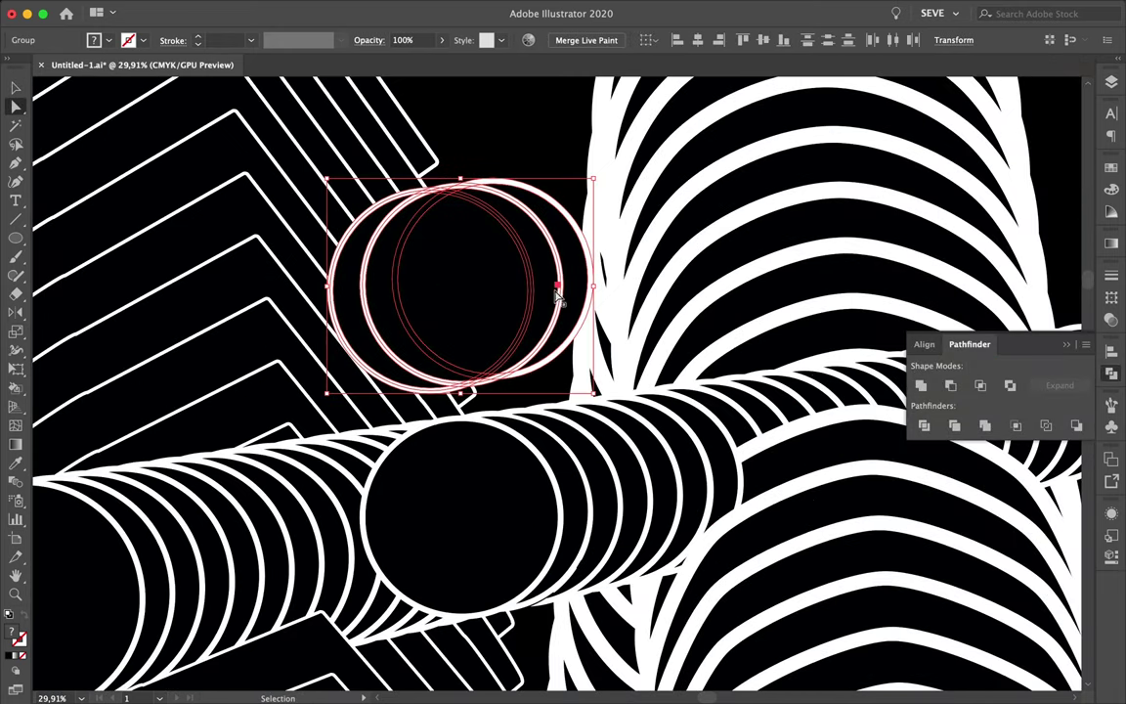
pyautogui.click(189, 10)
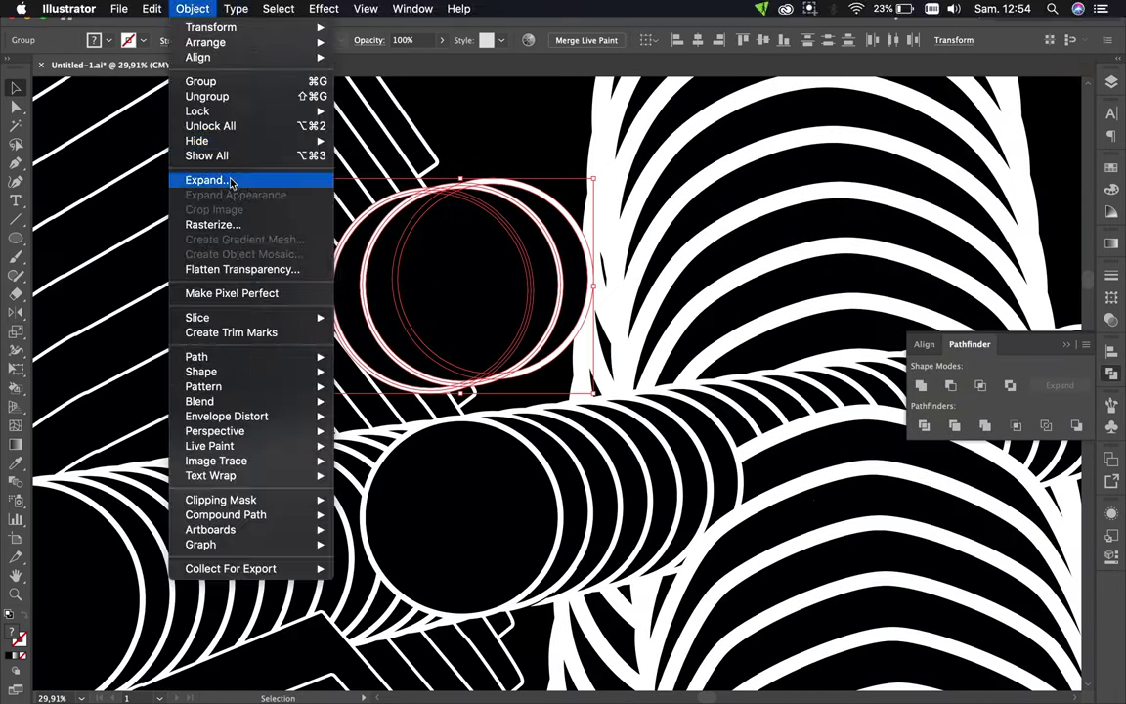
pyautogui.click(226, 178)
# - Delete the black circle over the tube and move the crescent down onto the tube
pyautogui.click(508, 525)
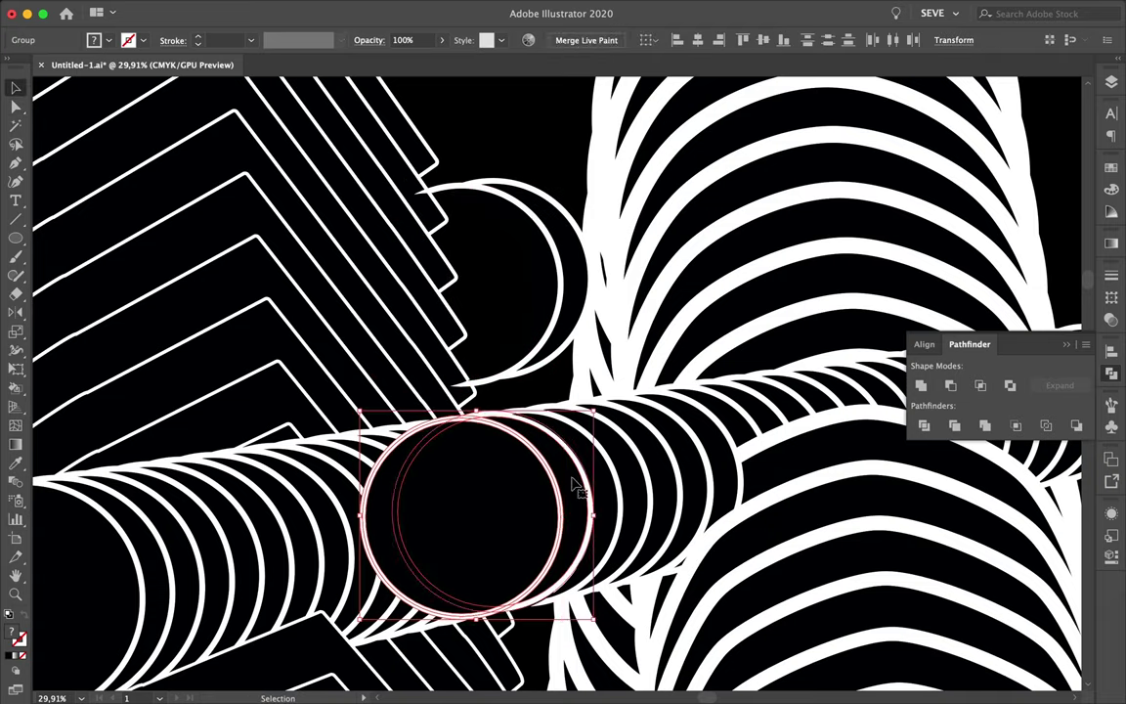
pyautogui.press('Delete')
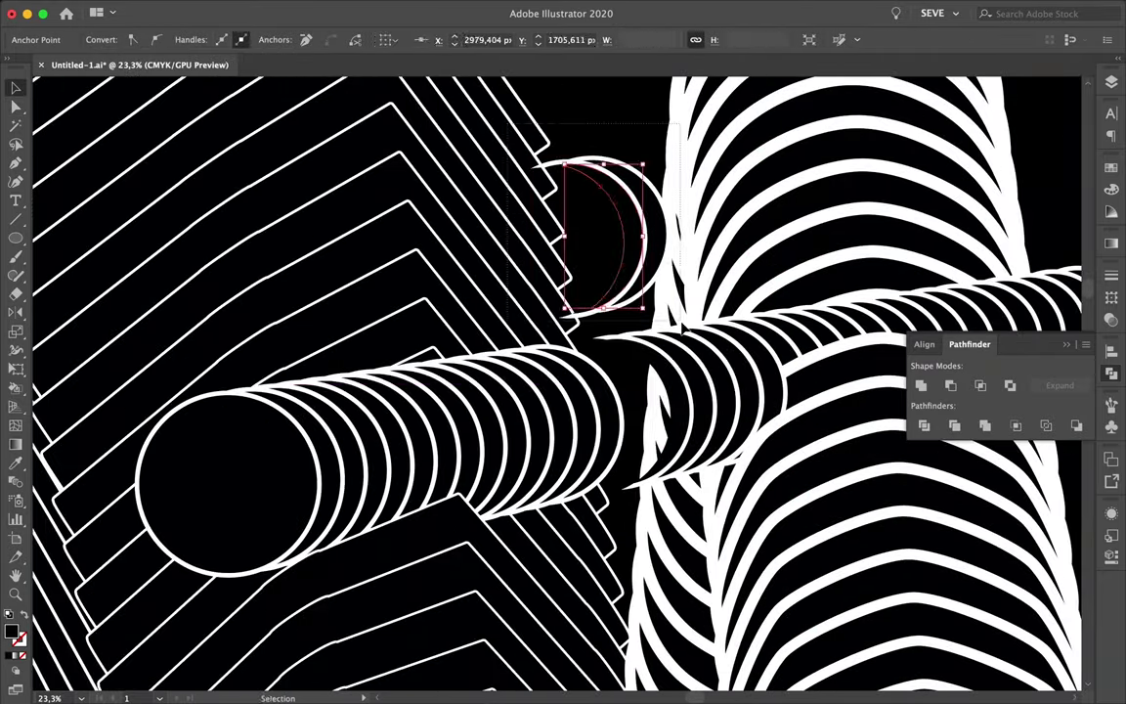
pyautogui.moveTo(651, 268); pyautogui.dragTo(668, 413)
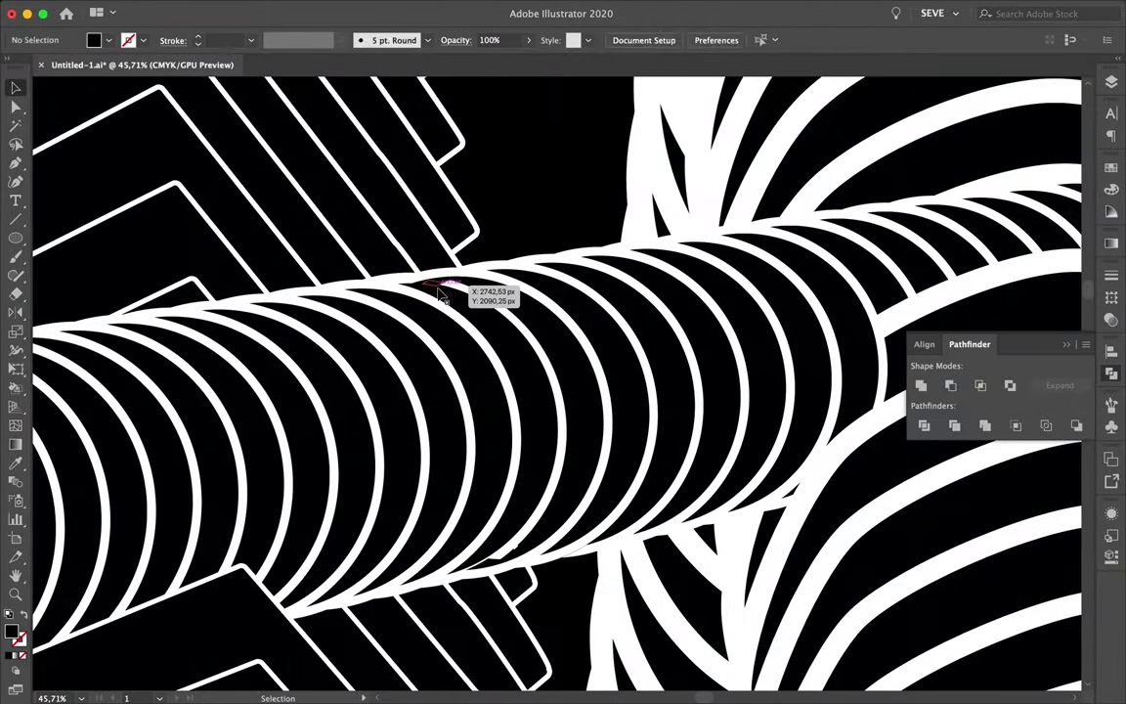
# - Expand the crescent's circles into a single group
pyautogui.scroll(10, 442, 295)
pyautogui.press('a')
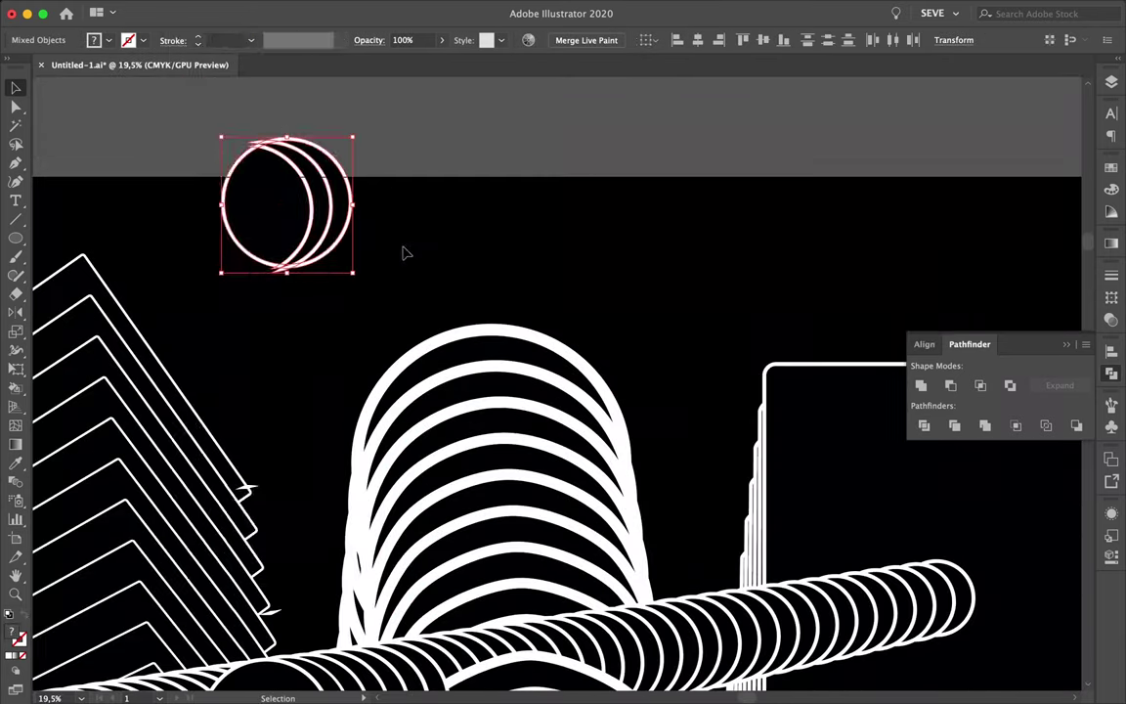
pyautogui.click(192, 9)
pyautogui.click(223, 181)
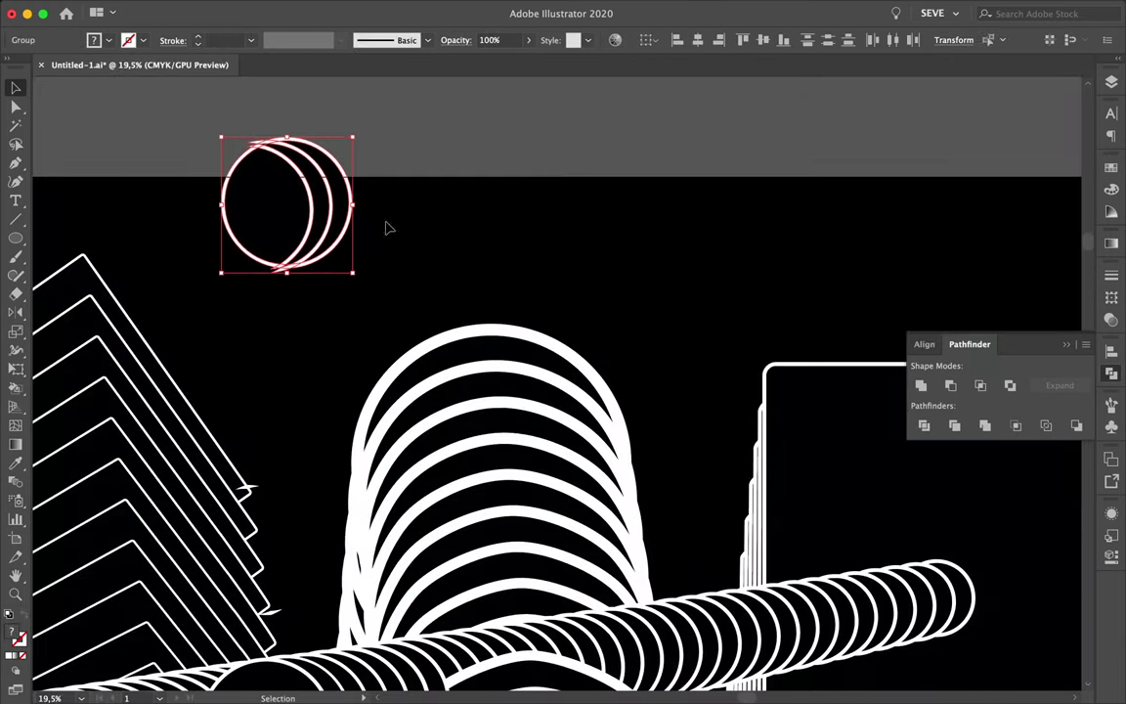
# - Move the moon shape up above the artboard
pyautogui.moveTo(244, 220); pyautogui.dragTo(335, 608)
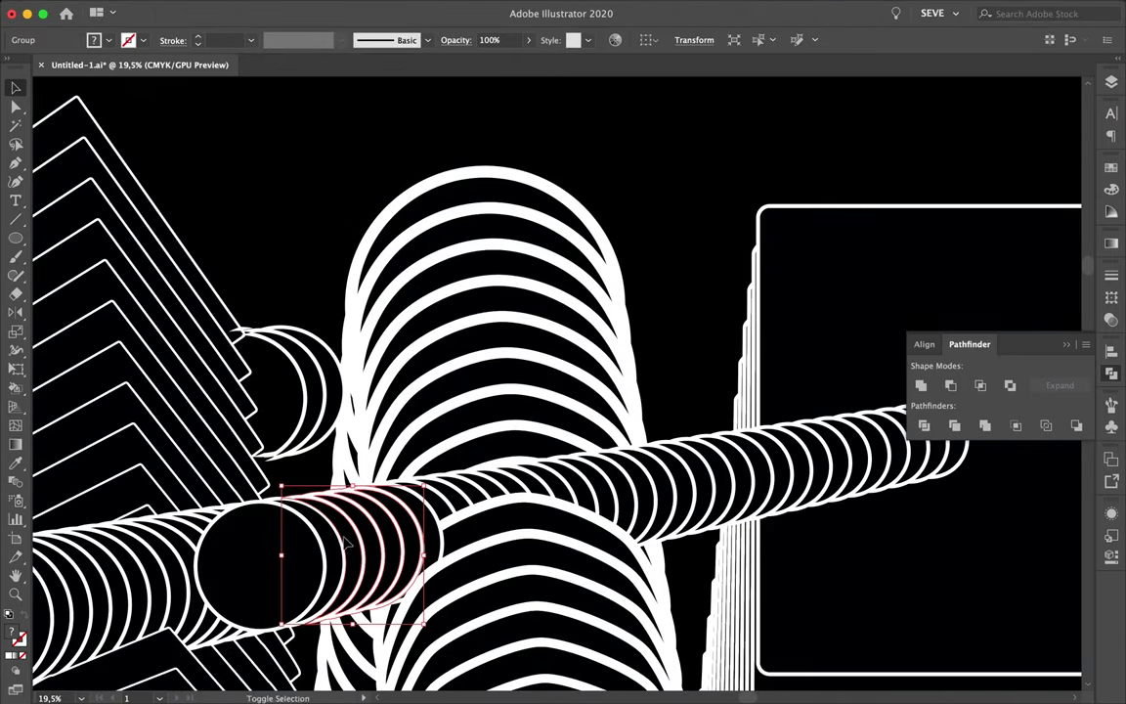
pyautogui.scroll(3, 344, 543)
pyautogui.scroll(-5, 344, 543)
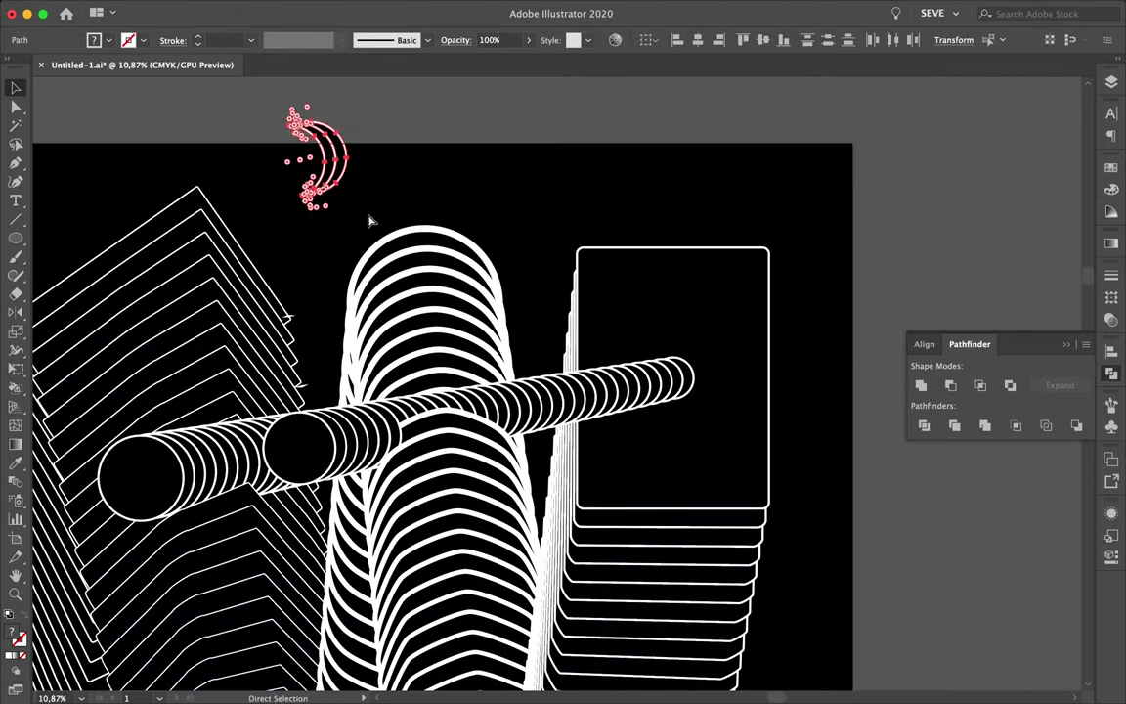
pyautogui.scroll(5, 369, 221)
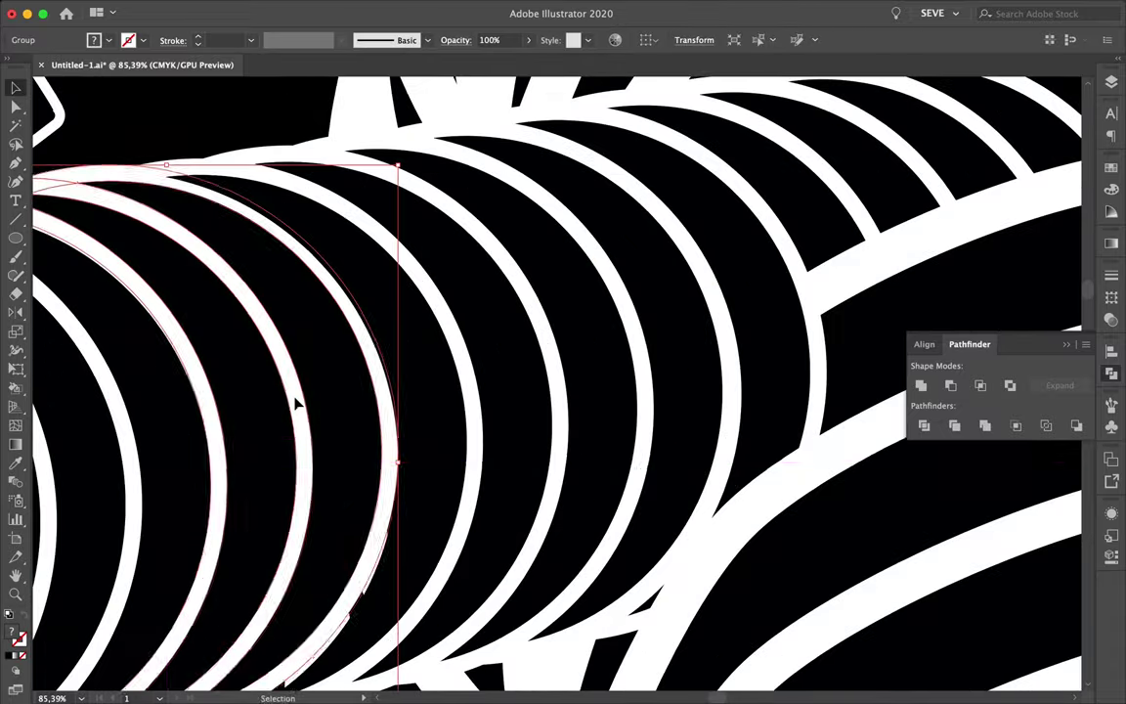
pyautogui.scroll(2, 296, 399)
pyautogui.scroll(-3, 261, 322)
pyautogui.scroll(-2, 294, 332)
pyautogui.scroll(-8, 315, 310)
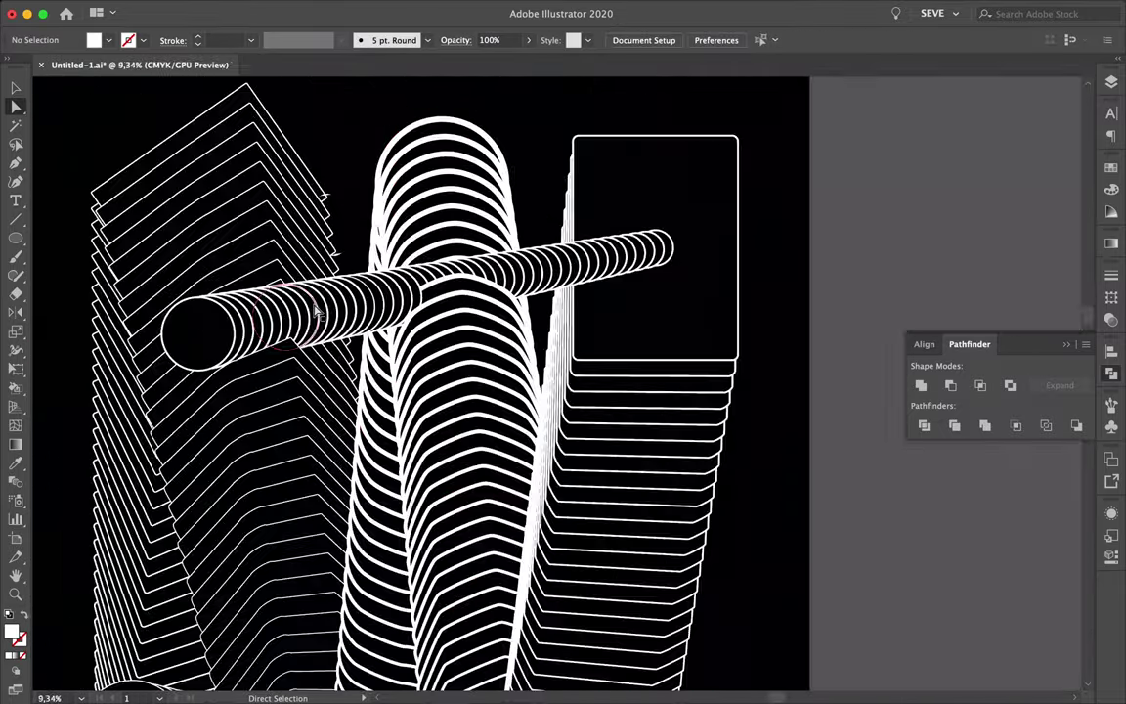
# - Bring the DAMN text down toward the artwork and deselect it
pyautogui.press('t')
pyautogui.scroll(5, 266, 215)
pyautogui.hscroll(-1, 266, 215)
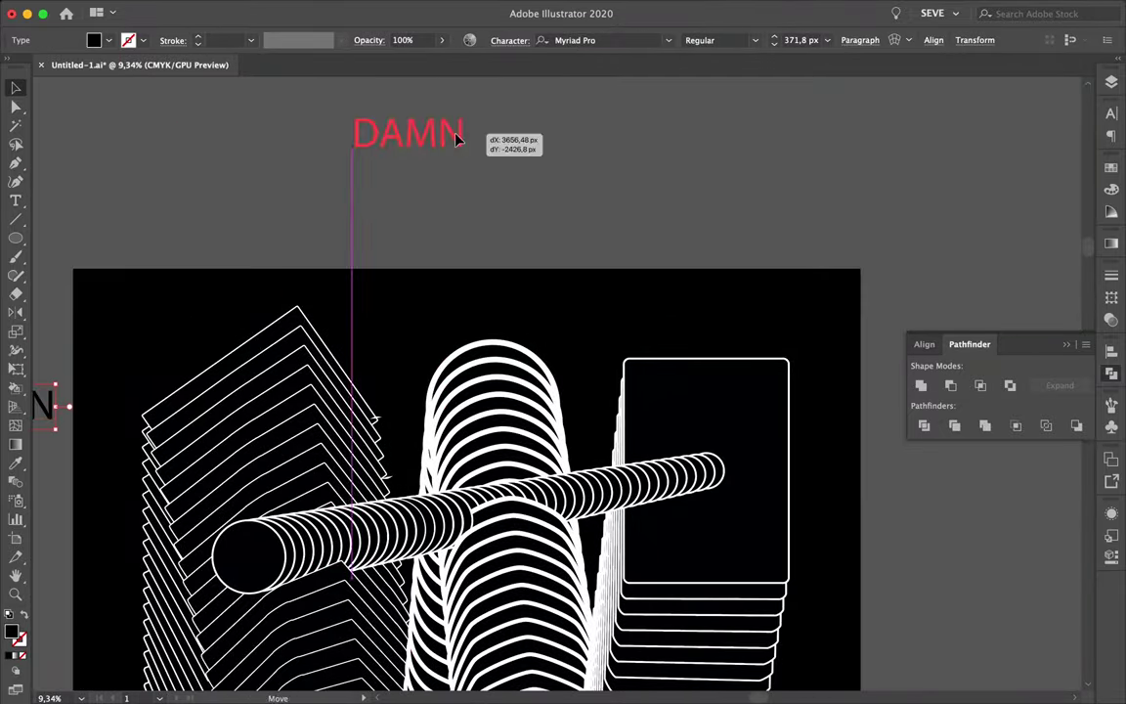
pyautogui.moveTo(459, 140); pyautogui.dragTo(459, 157)
pyautogui.click(724, 213)
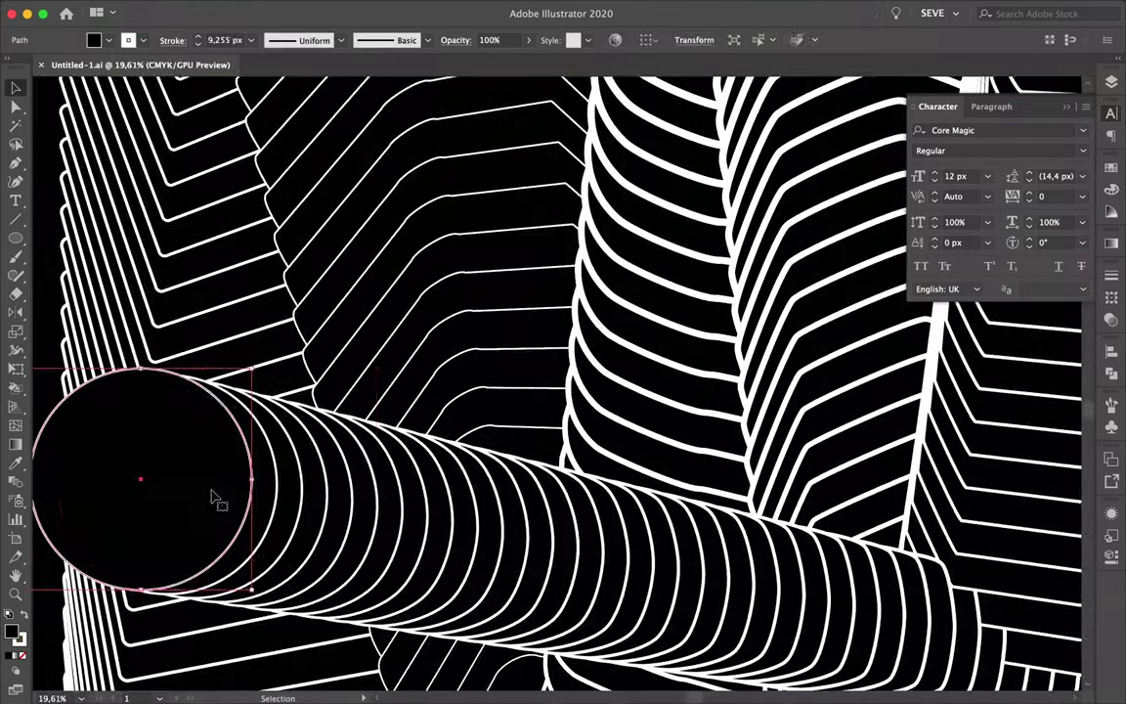
# - Inspect the tube's circle blend paths in the Layers panel, then deselect them
pyautogui.click(1111, 83)
pyautogui.scroll(-2, 1016, 488)
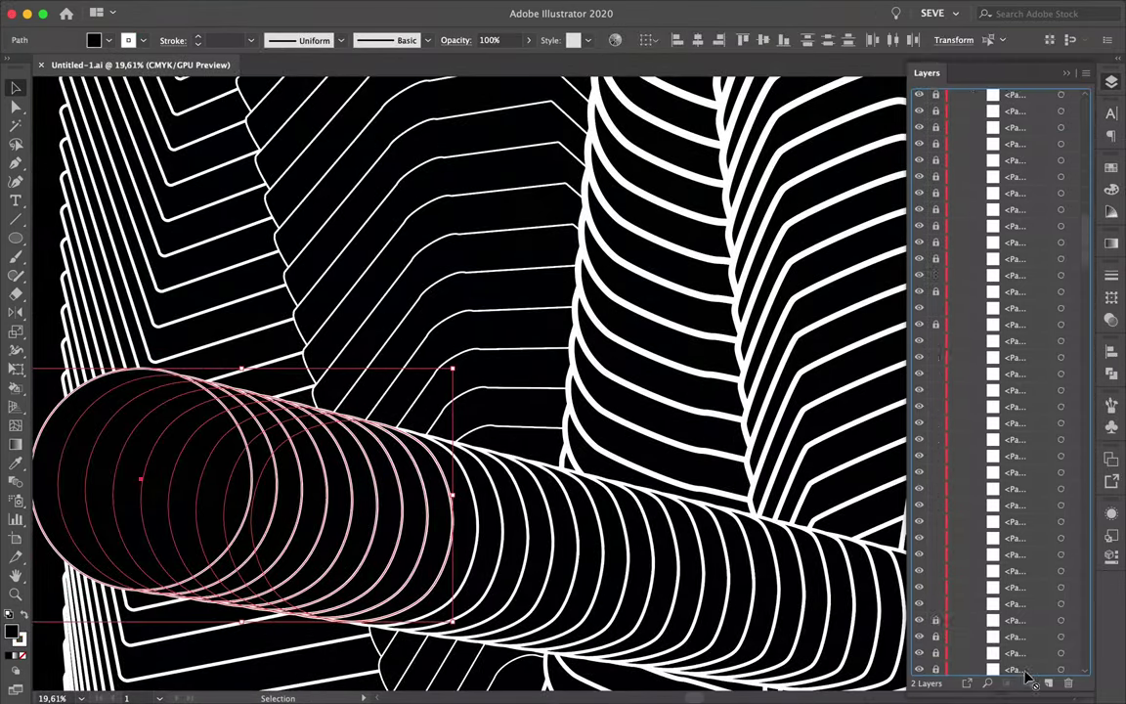
pyautogui.press('a')
pyautogui.scroll(-3, 518, 525)
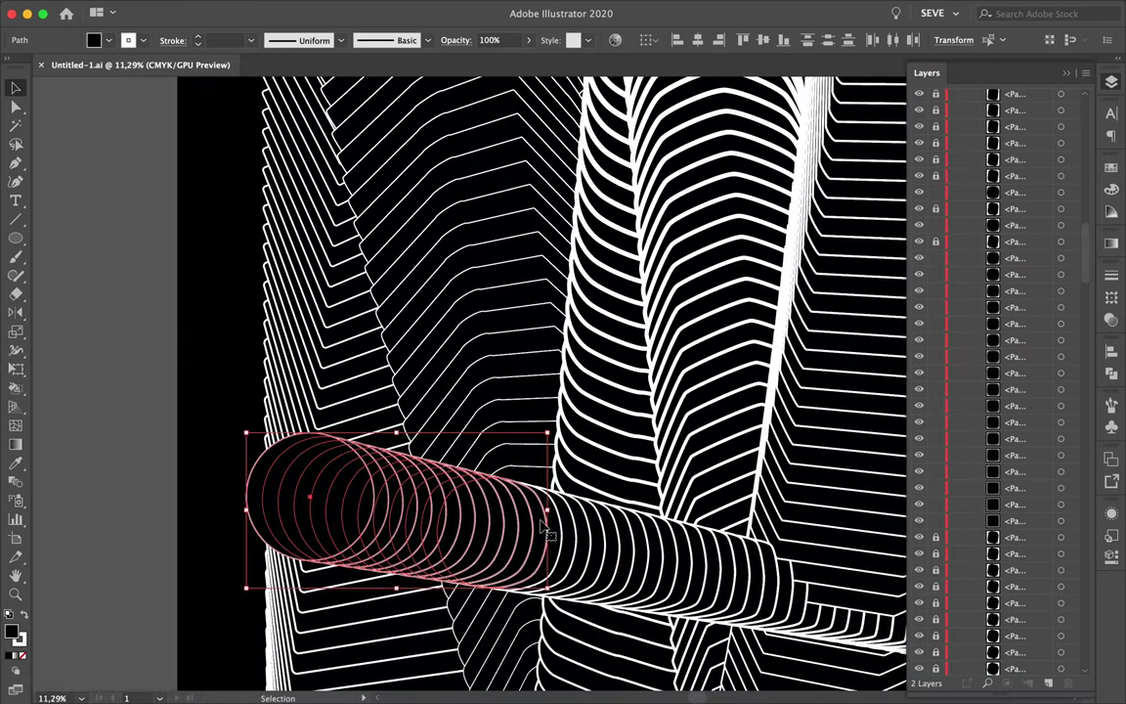
pyautogui.hotkey('ctrl', 'shift', 'a')
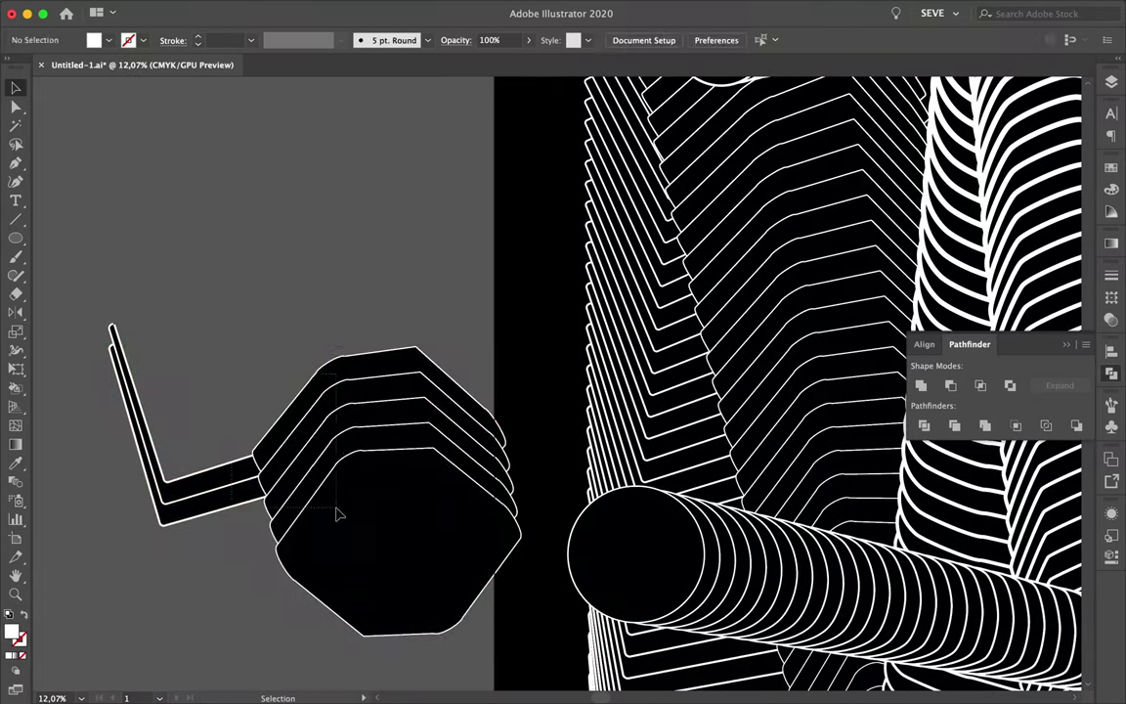
# - Merge the octagon outlines, delete the white octagon, and move the L shape onto the column
pyautogui.click(921, 386)
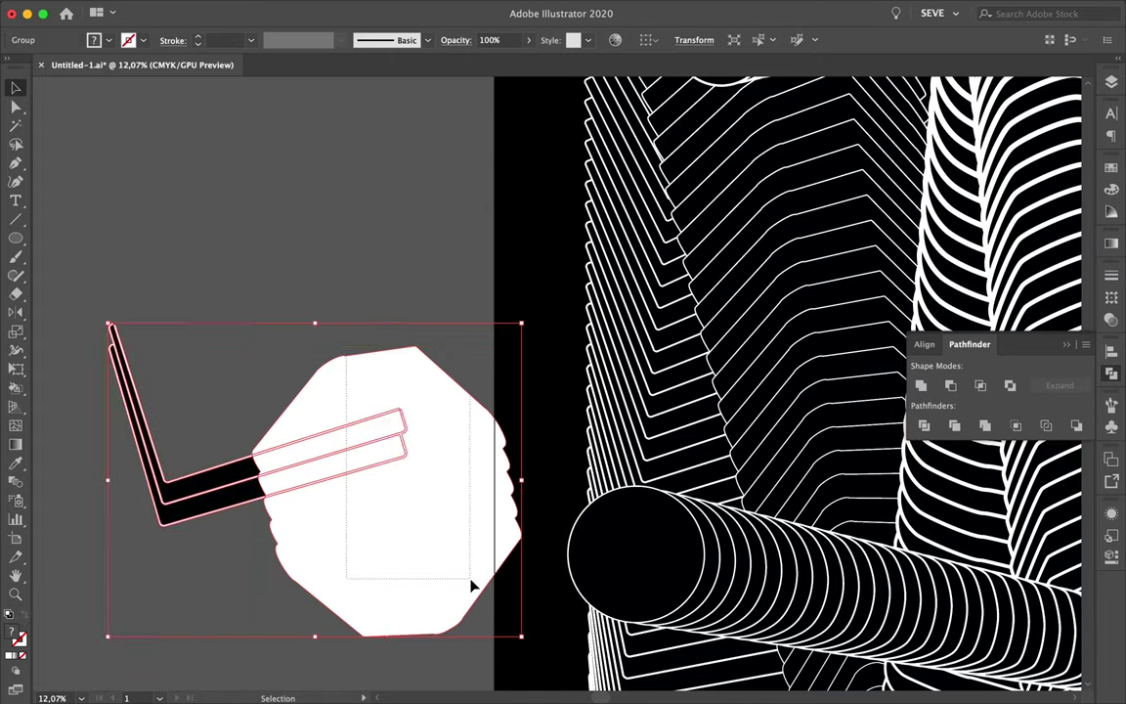
pyautogui.press('Delete')
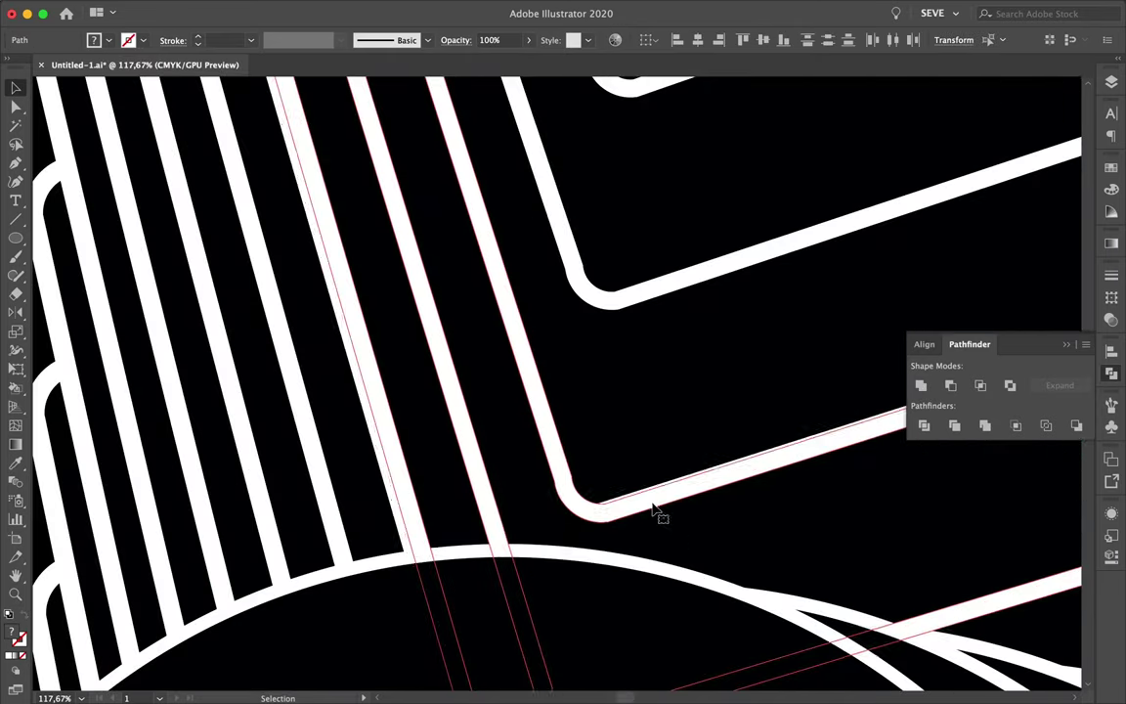
pyautogui.moveTo(692, 467); pyautogui.dragTo(632, 518)
pyautogui.rightClick(633, 518)
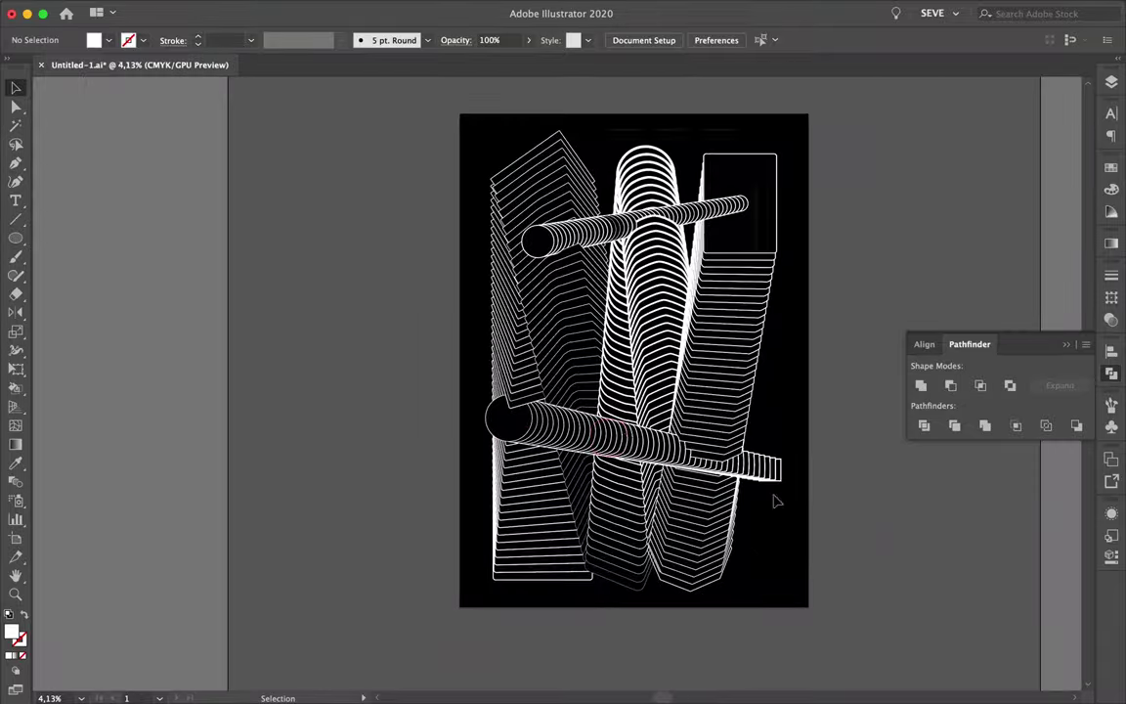
# - Expand all the blends into ordinary editable paths
pyautogui.hotkey('ctrl', 'a')
pyautogui.click(626, 451)
pyautogui.hotkey('ctrl', 'a')
pyautogui.scroll(-2, 518, 555)
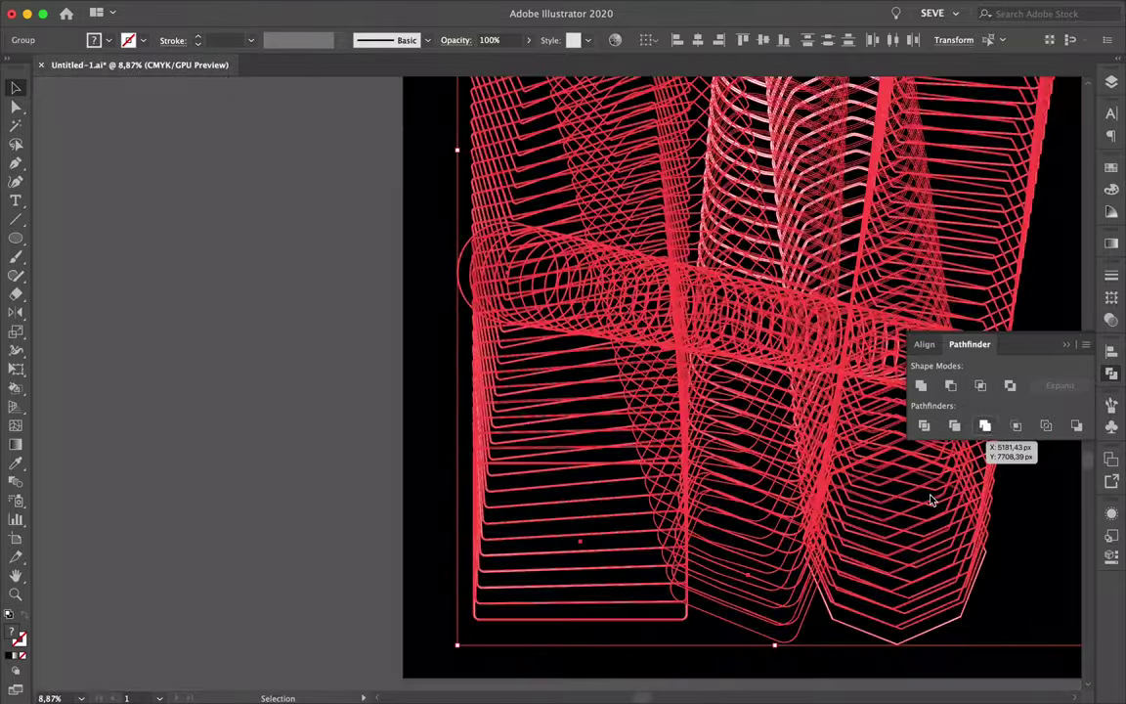
pyautogui.scroll(-3, 518, 555)
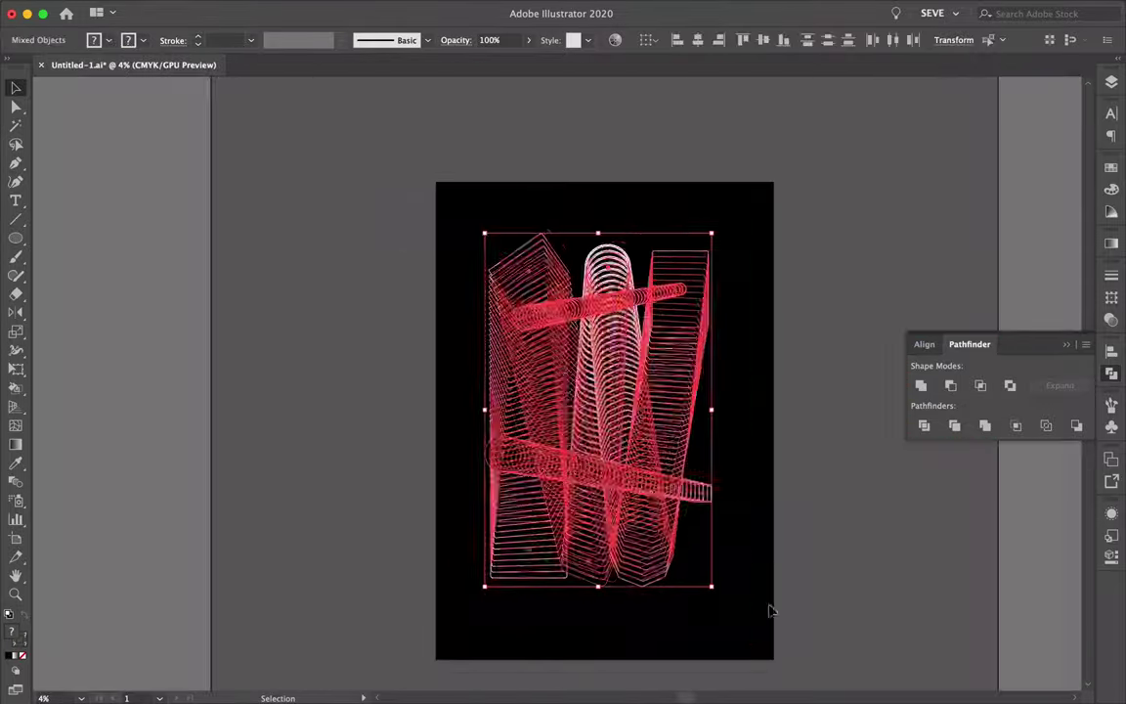
pyautogui.click(769, 611)
# - Select one chevron line in the left column
pyautogui.scroll(3, 811, 294)
pyautogui.scroll(-1, 811, 294)
pyautogui.scroll(3, 577, 291)
pyautogui.click(577, 291)
pyautogui.scroll(-1, 596, 263)
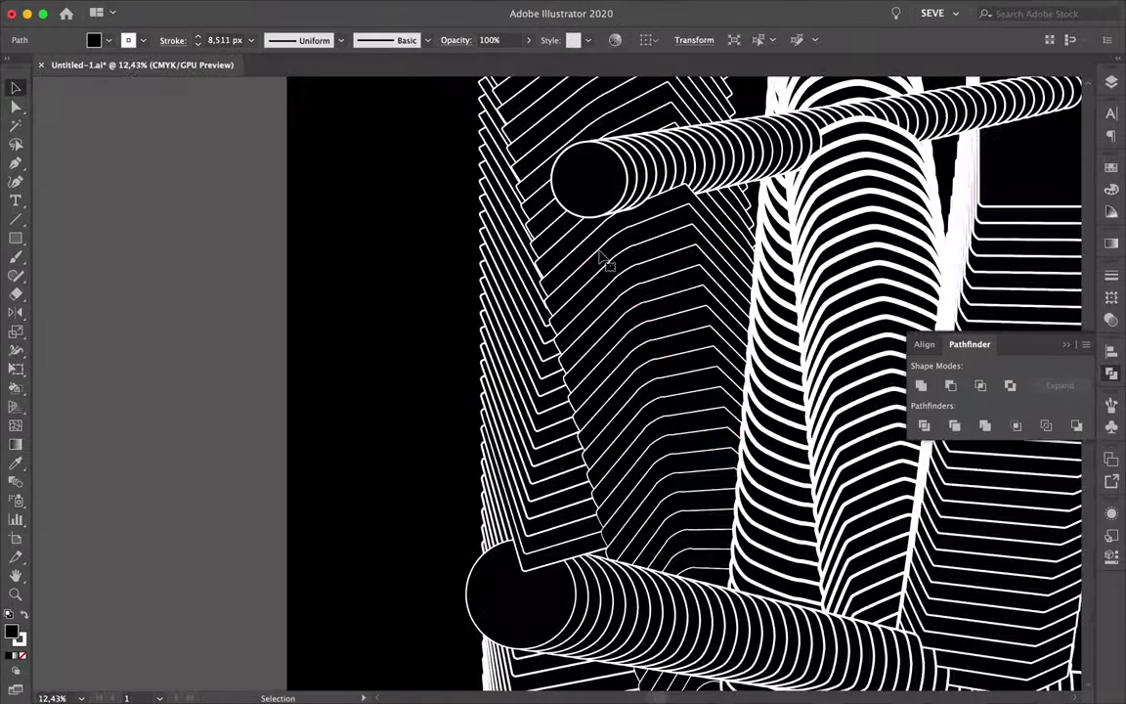
pyautogui.scroll(-1, 601, 190)
pyautogui.scroll(2, 603, 271)
pyautogui.scroll(-2, 657, 268)
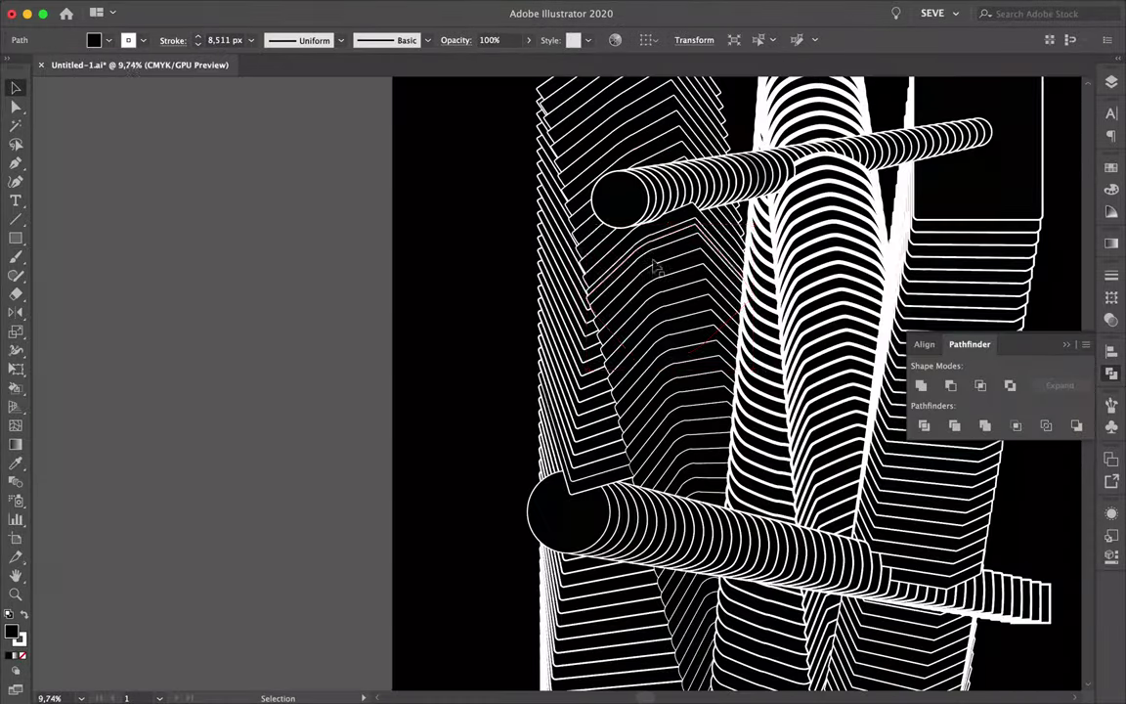
# - Fill the selected chevron line with a white-to-grey gradient
pyautogui.click(1111, 242)
pyautogui.click(921, 262)
pyautogui.doubleClick(18, 637)
pyautogui.press('Escape')
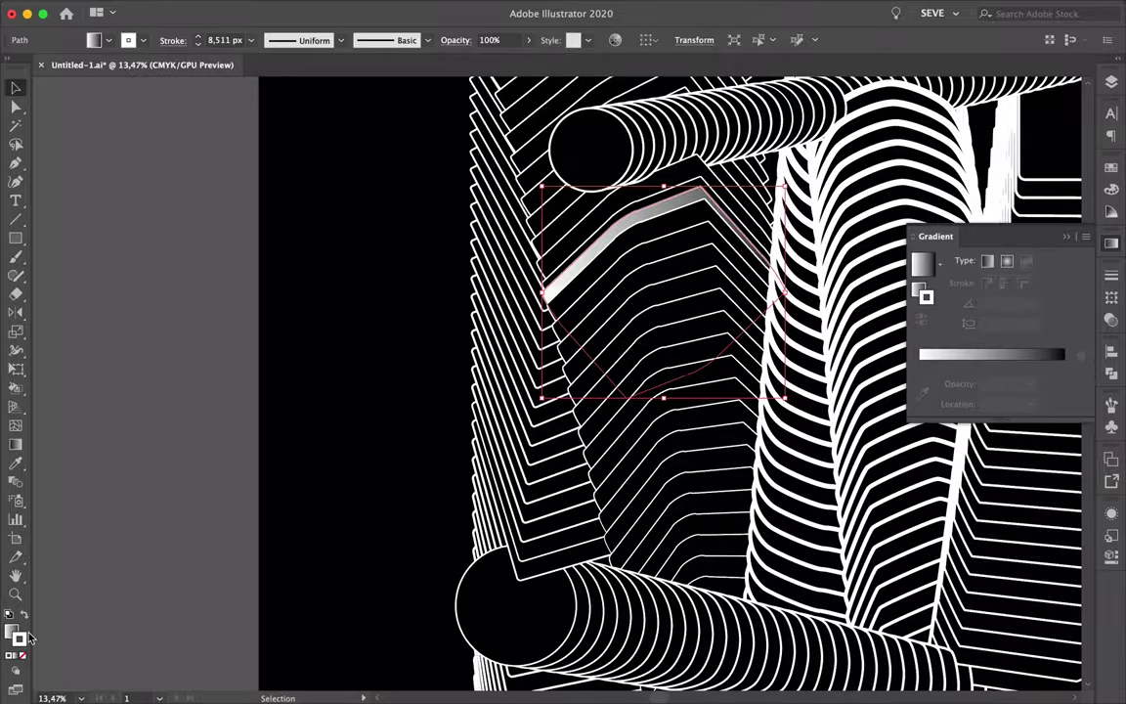
pyautogui.hotkey('ctrl', 'shift', 'a')
pyautogui.scroll(1, 689, 264)
pyautogui.scroll(-1, 690, 264)
pyautogui.scroll(2, 690, 267)
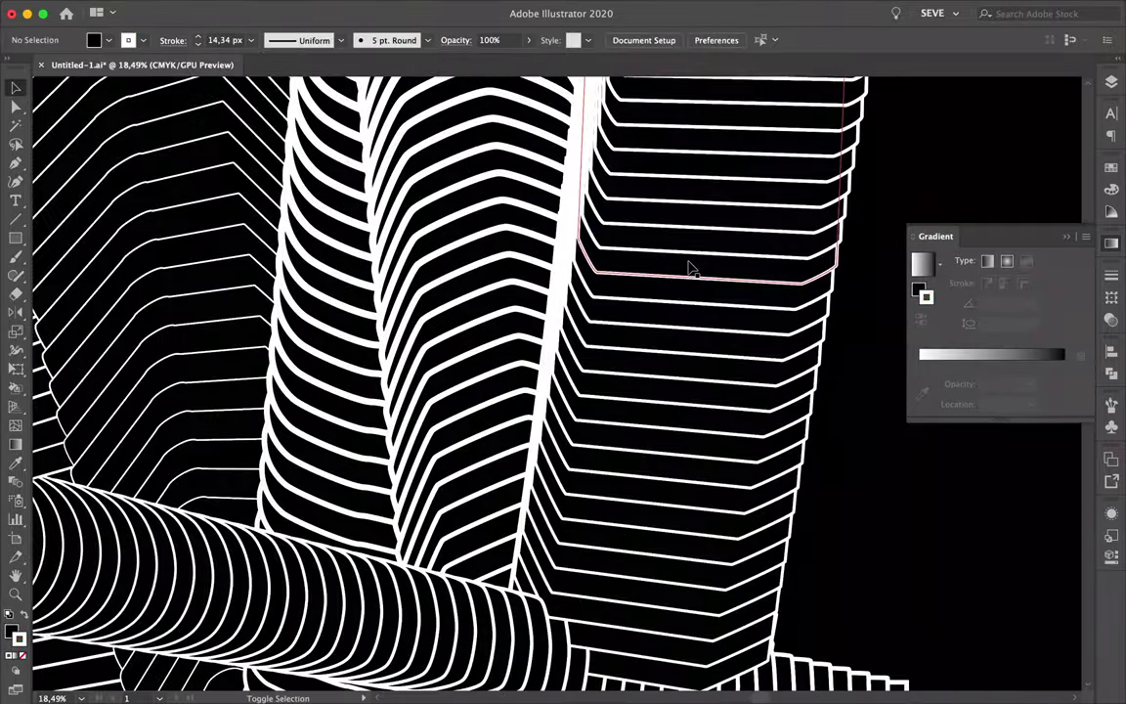
pyautogui.scroll(-3, 690, 268)
pyautogui.scroll(1, 784, 232)
pyautogui.scroll(3, 719, 280)
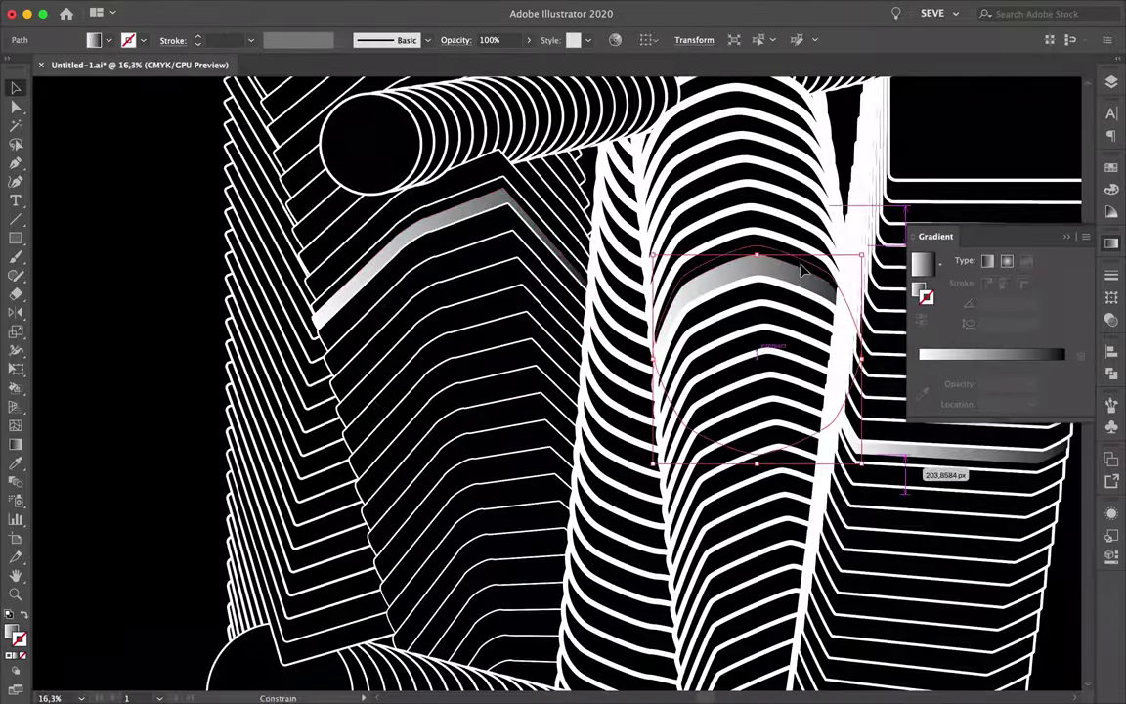
pyautogui.scroll(-3, 802, 271)
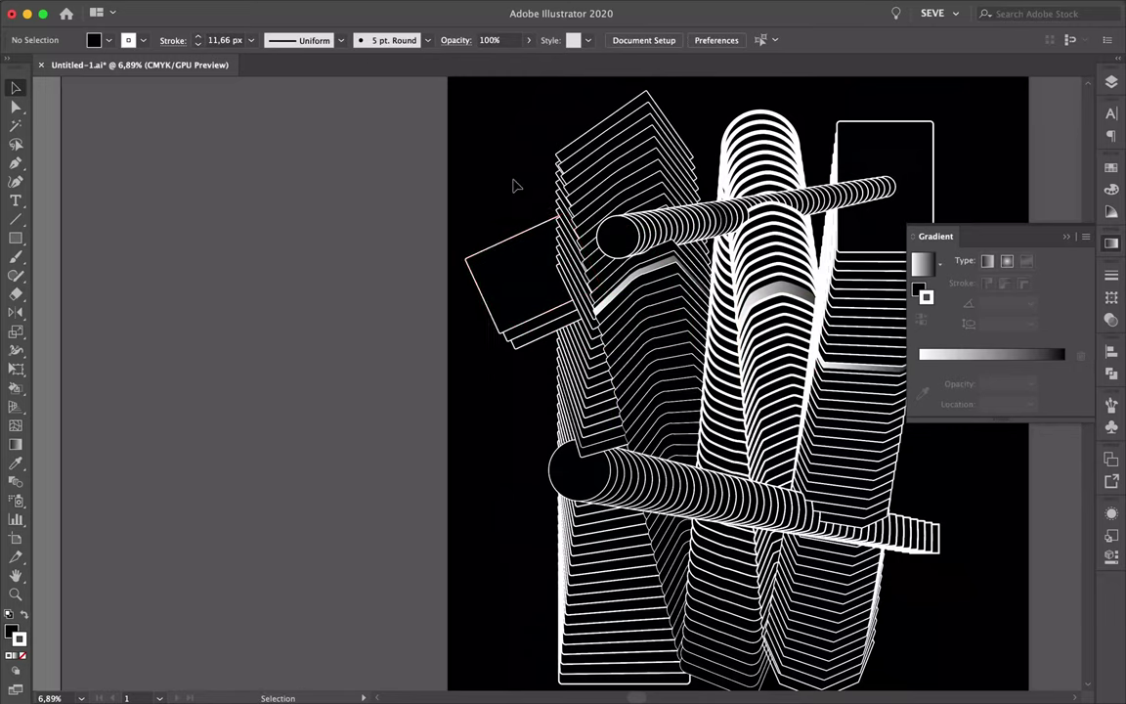
pyautogui.scroll(2, 530, 271)
# - Alt-drag a copy of a right-column path sideways
pyautogui.click(1111, 84)
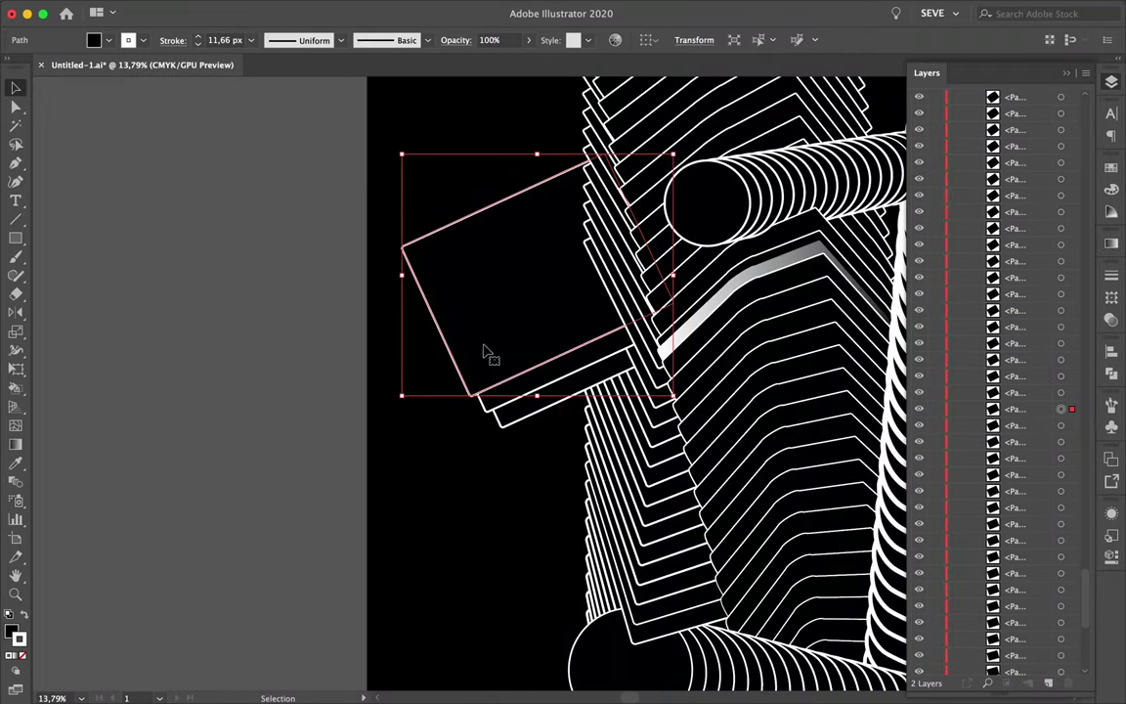
pyautogui.click(515, 549)
pyautogui.scroll(1, 544, 427)
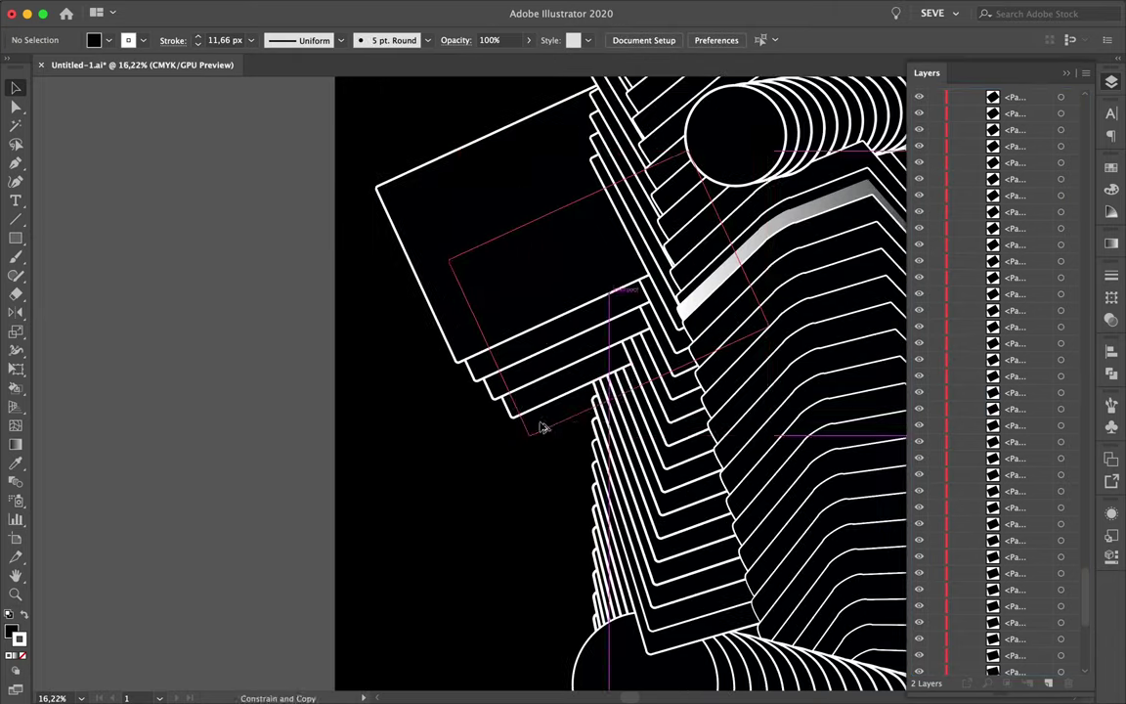
pyautogui.scroll(-3, 611, 557)
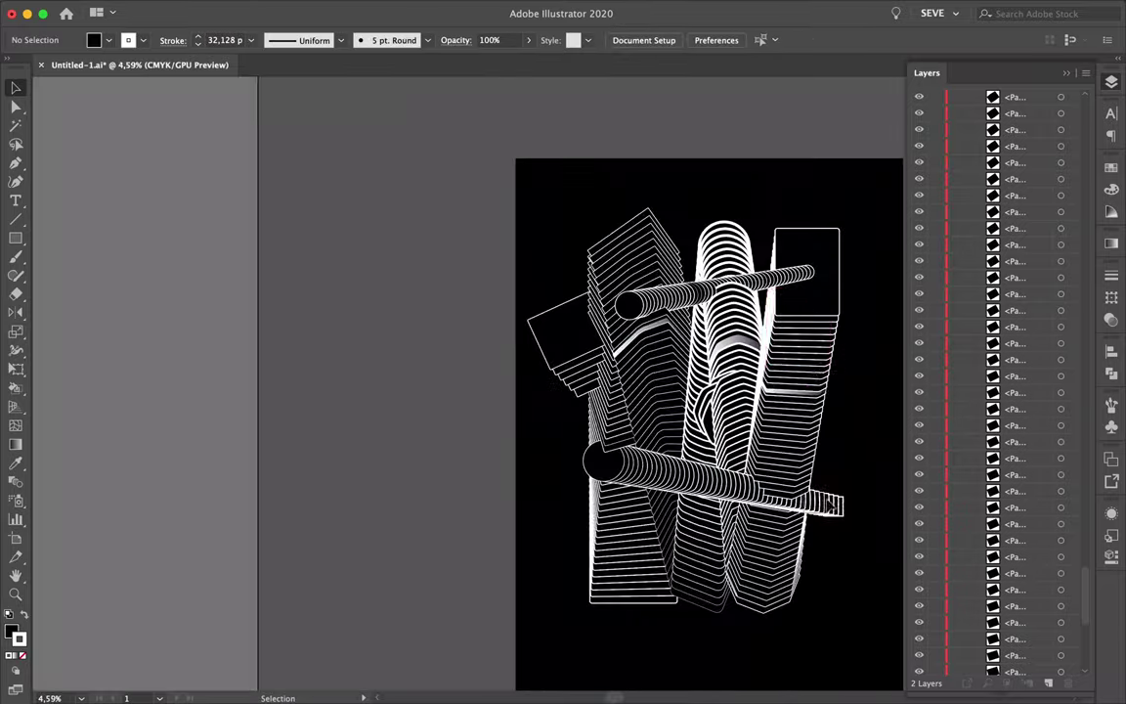
pyautogui.moveTo(535, 473); pyautogui.dragTo(697, 412)
# - Add copies of the right-column outline to form a protruding stepped outline
pyautogui.moveTo(754, 386); pyautogui.dragTo(763, 383)
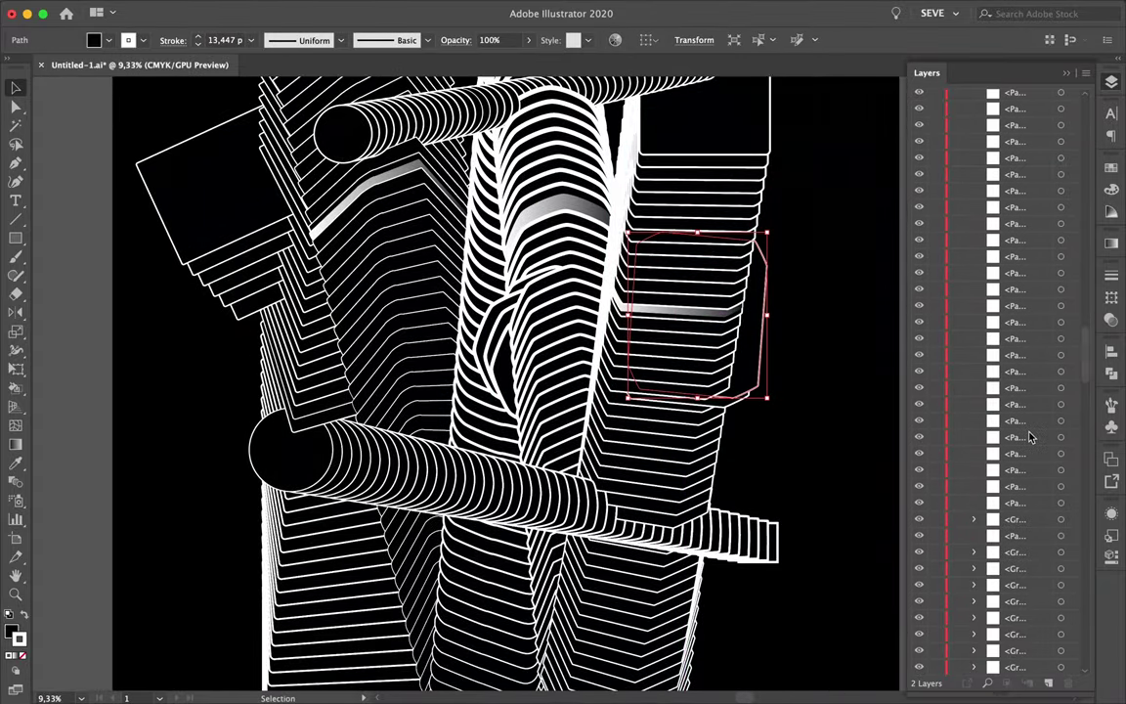
pyautogui.scroll(4, 745, 377)
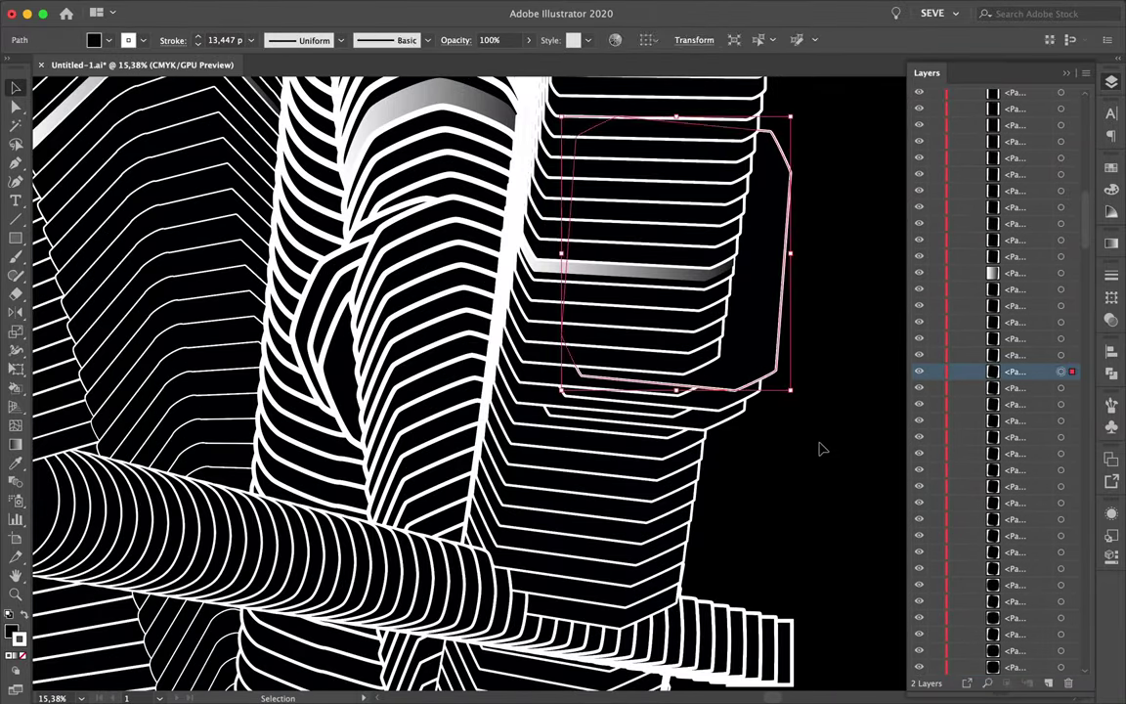
pyautogui.moveTo(771, 326); pyautogui.dragTo(787, 409)
pyautogui.scroll(-3, 871, 427)
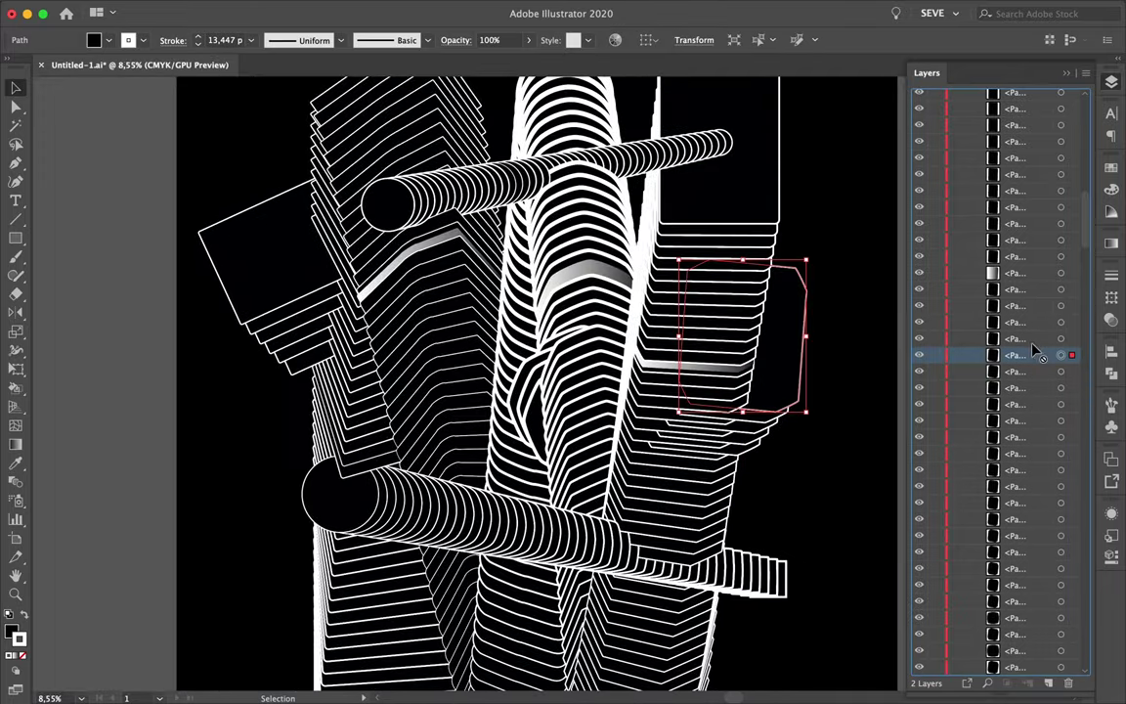
pyautogui.scroll(3, 766, 377)
# - Select the top arch outline and lower its stroke weight to 40 px
pyautogui.click(837, 445)
pyautogui.scroll(-3, 836, 444)
pyautogui.scroll(-2, 836, 445)
pyautogui.scroll(3, 463, 439)
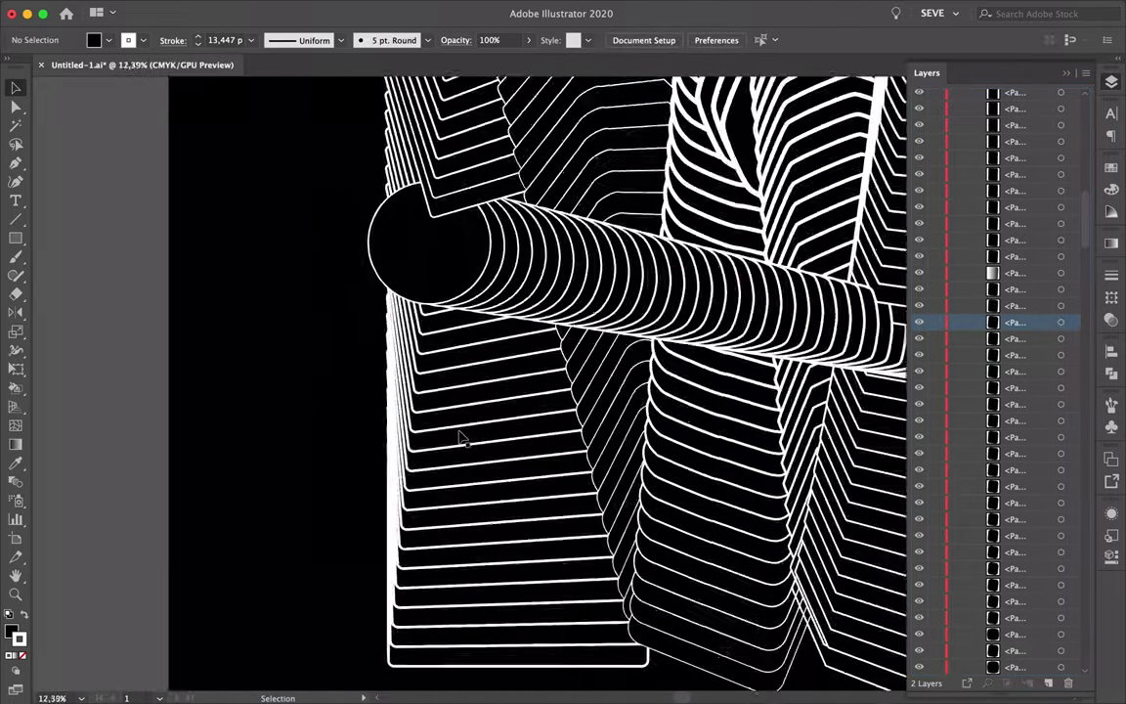
pyautogui.scroll(2, 464, 439)
pyautogui.click(471, 447)
pyautogui.scroll(-5, 465, 441)
pyautogui.click(662, 295)
pyautogui.scroll(4, 662, 295)
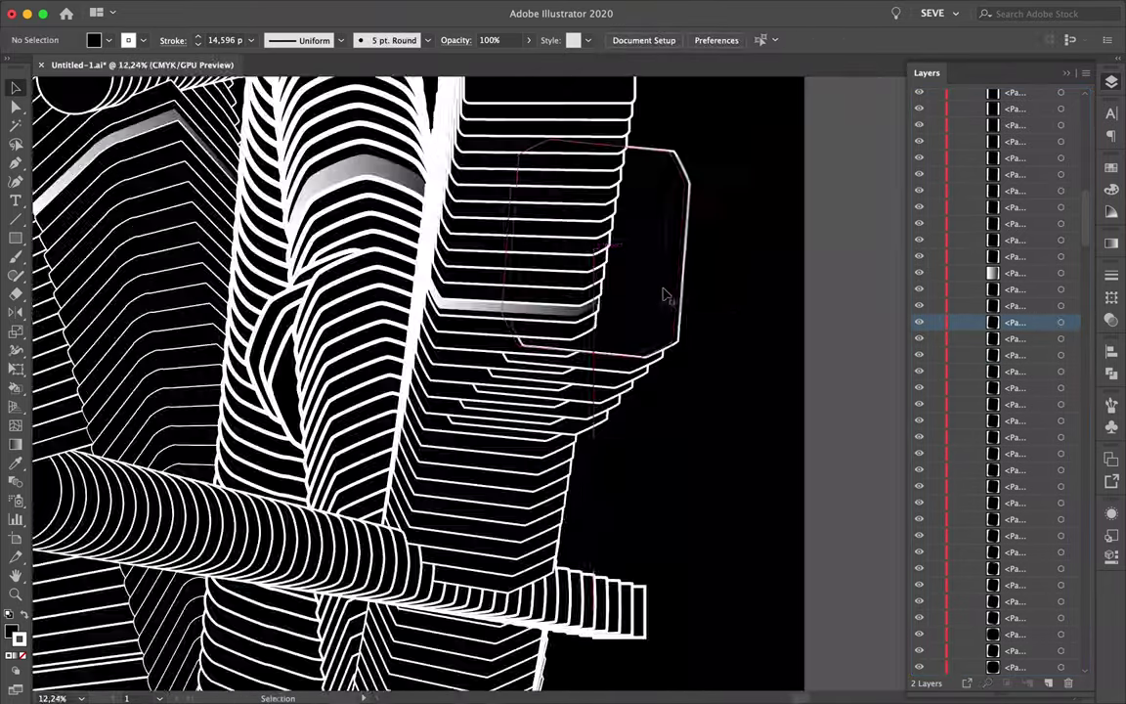
pyautogui.click(653, 295)
pyautogui.scroll(-4, 654, 295)
pyautogui.click(723, 294)
pyautogui.scroll(3, 723, 294)
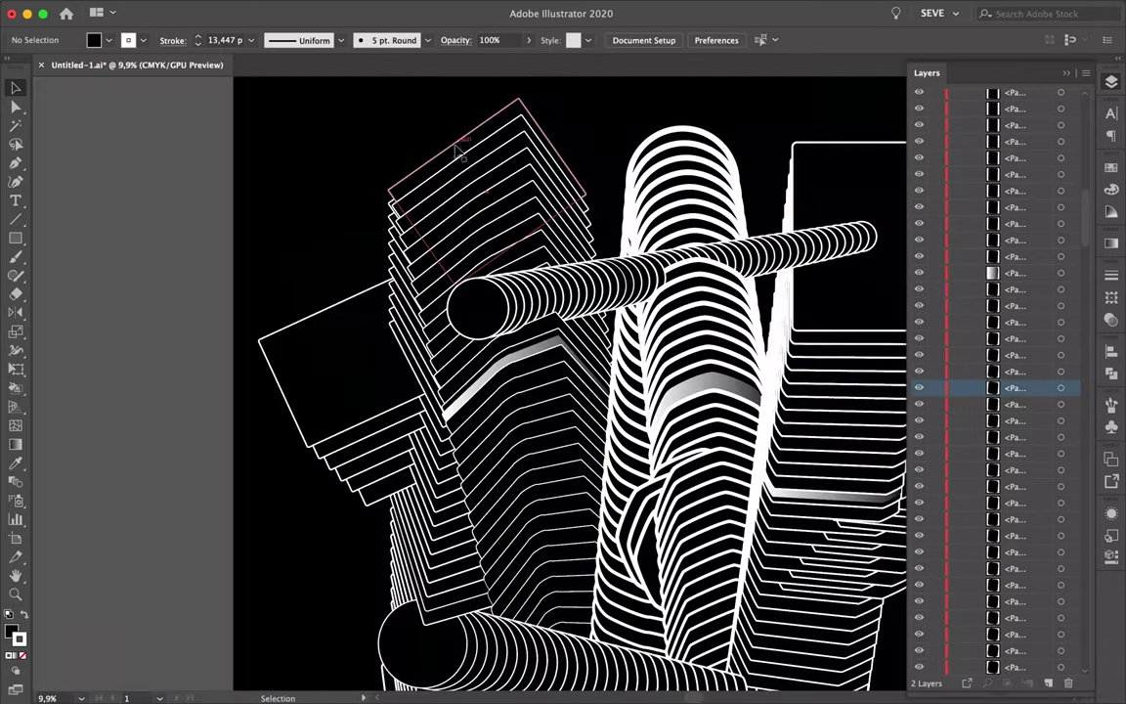
pyautogui.scroll(-2, 648, 147)
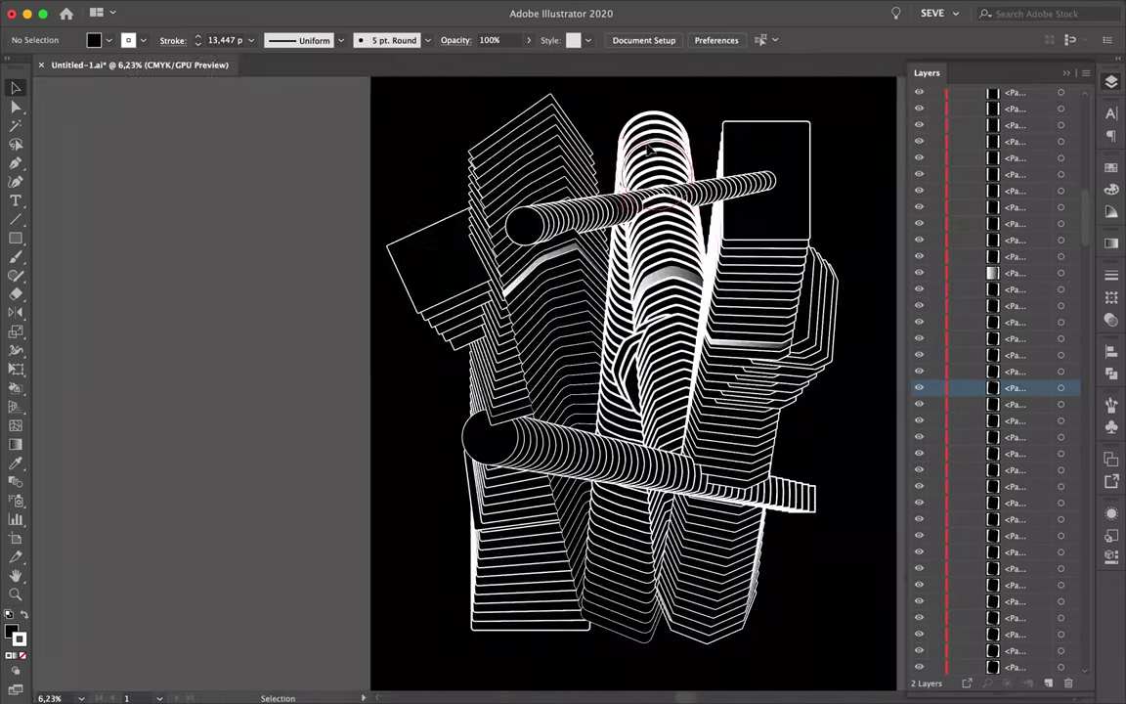
pyautogui.click(198, 44)
# - Set the lower middle-column arch outlines' stroke weights to 33.83 and 30.426 px
pyautogui.scroll(3, 630, 178)
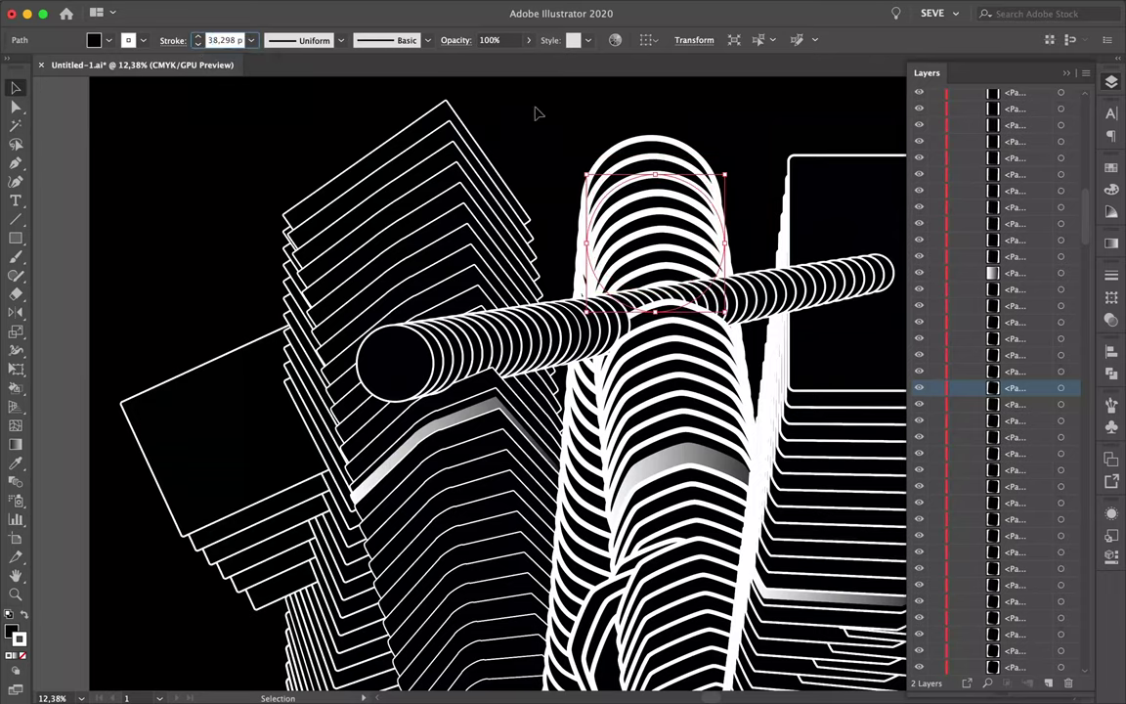
pyautogui.scroll(5, 726, 185)
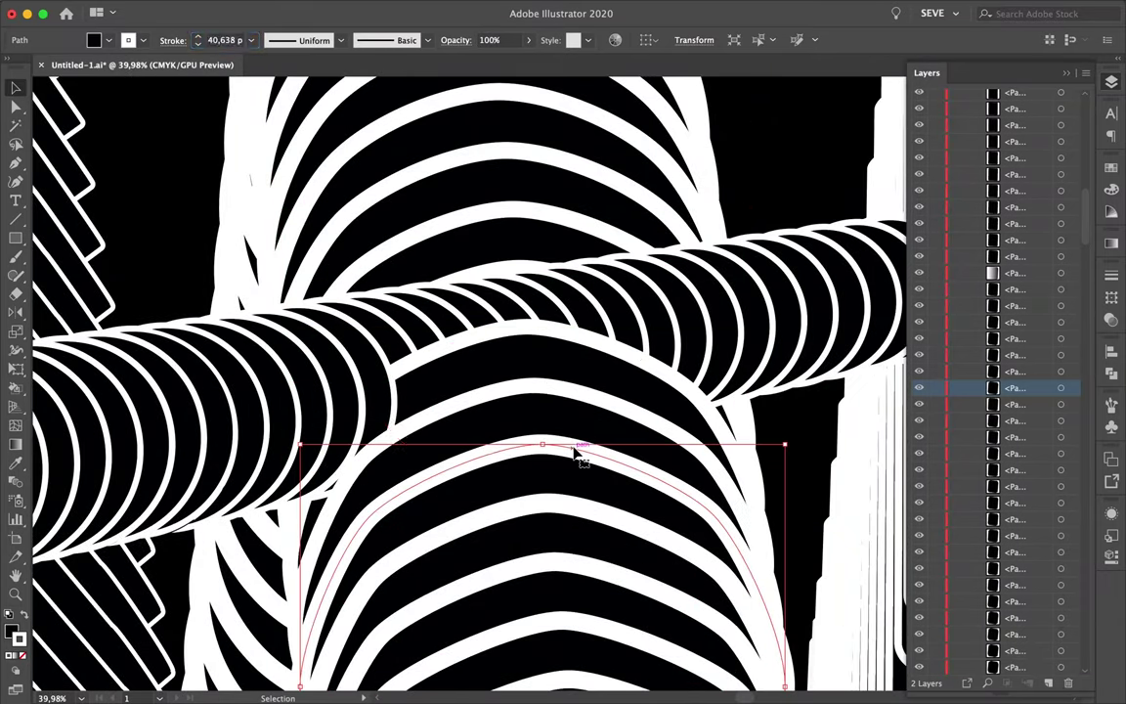
pyautogui.click(497, 462)
pyautogui.click(486, 642)
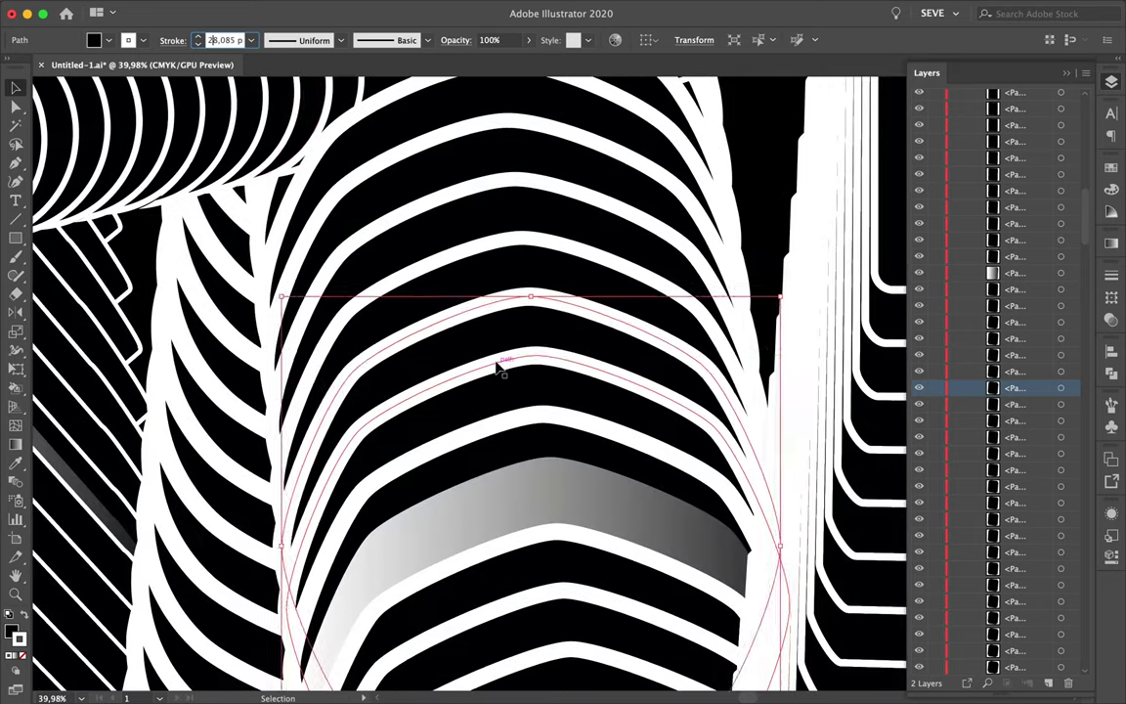
pyautogui.write('33.83')
pyautogui.press('Return')
pyautogui.write('30.426')
pyautogui.press('Return')
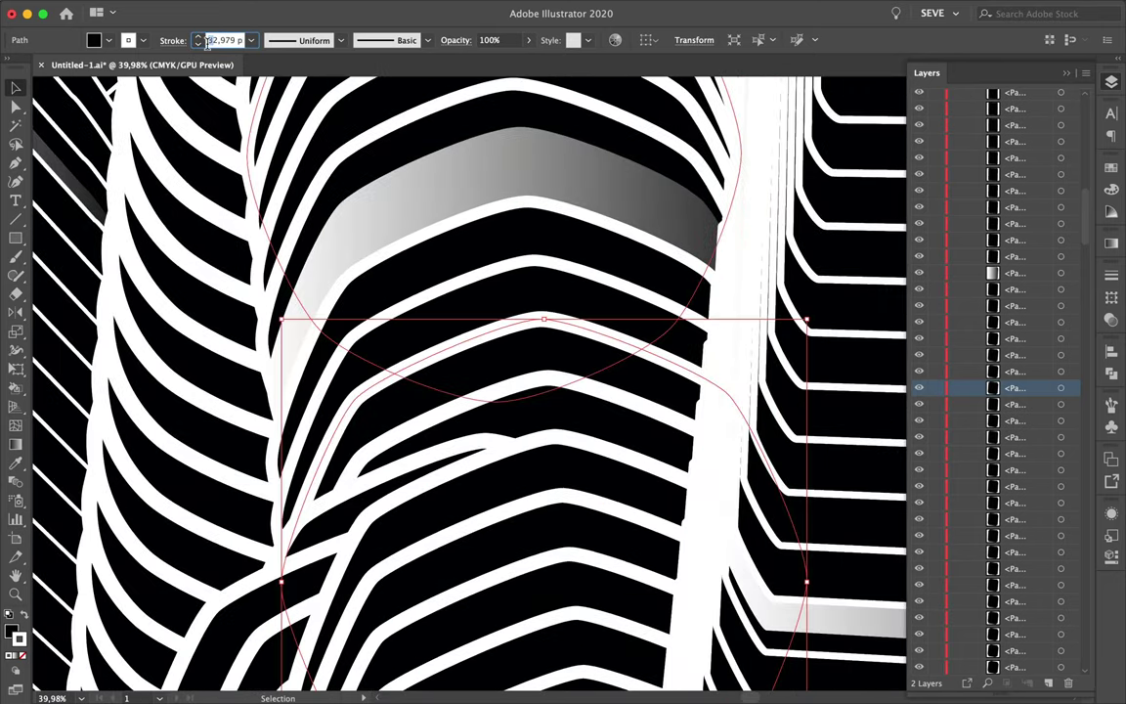
# - Fit the poster in view and select the small circle group near the lower tube
pyautogui.hotkey('ctrl', '0')
pyautogui.click(757, 203)
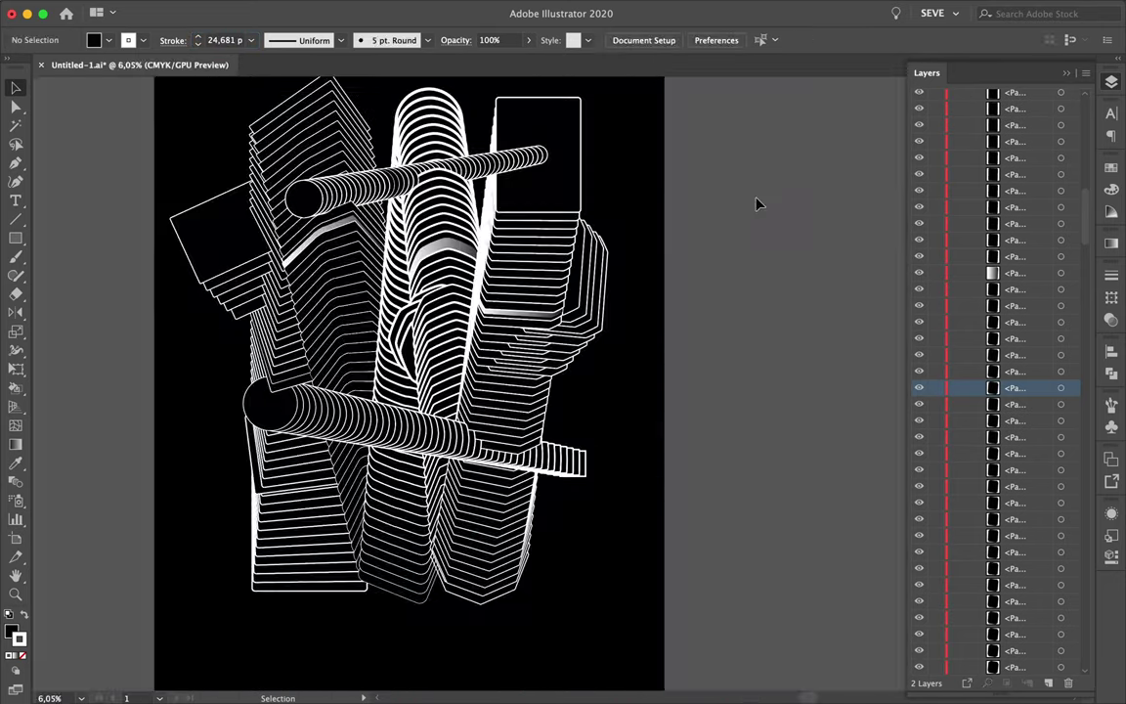
pyautogui.scroll(3, 645, 374)
pyautogui.click(541, 517)
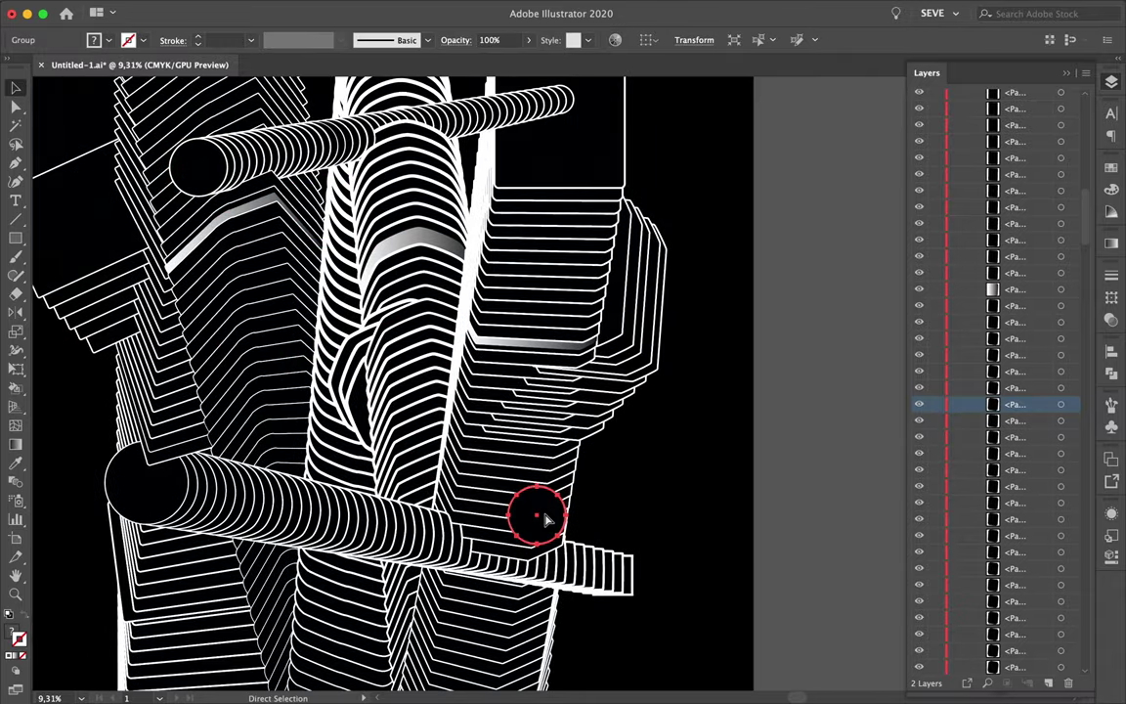
pyautogui.click(1017, 630)
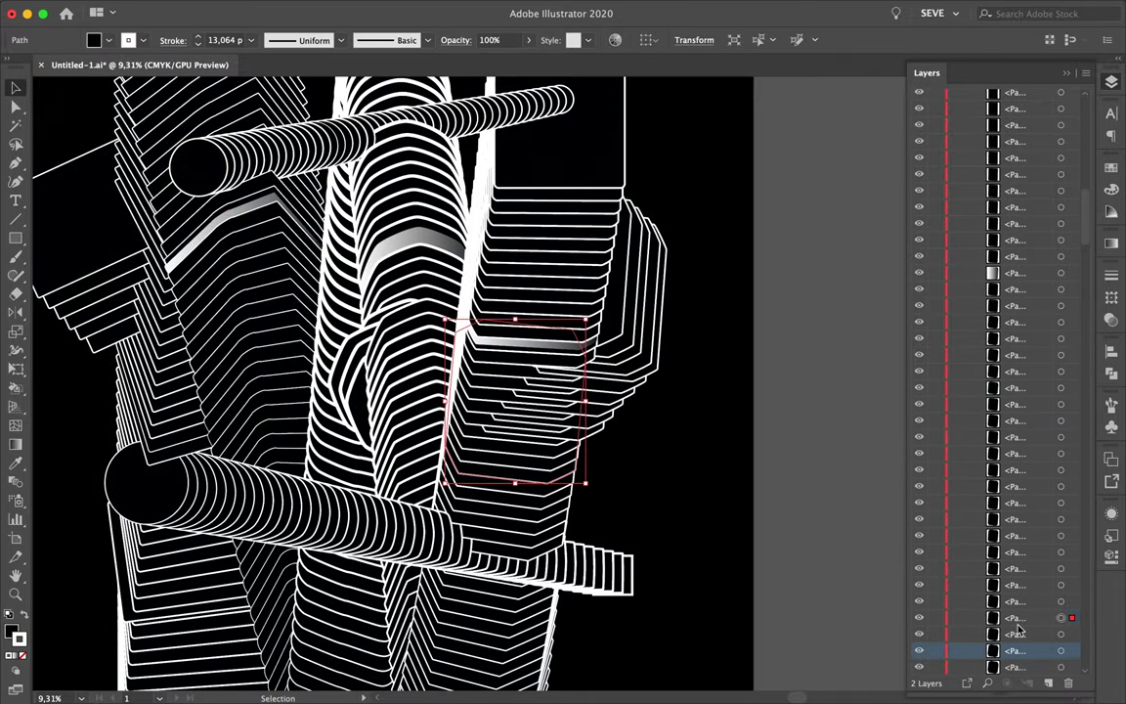
pyautogui.click(563, 506)
# - Move two circle groups down and right along the lower right column
pyautogui.scroll(-3, 949, 571)
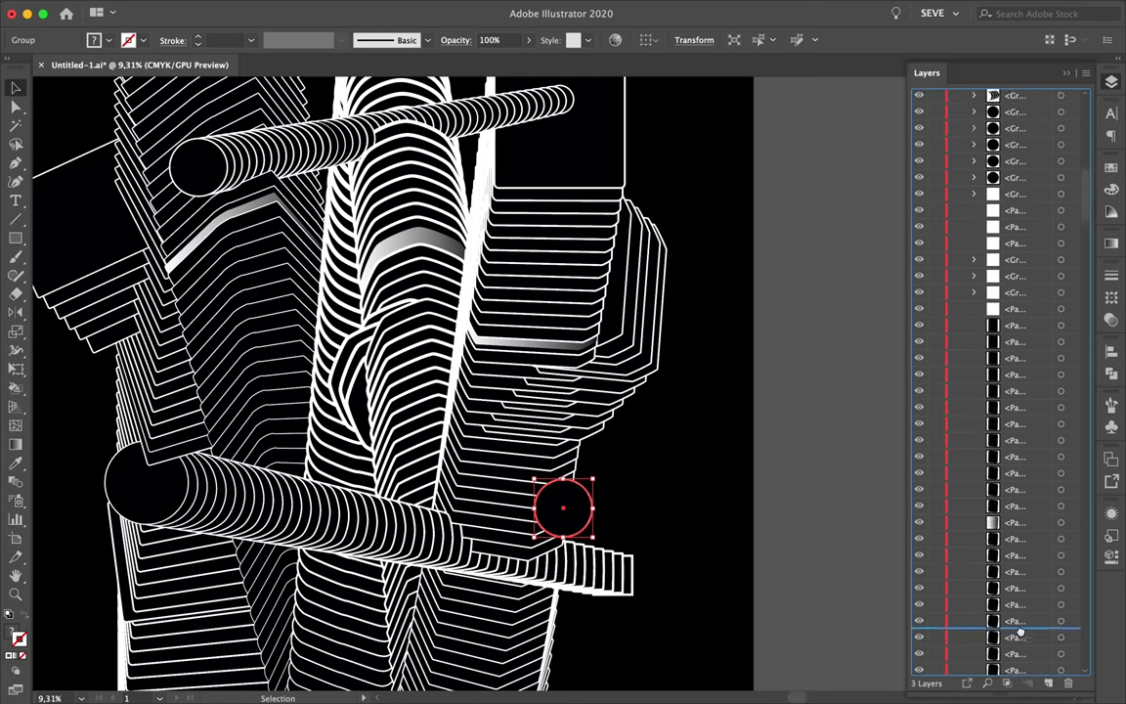
pyautogui.click(1022, 506)
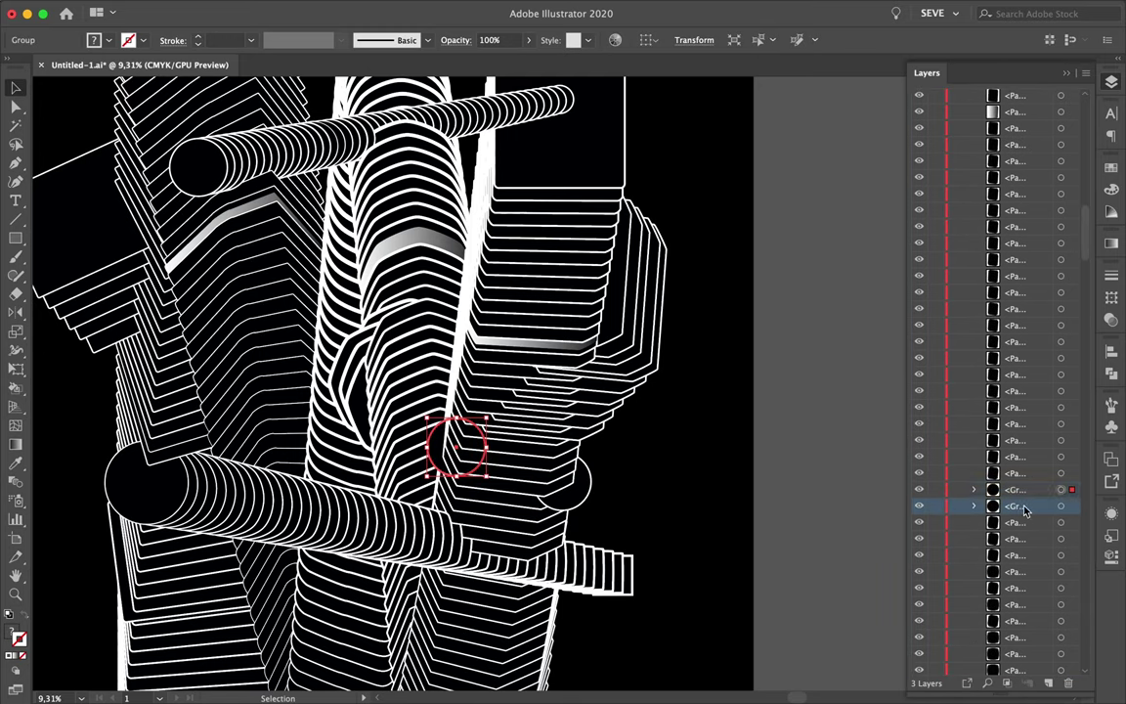
pyautogui.moveTo(469, 447); pyautogui.dragTo(488, 509)
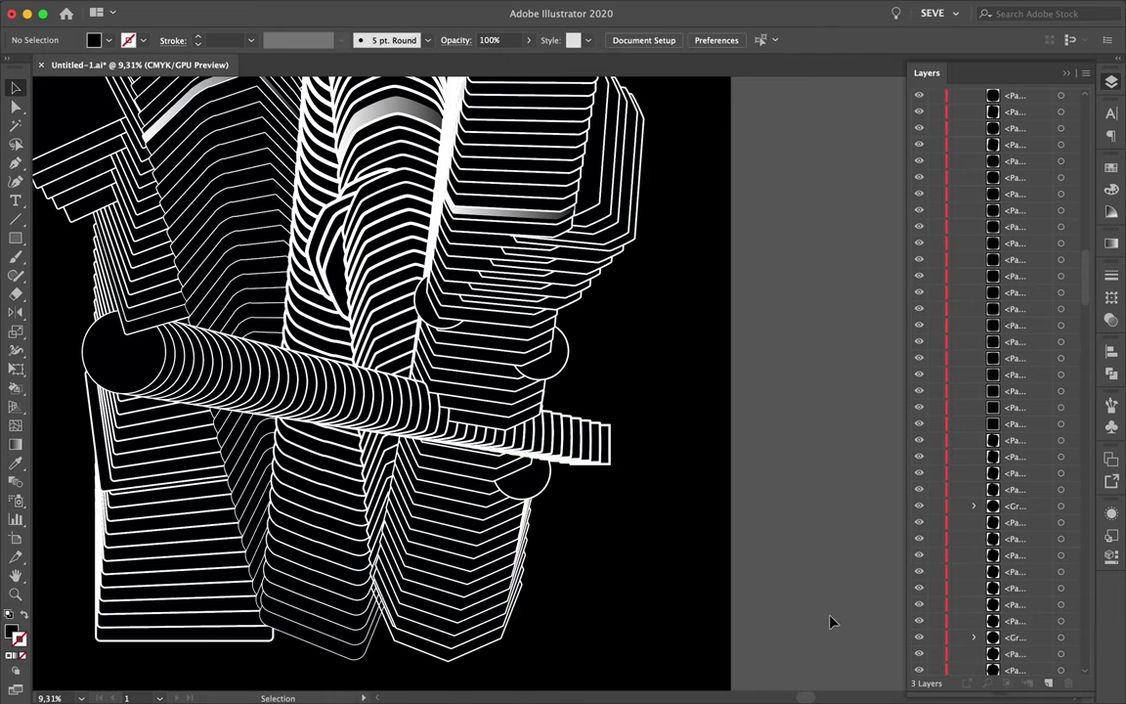
pyautogui.click(1019, 605)
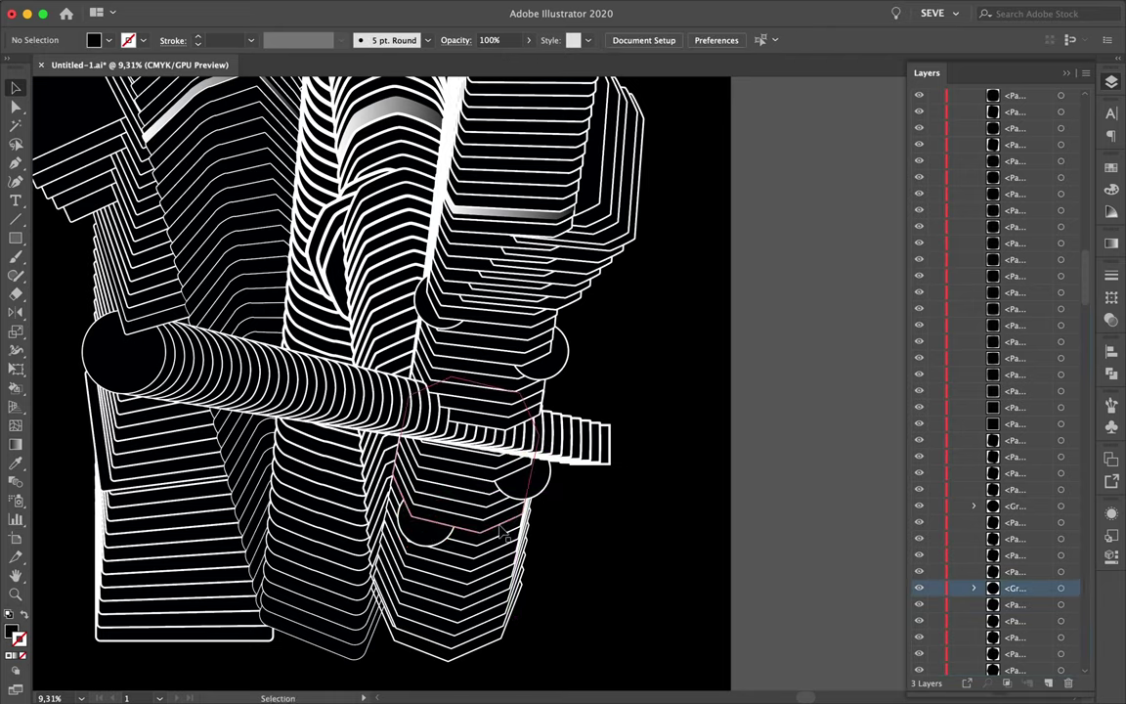
pyautogui.moveTo(443, 549); pyautogui.dragTo(479, 579)
# - Alt-drag another copy of the circle group onto the column and send it backward
pyautogui.hotkey('ctrl', '0')
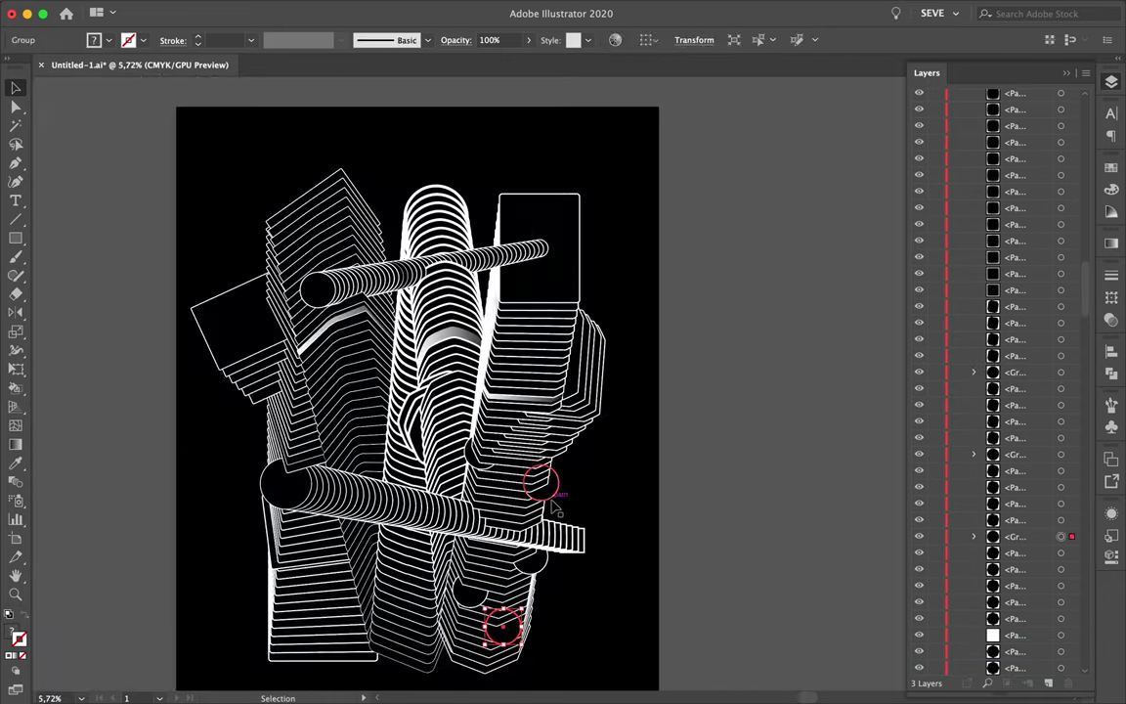
pyautogui.scroll(3, 533, 590)
pyautogui.moveTo(412, 608); pyautogui.dragTo(434, 582)
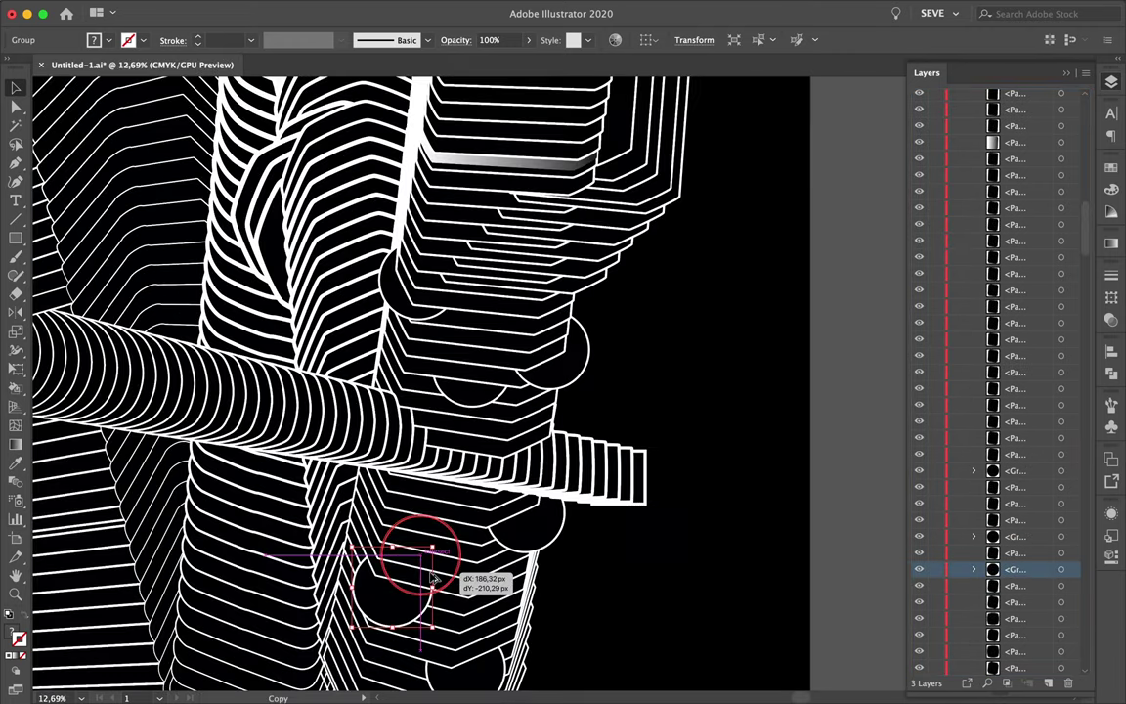
pyautogui.scroll(-4, 420, 391)
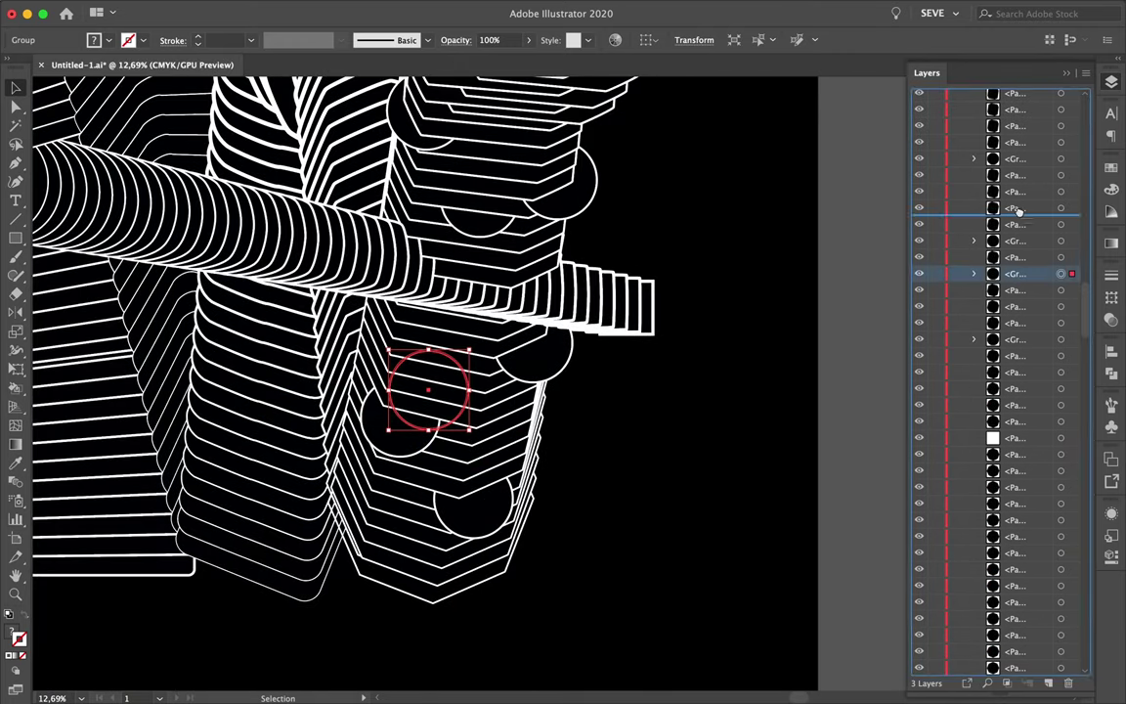
pyautogui.click(450, 433)
pyautogui.hotkey('ctrl', '[')
pyautogui.hotkey('ctrl', 'shift', 'a')
# - Shift the circles onto the column edge and restack them behind the column outlines in Layers
pyautogui.scroll(2, 450, 433)
pyautogui.scroll(-2, 441, 430)
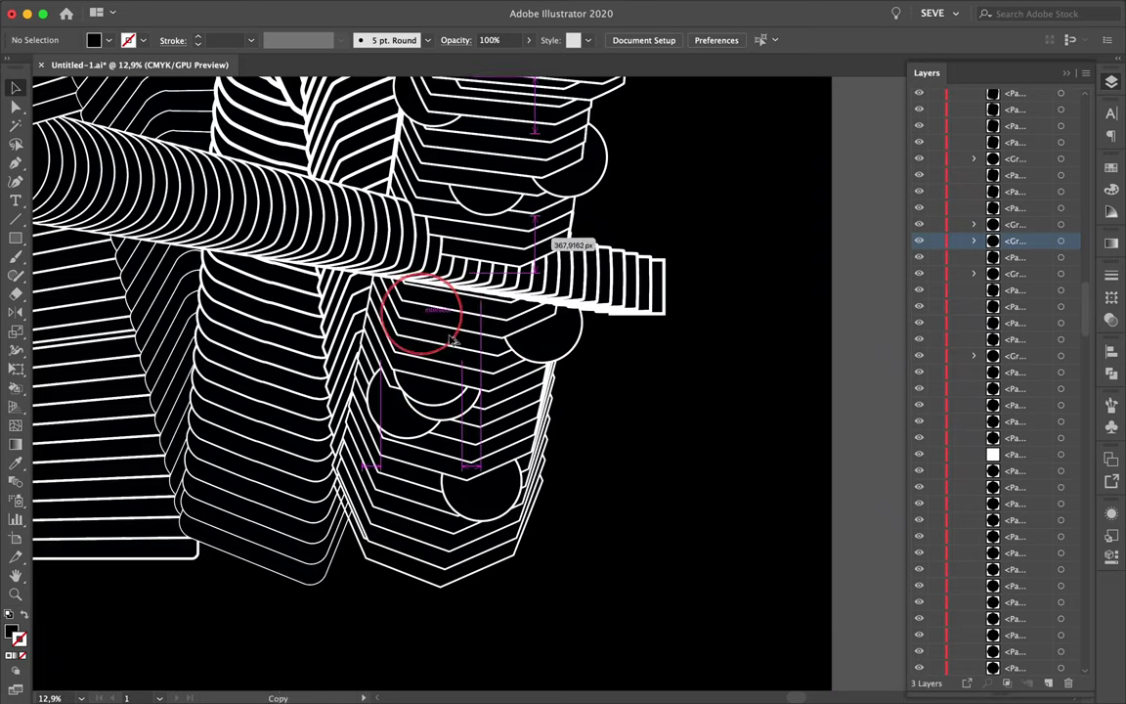
pyautogui.moveTo(453, 340); pyautogui.dragTo(455, 335)
pyautogui.moveTo(499, 504); pyautogui.dragTo(394, 519)
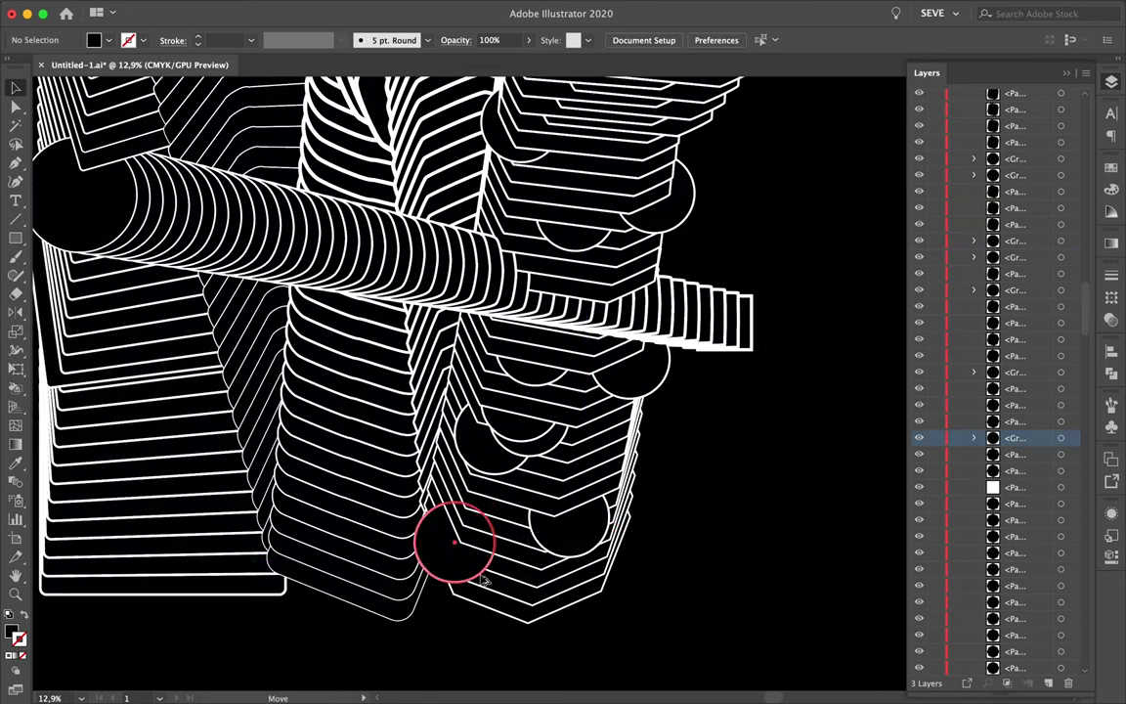
pyautogui.moveTo(1015, 463); pyautogui.dragTo(1014, 464)
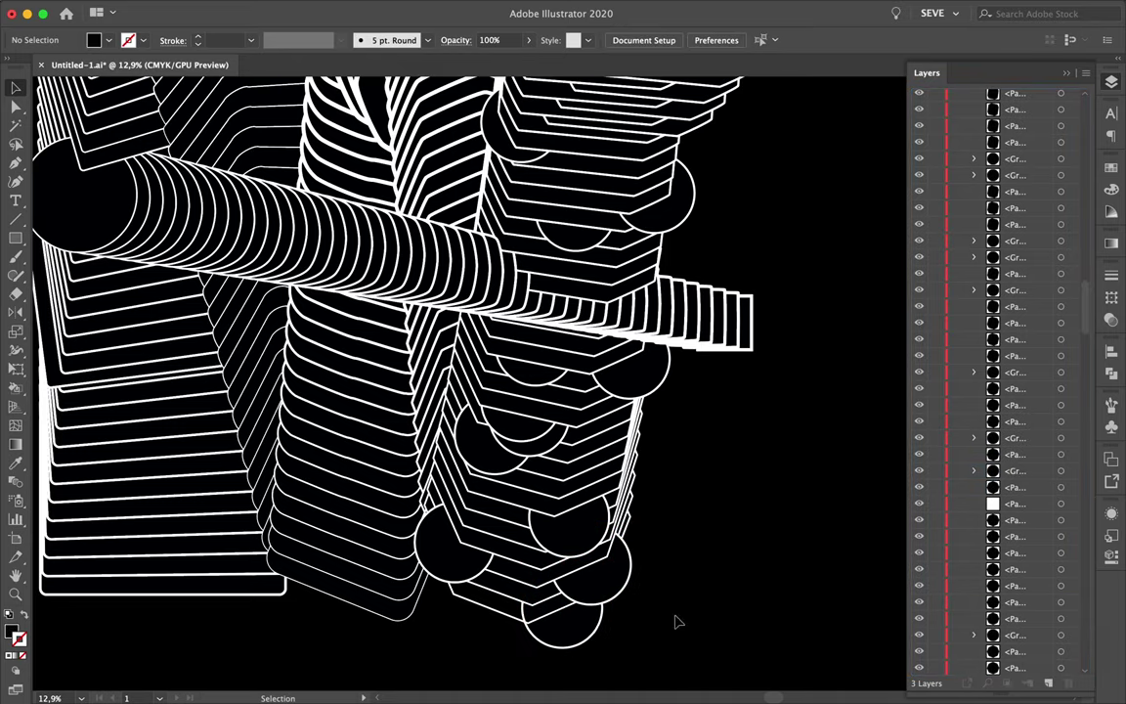
# - Select the outline path at the column bottom, then zoom back out over the poster
pyautogui.scroll(3, 679, 622)
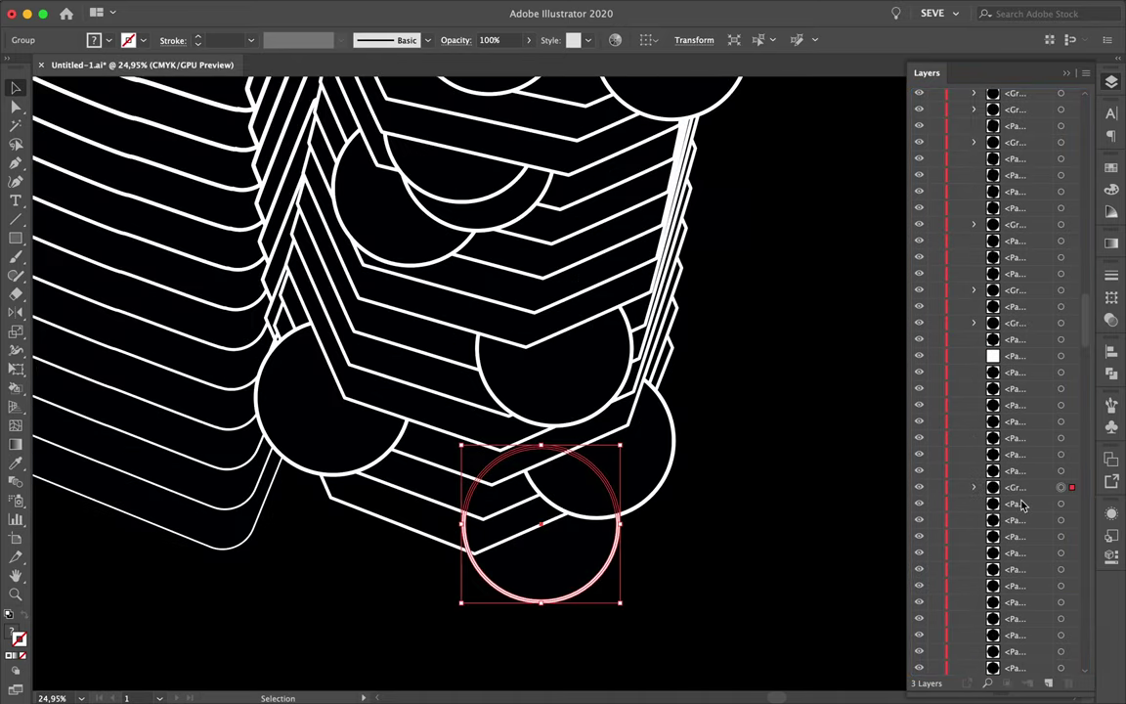
pyautogui.click(427, 517)
pyautogui.scroll(-3, 628, 573)
pyautogui.scroll(-2, 840, 594)
pyautogui.press('v')
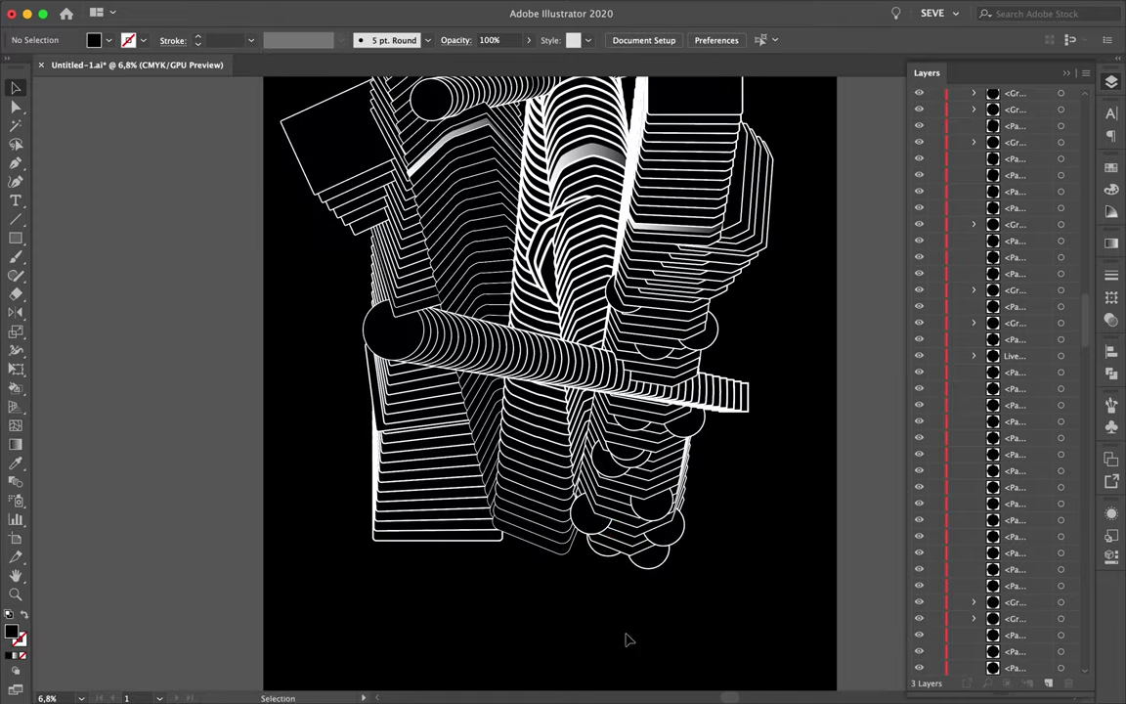
pyautogui.scroll(2, 628, 639)
pyautogui.scroll(2, 766, 332)
pyautogui.scroll(5, 766, 331)
pyautogui.scroll(-5, 807, 439)
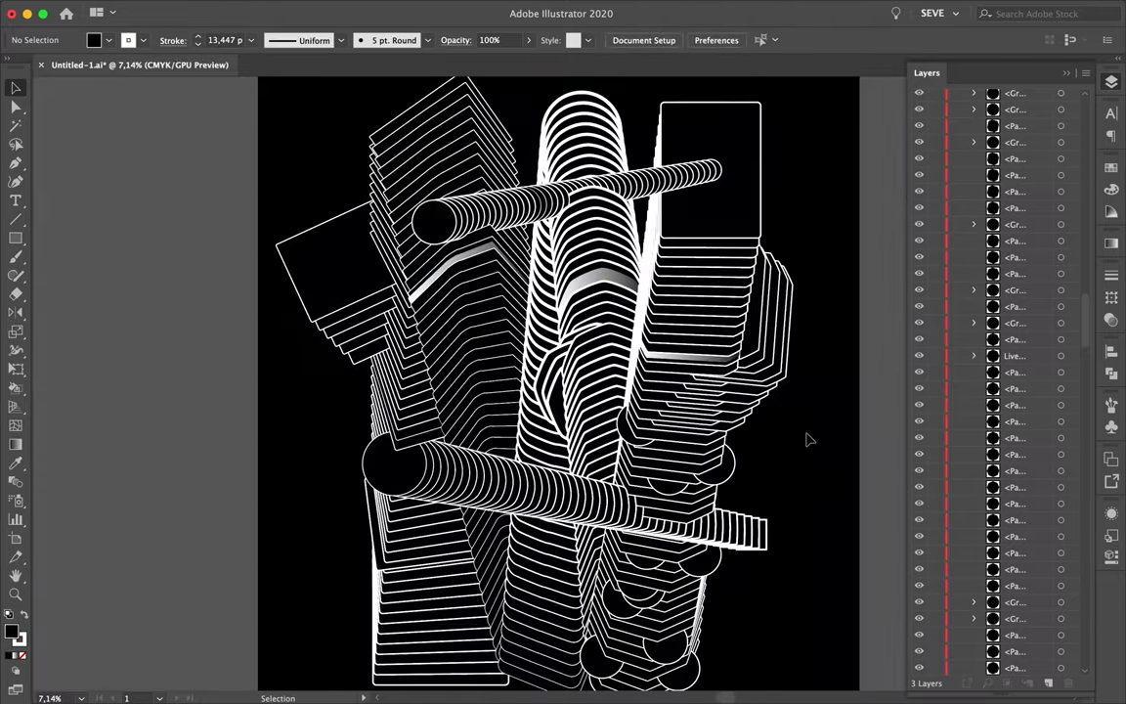
pyautogui.scroll(-3, 807, 440)
# - Draw two wavy Pen curves at the top left and blend them into many lines
pyautogui.moveTo(482, 237); pyautogui.dragTo(545, 164)
pyautogui.press('Escape')
pyautogui.click(399, 156)
pyautogui.moveTo(459, 174); pyautogui.dragTo(485, 260)
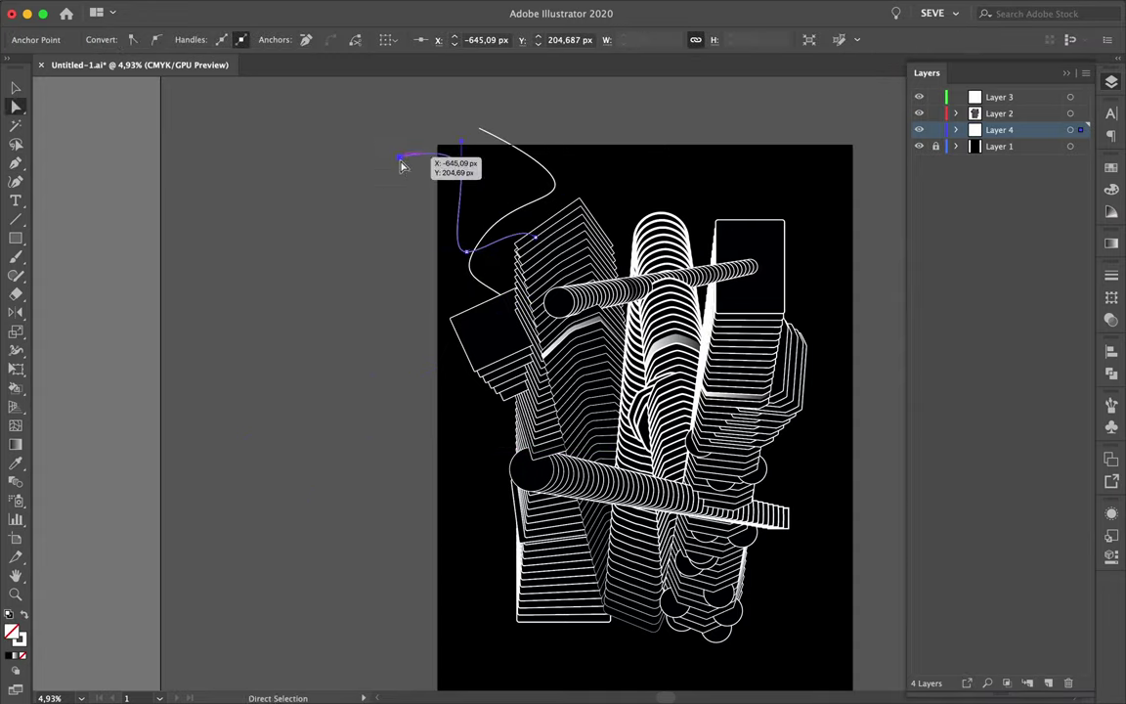
pyautogui.click(277, 39)
pyautogui.hotkey('ctrl', 'alt', 'b')
# - Thin the blend lines to 0.5 px and reshape the blend's guiding curve
pyautogui.scroll(3, 465, 154)
pyautogui.scroll(-2, 465, 154)
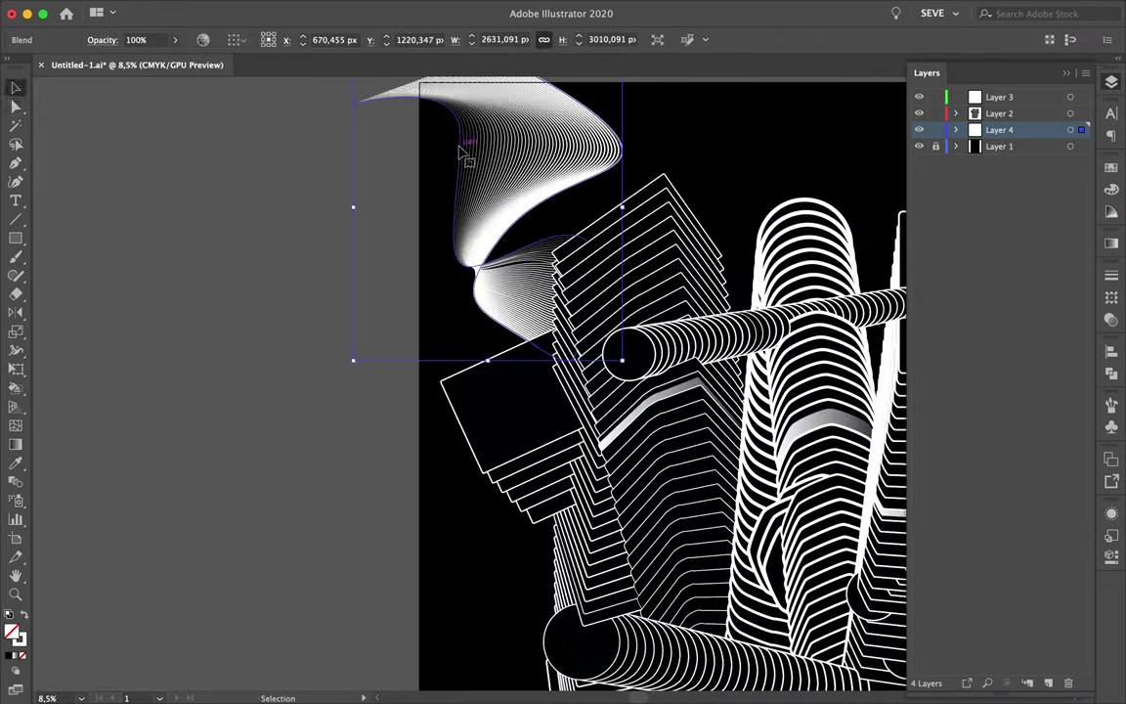
pyautogui.scroll(-2, 465, 154)
pyautogui.press('a')
pyautogui.click(1112, 276)
pyautogui.click(970, 295)
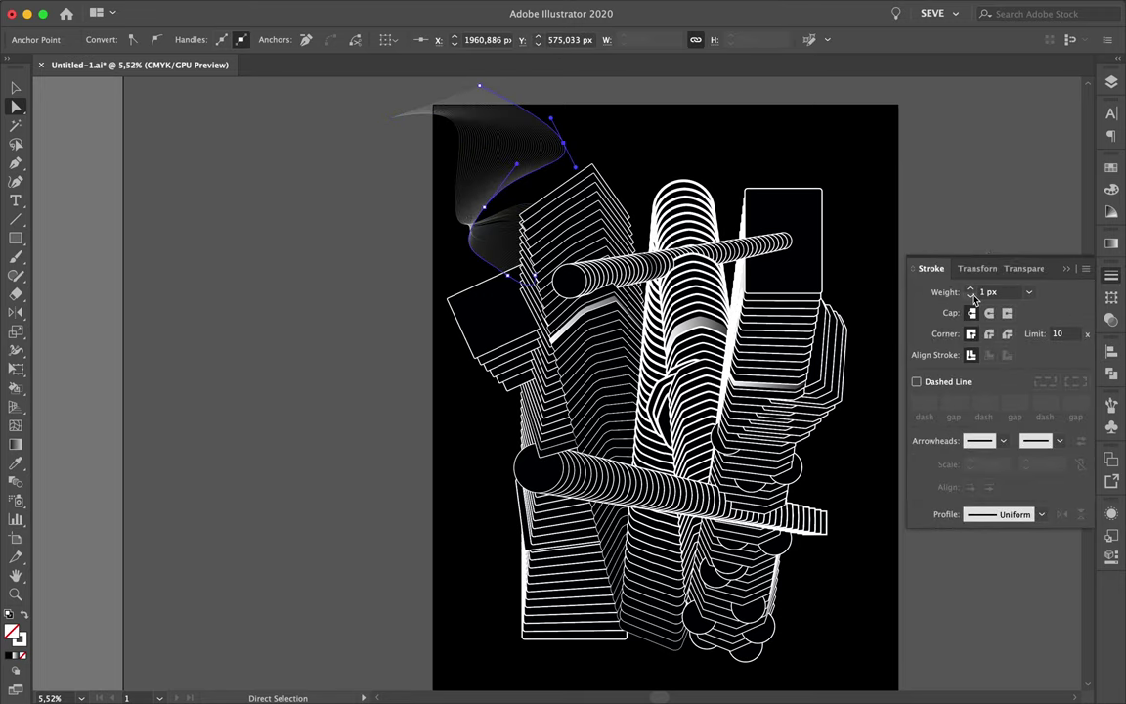
pyautogui.scroll(3, 293, 323)
pyautogui.moveTo(212, 360); pyautogui.dragTo(387, 467)
pyautogui.scroll(-3, 386, 467)
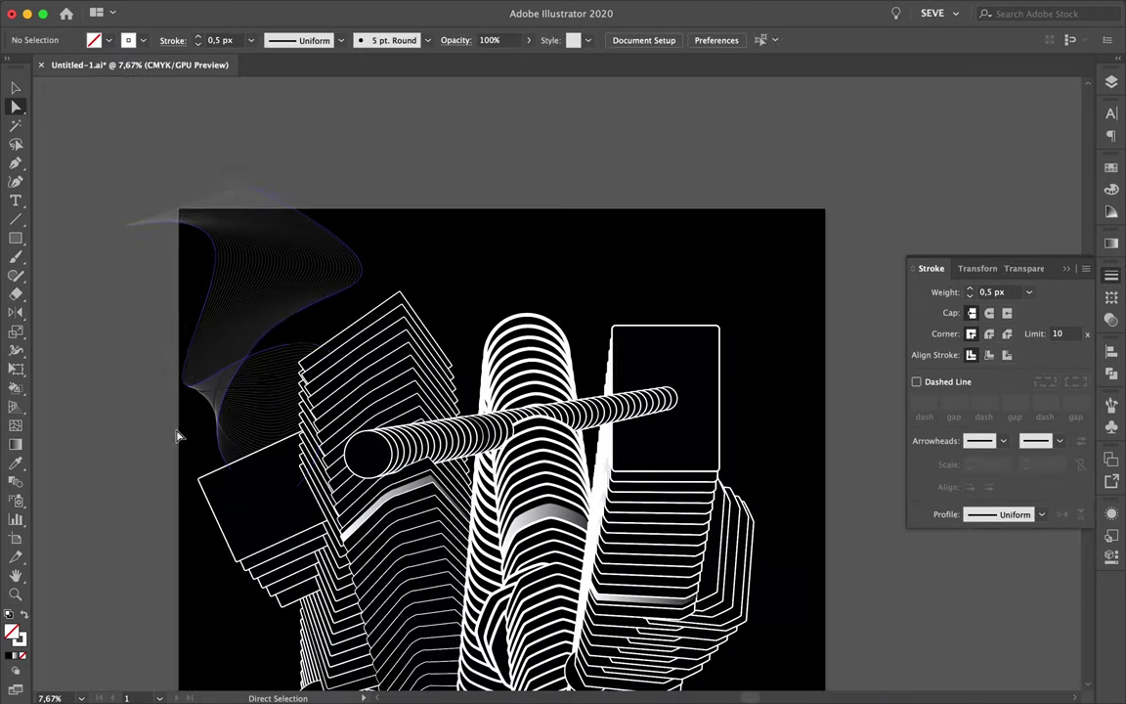
pyautogui.scroll(-2, 601, 309)
# - Draw a new curved path above the rectangle and replace the blend's spine with it
pyautogui.moveTo(544, 244); pyautogui.dragTo(565, 118)
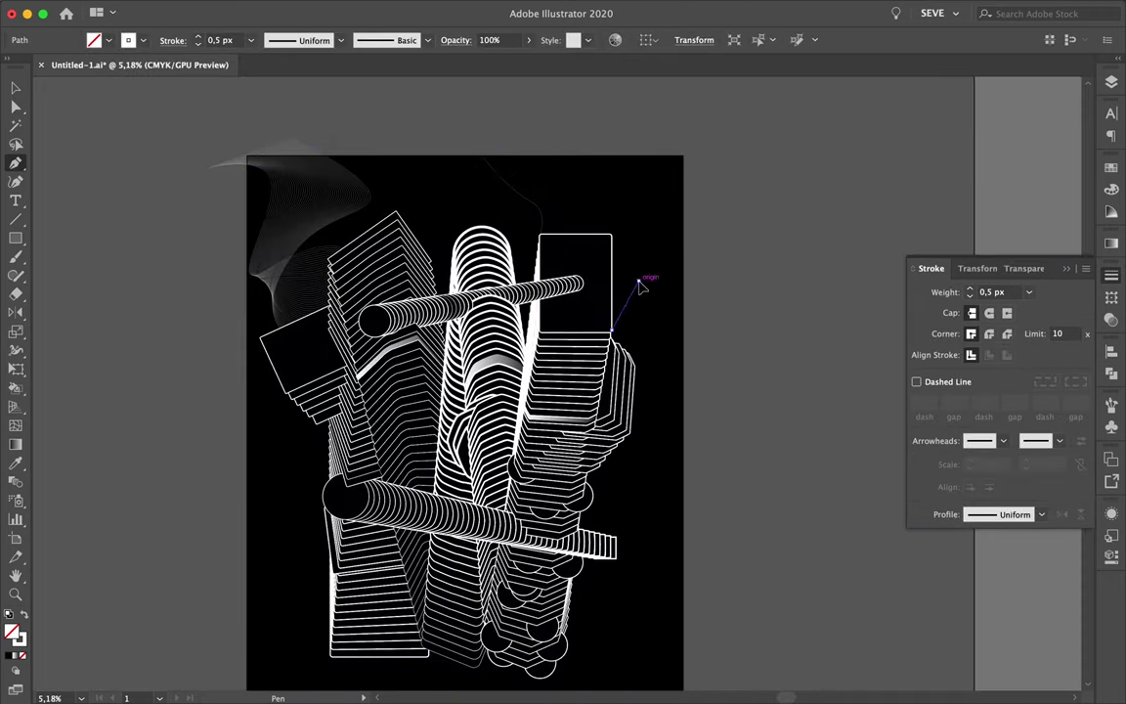
pyautogui.moveTo(625, 213); pyautogui.dragTo(663, 228)
pyautogui.press('v')
pyautogui.keyDown('shift'); pyautogui.click(674, 164); pyautogui.keyUp('shift')
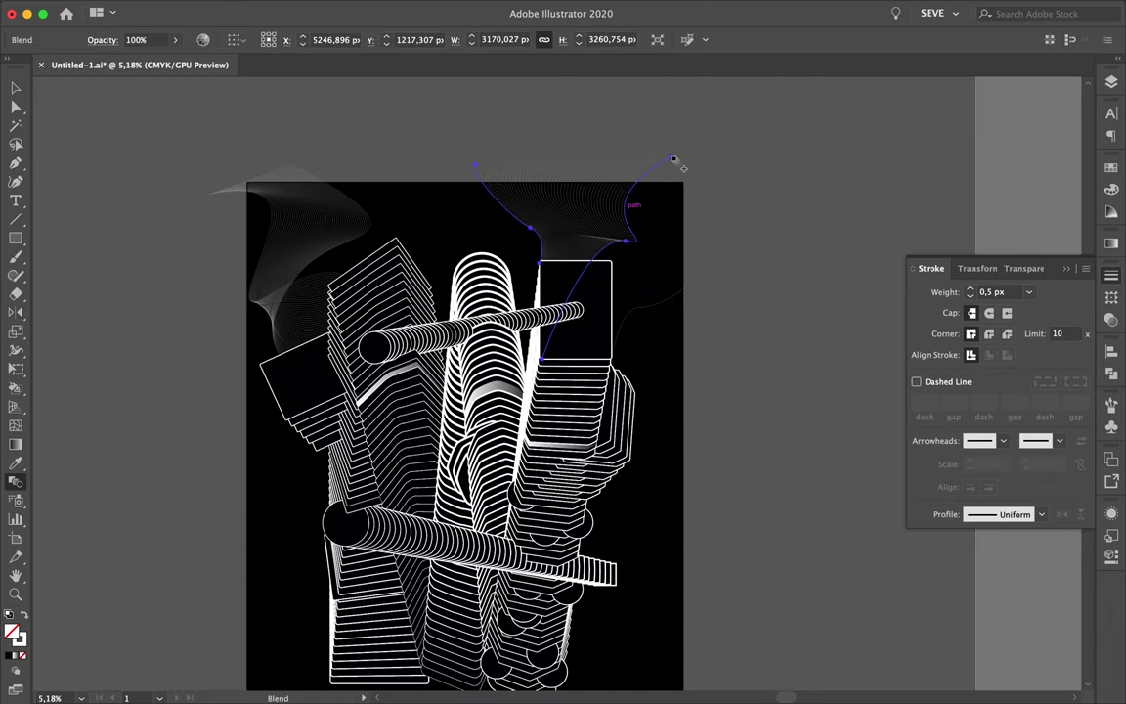
pyautogui.click(1081, 97)
# - Set the blend's stroke weight to 0.25 px and deselect it
pyautogui.scroll(3, 627, 357)
pyautogui.press('a')
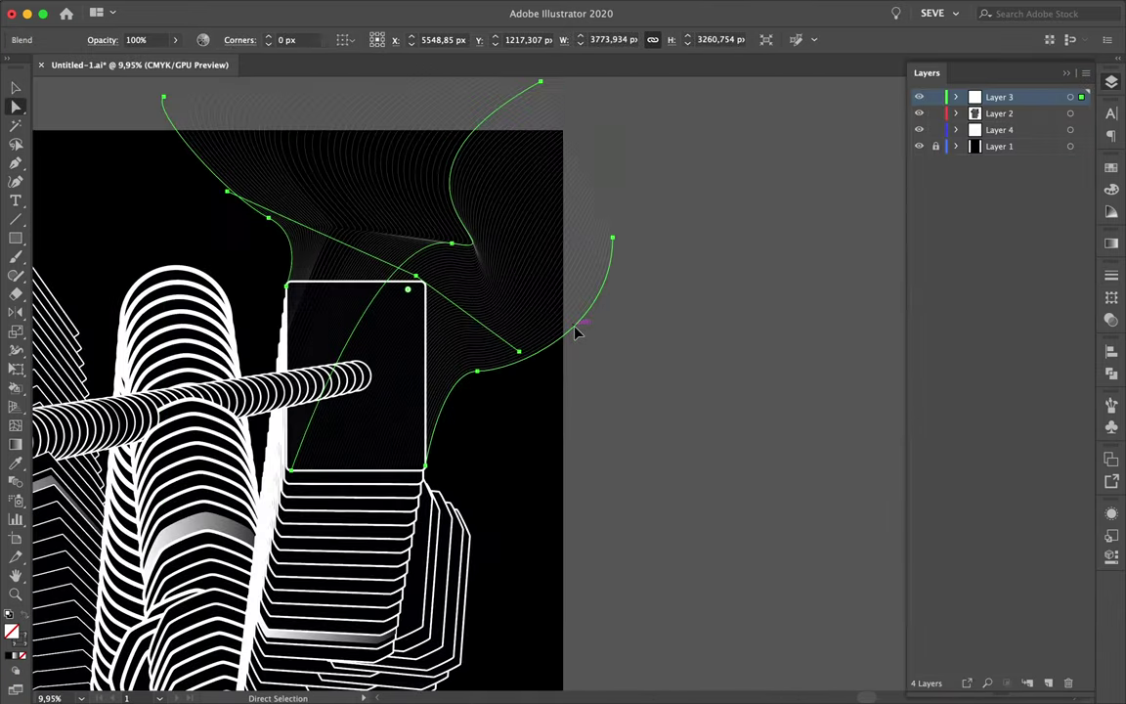
pyautogui.click(1111, 275)
pyautogui.click(971, 295)
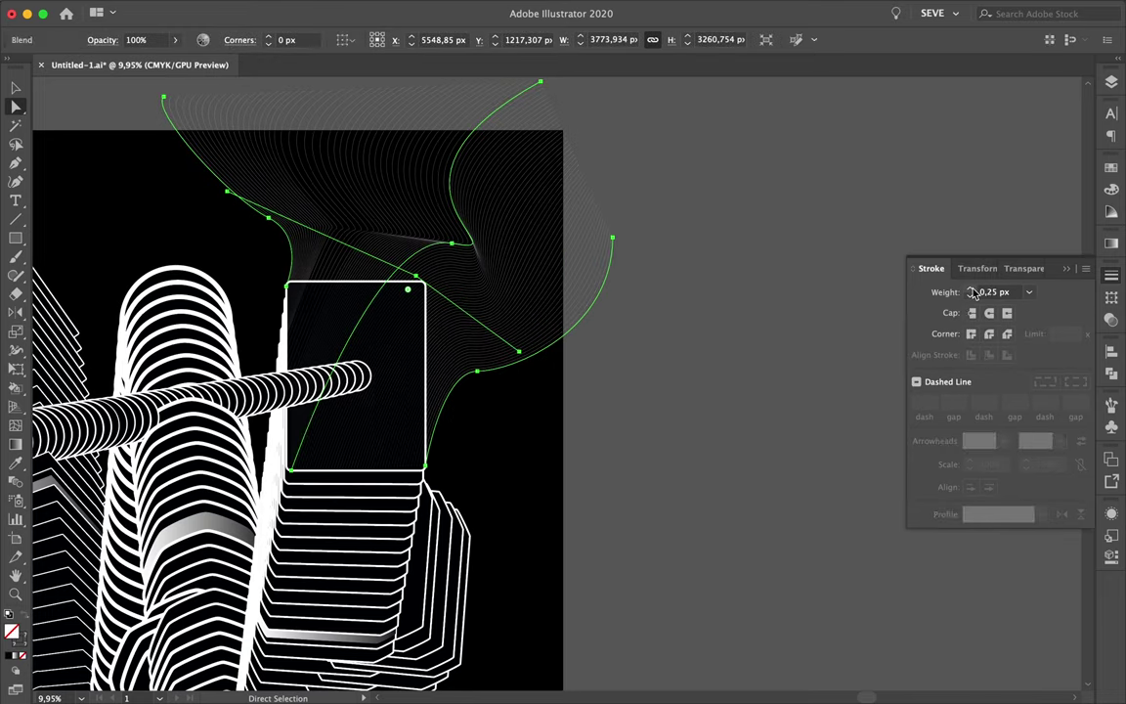
pyautogui.click(613, 237)
pyautogui.scroll(5, 493, 493)
pyautogui.click(510, 498)
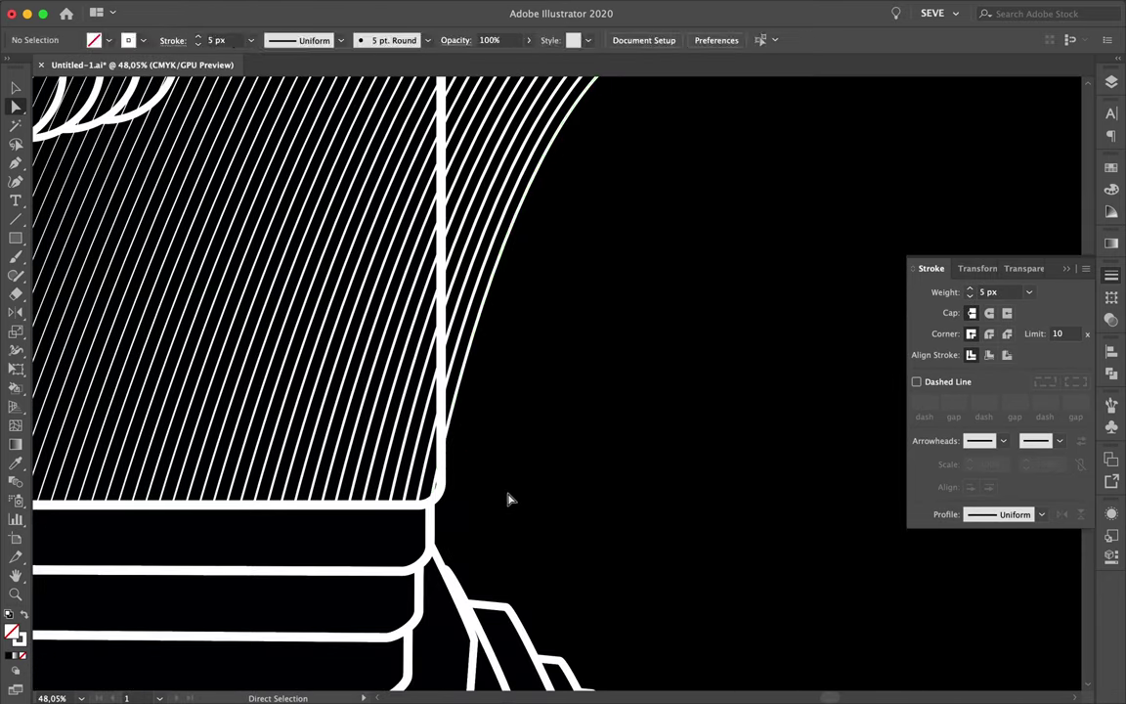
pyautogui.scroll(-3, 494, 500)
pyautogui.scroll(-2, 494, 500)
# - Reshape the blend spine's anchors and handles with Direct Selection and Convert Anchor Point
pyautogui.click(408, 243)
pyautogui.moveTo(408, 243); pyautogui.dragTo(547, 85)
pyautogui.scroll(-2, 459, 254)
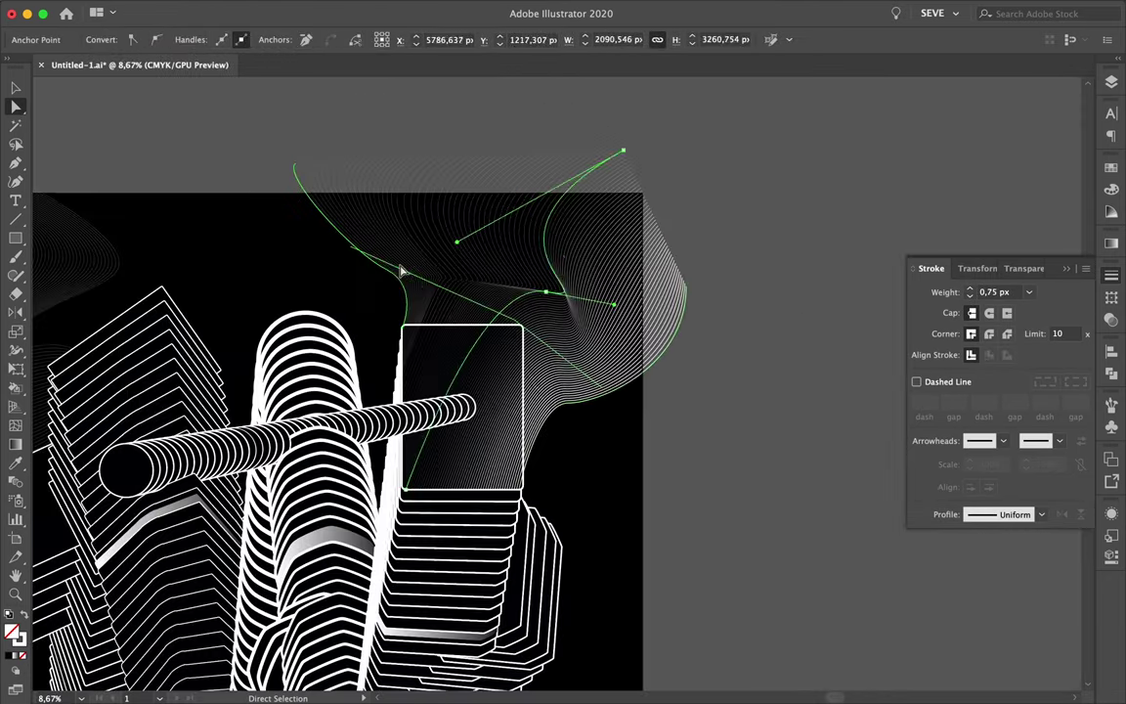
pyautogui.hotkey('shift', 'c')
pyautogui.moveTo(515, 323); pyautogui.dragTo(419, 464)
pyautogui.scroll(2, 540, 445)
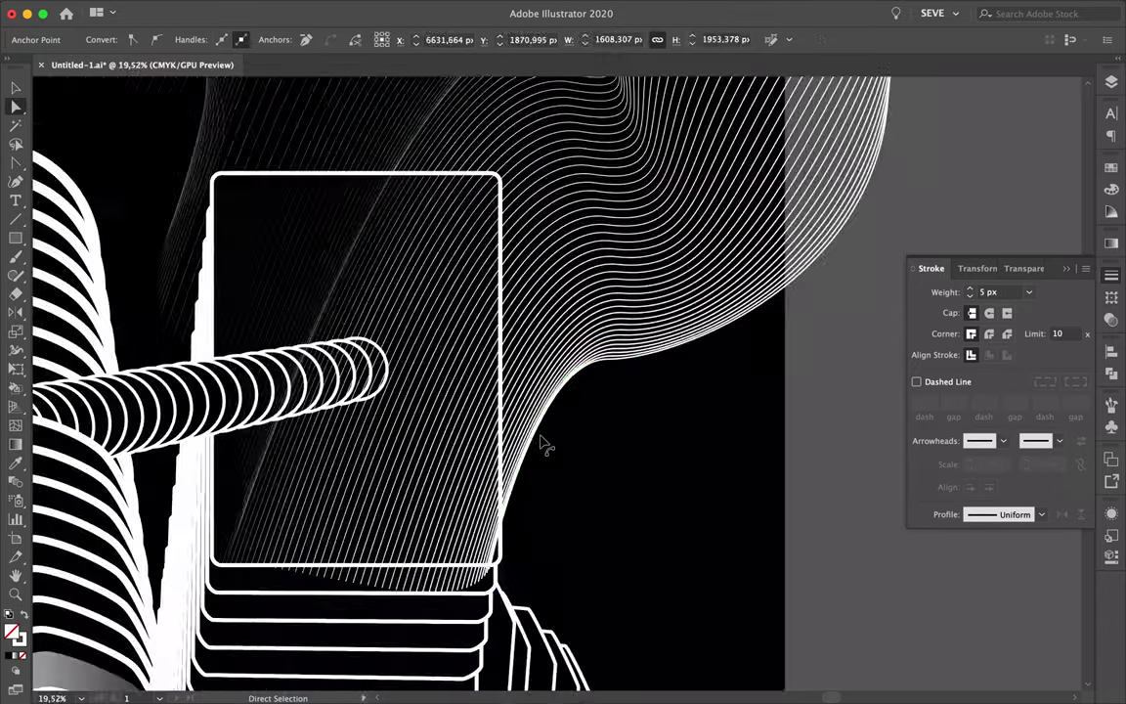
pyautogui.scroll(2, 540, 445)
pyautogui.press('a')
pyautogui.scroll(-3, 591, 590)
pyautogui.click(402, 395)
pyautogui.scroll(-4, 488, 439)
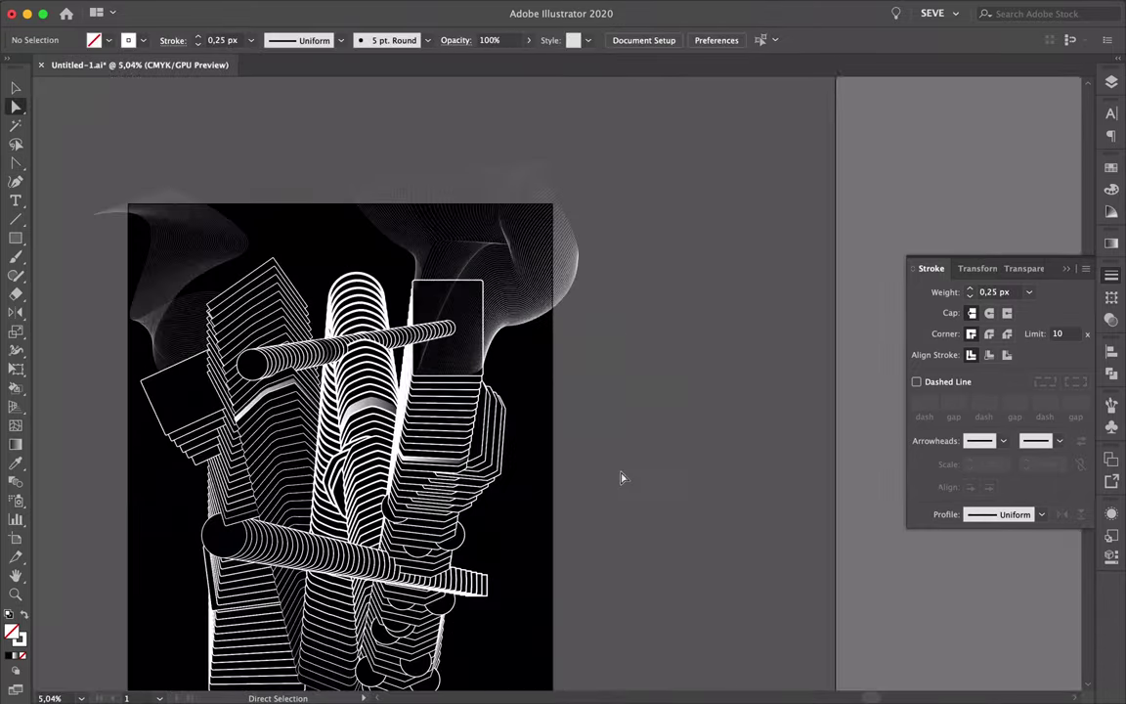
pyautogui.scroll(1, 391, 391)
# - Give the top-right rectangle a new fill colour from the colour picker
pyautogui.press('v')
pyautogui.click(449, 273)
pyautogui.click(1112, 166)
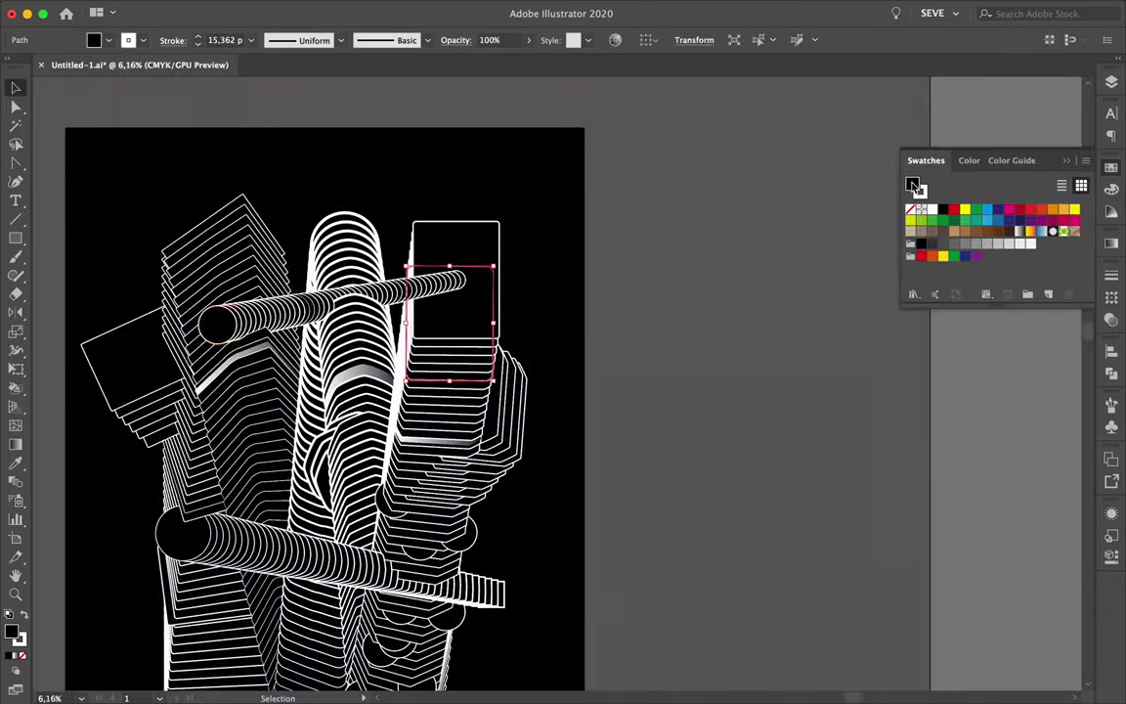
pyautogui.doubleClick(18, 636)
pyautogui.press('Return')
pyautogui.scroll(-2, 635, 311)
pyautogui.click(617, 307)
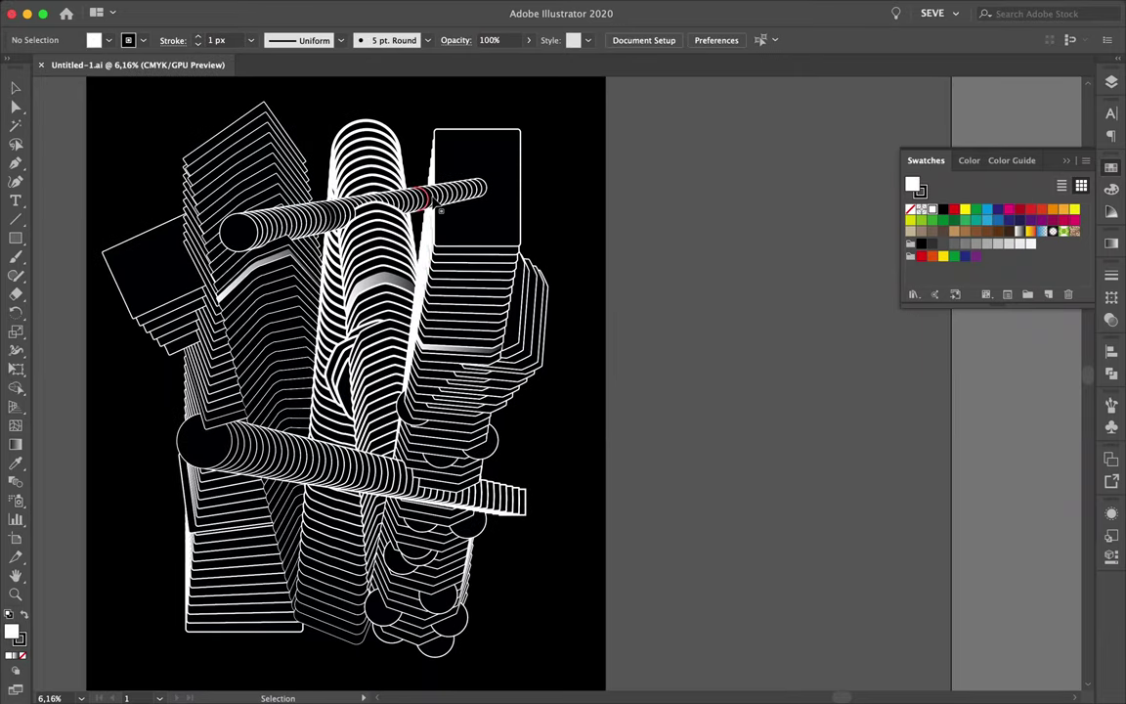
# - Copy a small circle onto the upper rod and nudge it into place
pyautogui.scroll(5, 441, 209)
pyautogui.moveTo(477, 167); pyautogui.dragTo(478, 198)
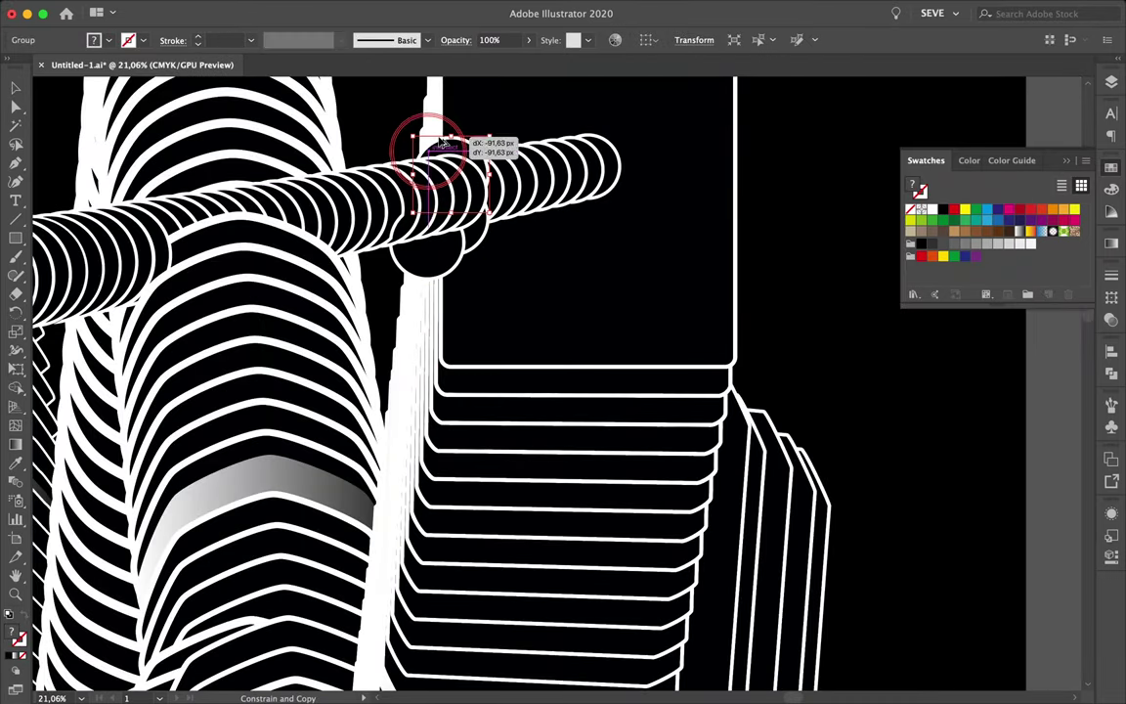
pyautogui.moveTo(406, 251); pyautogui.dragTo(432, 252)
pyautogui.scroll(-3, 432, 252)
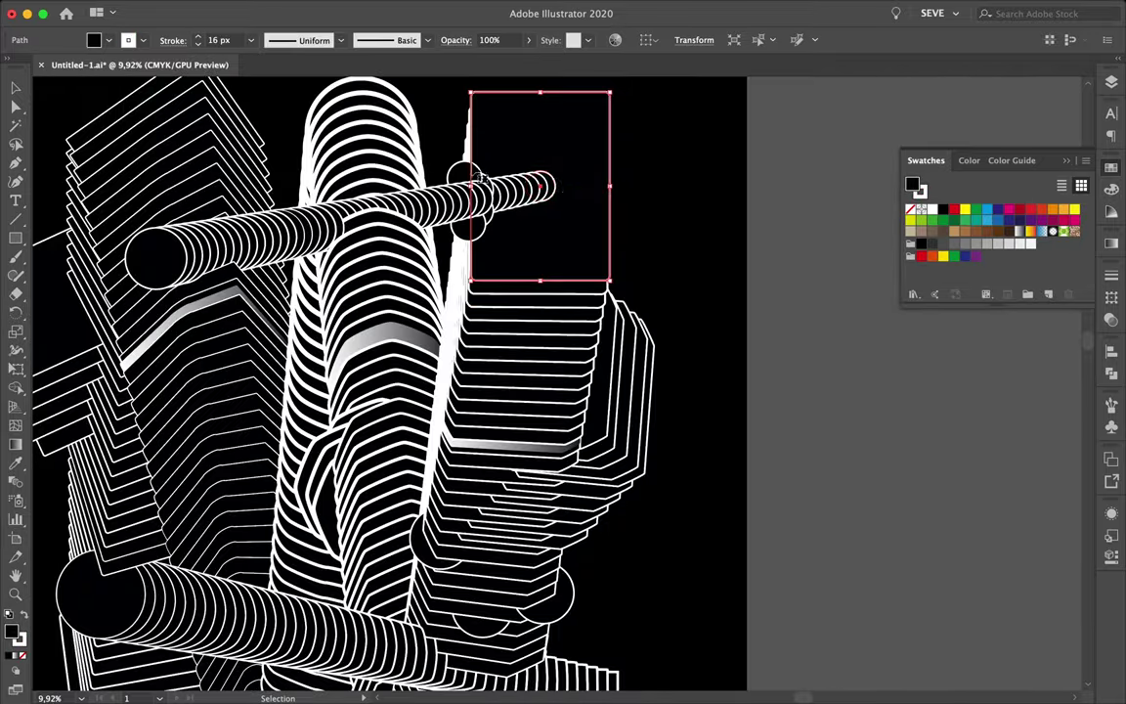
pyautogui.scroll(4, 555, 174)
pyautogui.press('Return')
pyautogui.press('Return')
pyautogui.click(1111, 82)
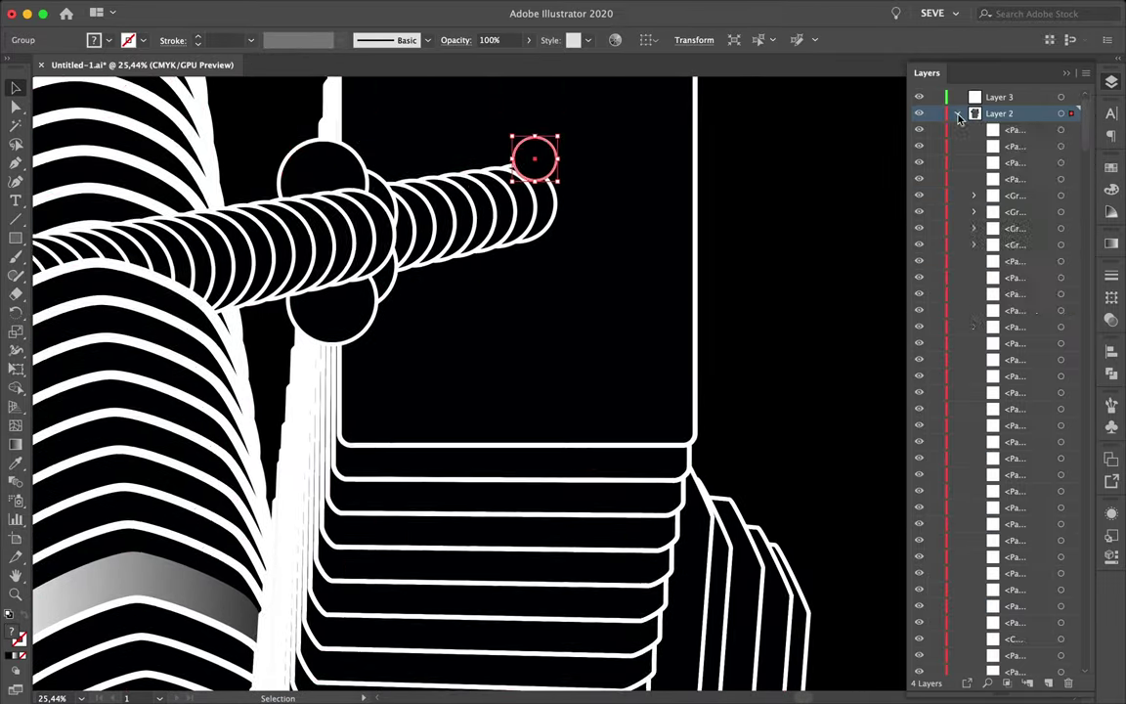
pyautogui.scroll(-3, 1028, 256)
pyautogui.scroll(2, 553, 186)
pyautogui.moveTo(553, 185); pyautogui.dragTo(579, 212)
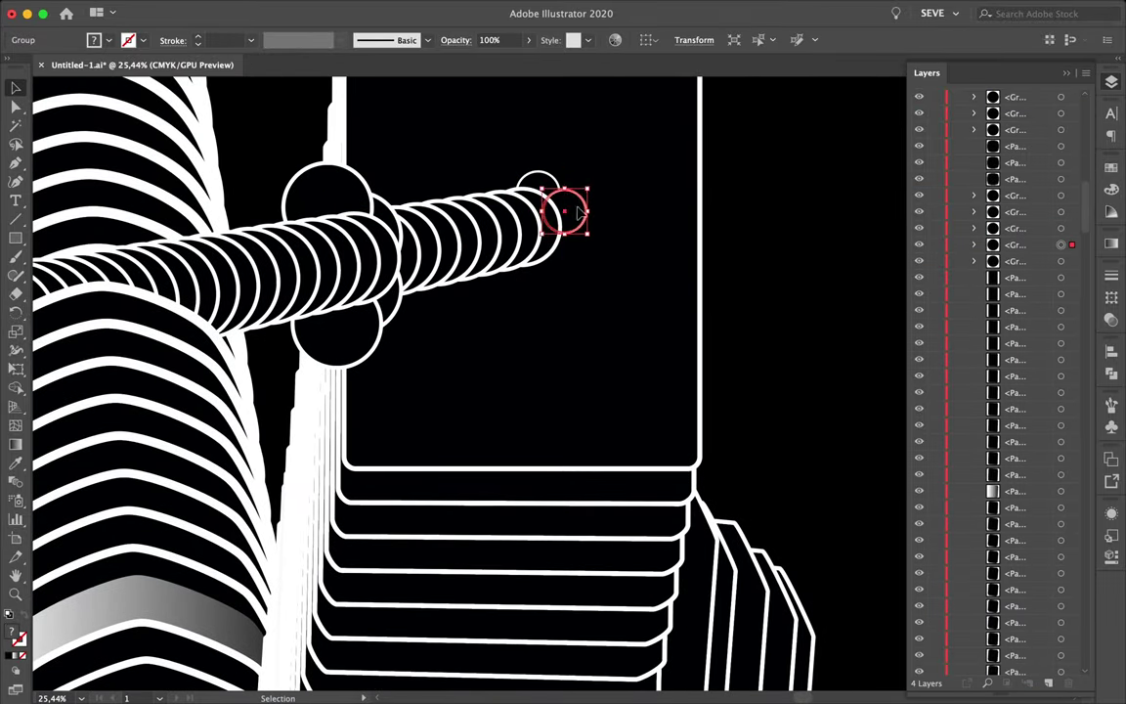
pyautogui.hotkey('ctrl', 'z')
# - Restack the circle group in the layer order and move a circle off the upper rod
pyautogui.click(562, 276)
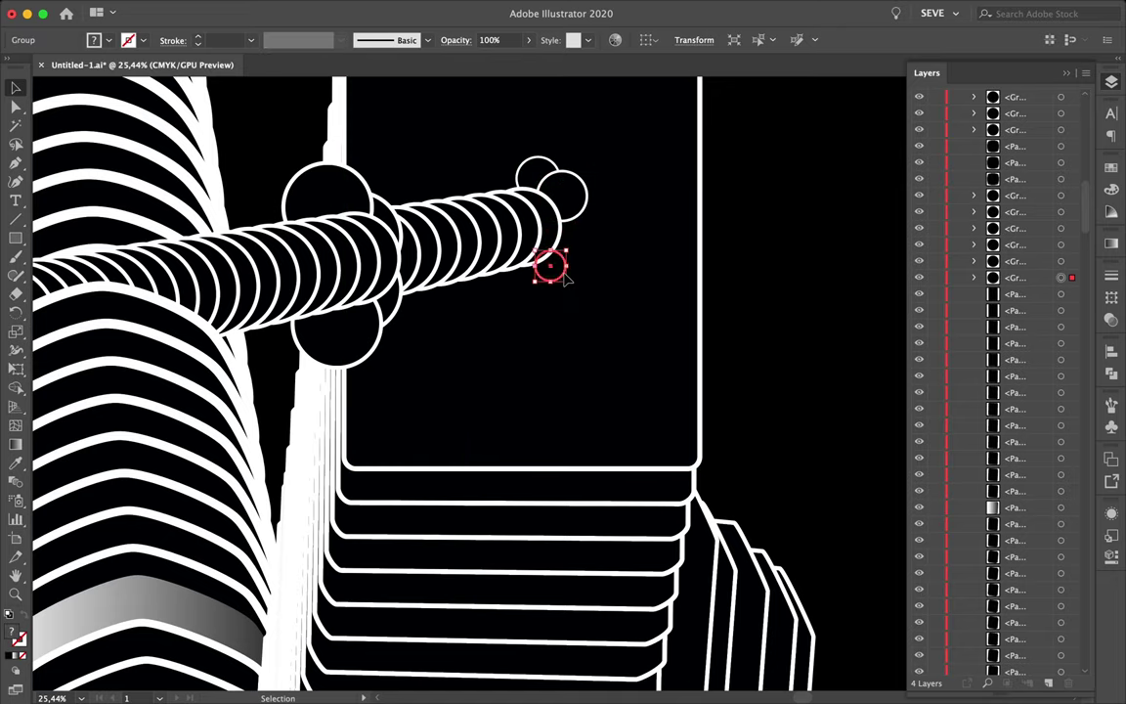
pyautogui.moveTo(1025, 143); pyautogui.dragTo(1018, 124)
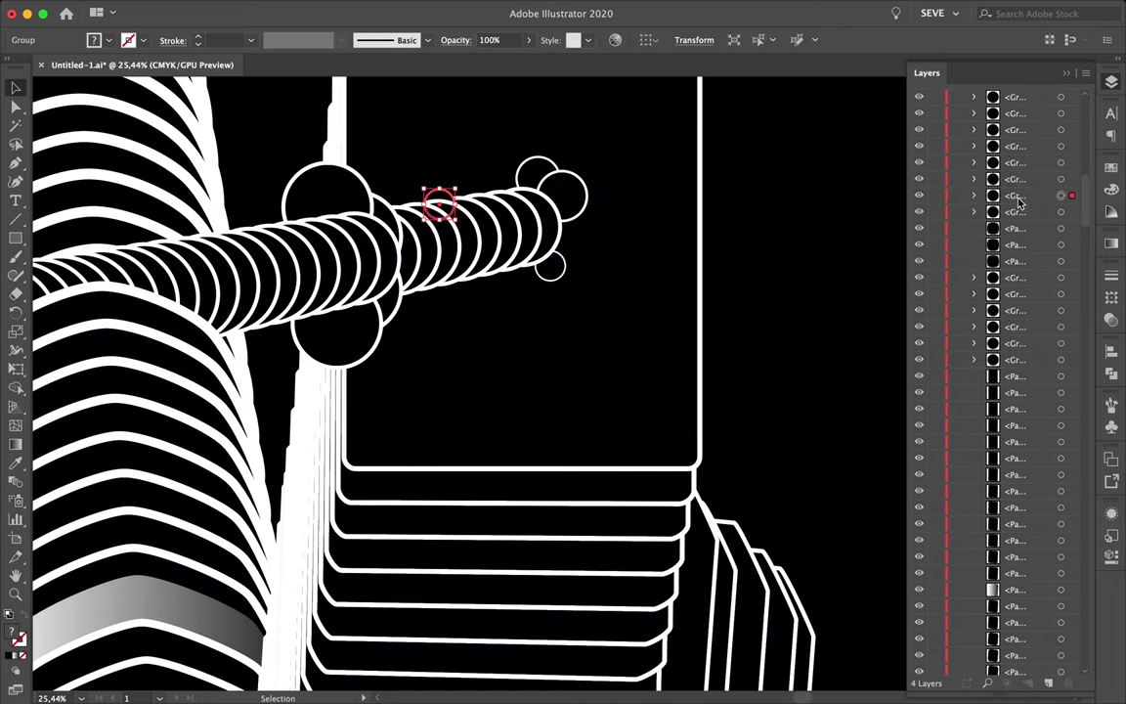
pyautogui.moveTo(439, 203); pyautogui.dragTo(447, 272)
pyautogui.click(478, 314)
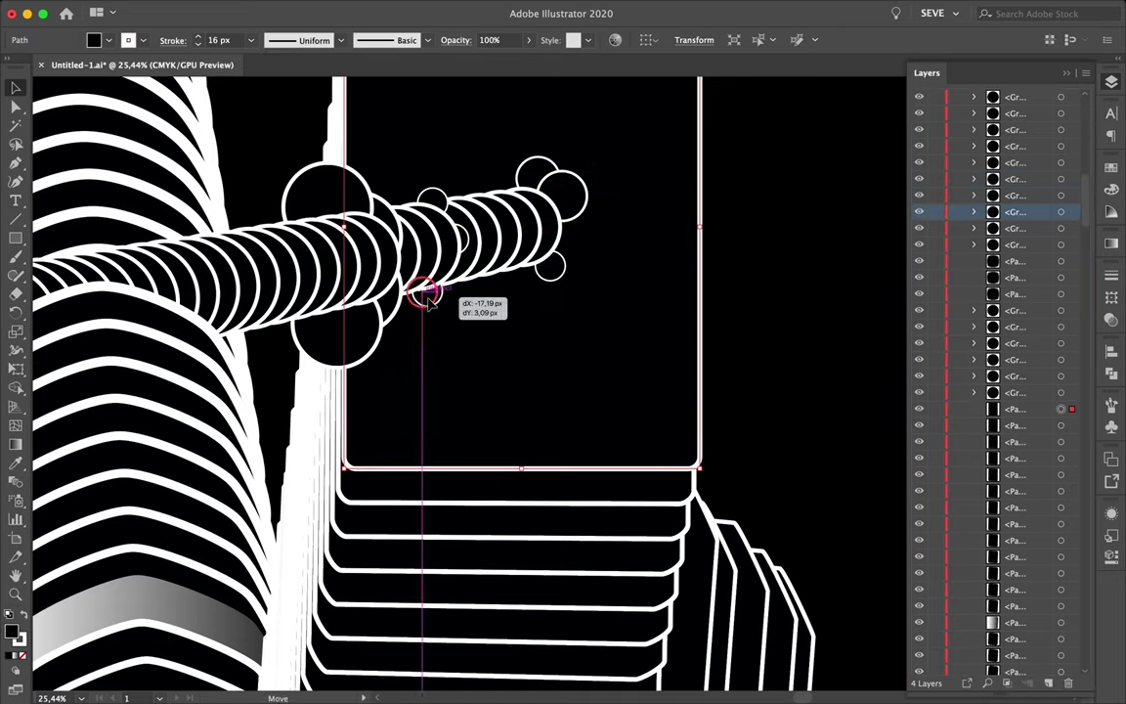
pyautogui.scroll(-3, 482, 321)
pyautogui.scroll(5, 482, 321)
# - Select the circle's group at the rod's end and drag it up-left onto the left arch
pyautogui.click(580, 251)
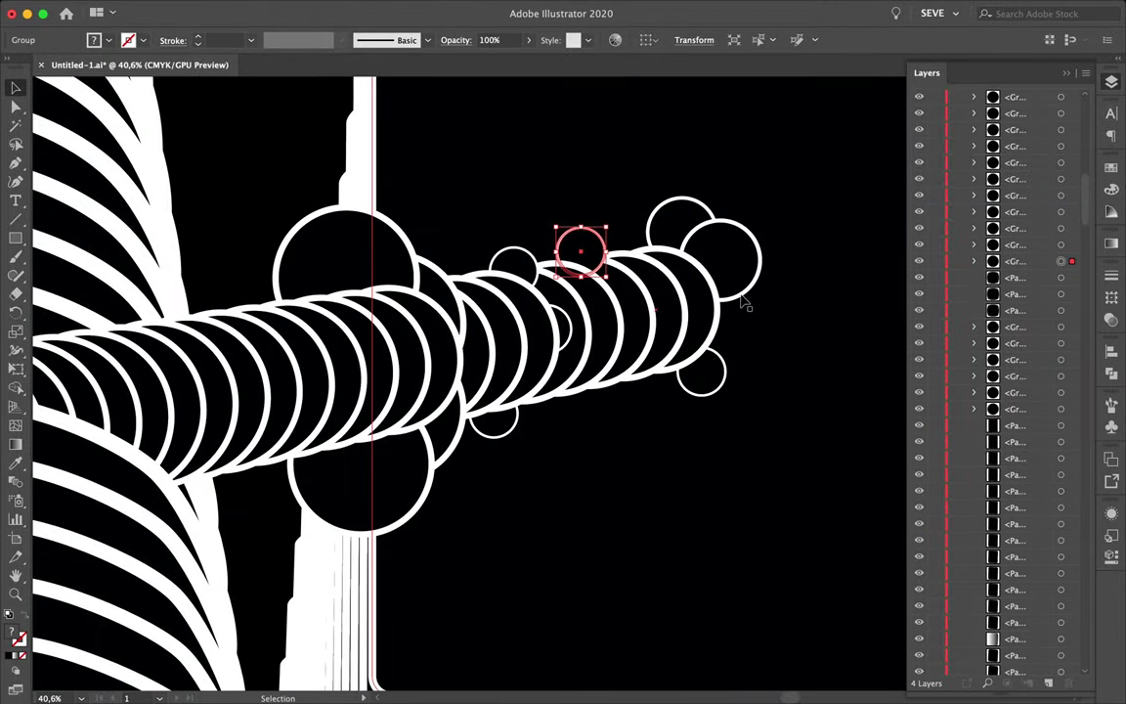
pyautogui.click(573, 325)
pyautogui.scroll(-3, 575, 332)
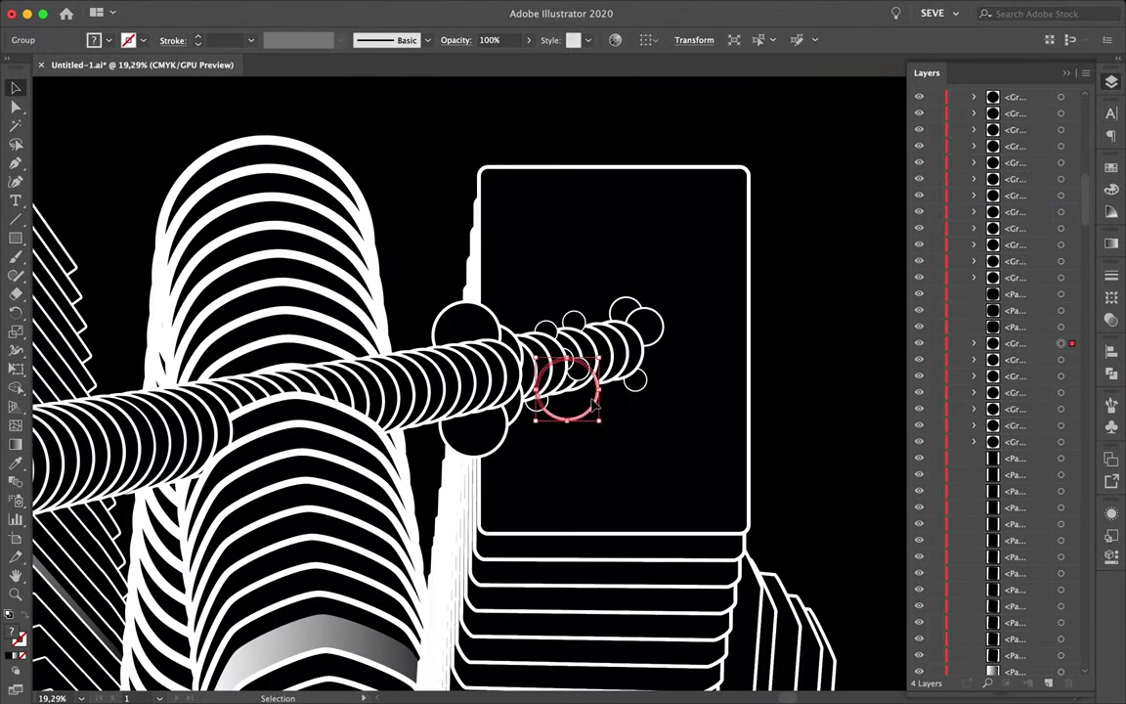
pyautogui.scroll(3, 576, 358)
pyautogui.moveTo(532, 322)
pyautogui.mouseDown()
pyautogui.moveTo(309, 348)
pyautogui.moveTo(233, 272)
pyautogui.mouseUp()
pyautogui.scroll(-3, 369, 274)
# - Move the circle up-left, copy a shape level to the right, and reposition the left building stack
pyautogui.click(528, 241)
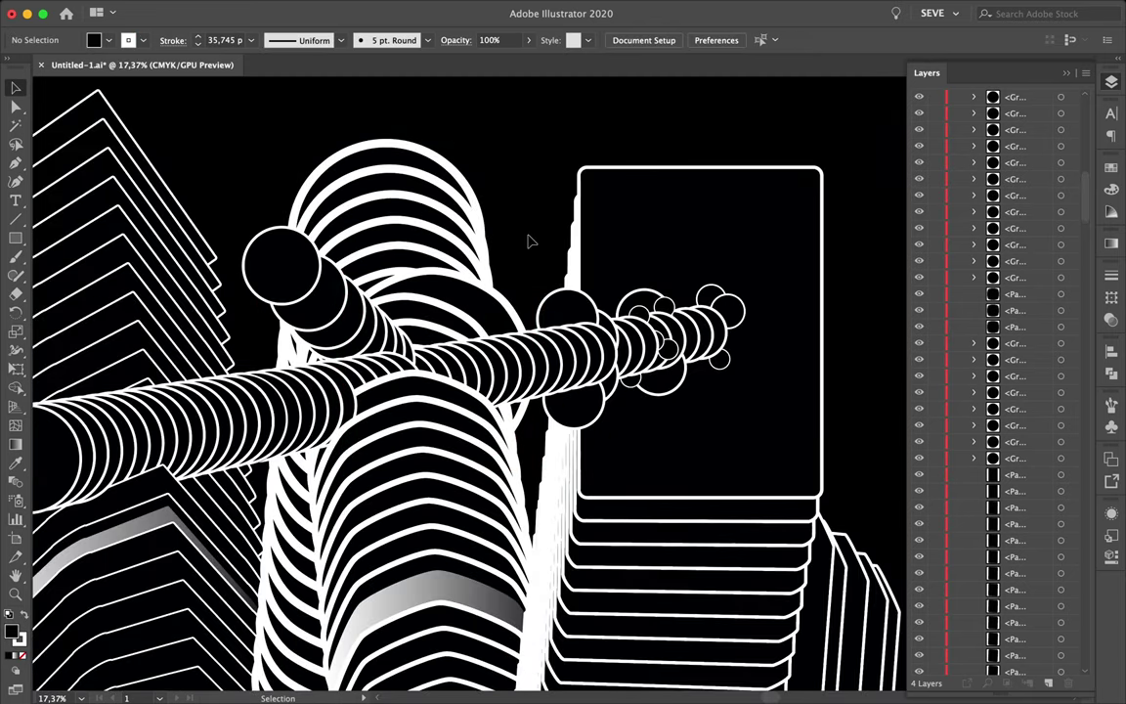
pyautogui.scroll(-3, 527, 241)
pyautogui.moveTo(458, 213); pyautogui.dragTo(473, 214)
pyautogui.scroll(2, 493, 225)
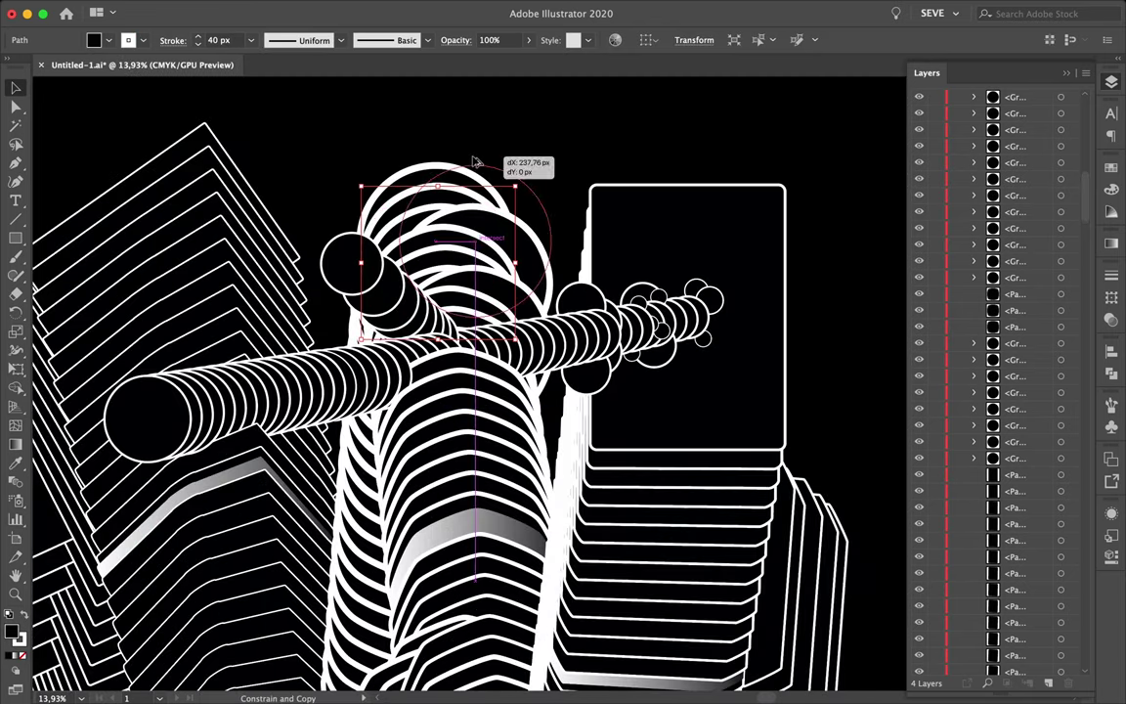
pyautogui.moveTo(473, 161)
pyautogui.mouseDown()
pyautogui.moveTo(480, 195)
pyautogui.moveTo(493, 188)
pyautogui.mouseUp()
pyautogui.scroll(-1, 439, 181)
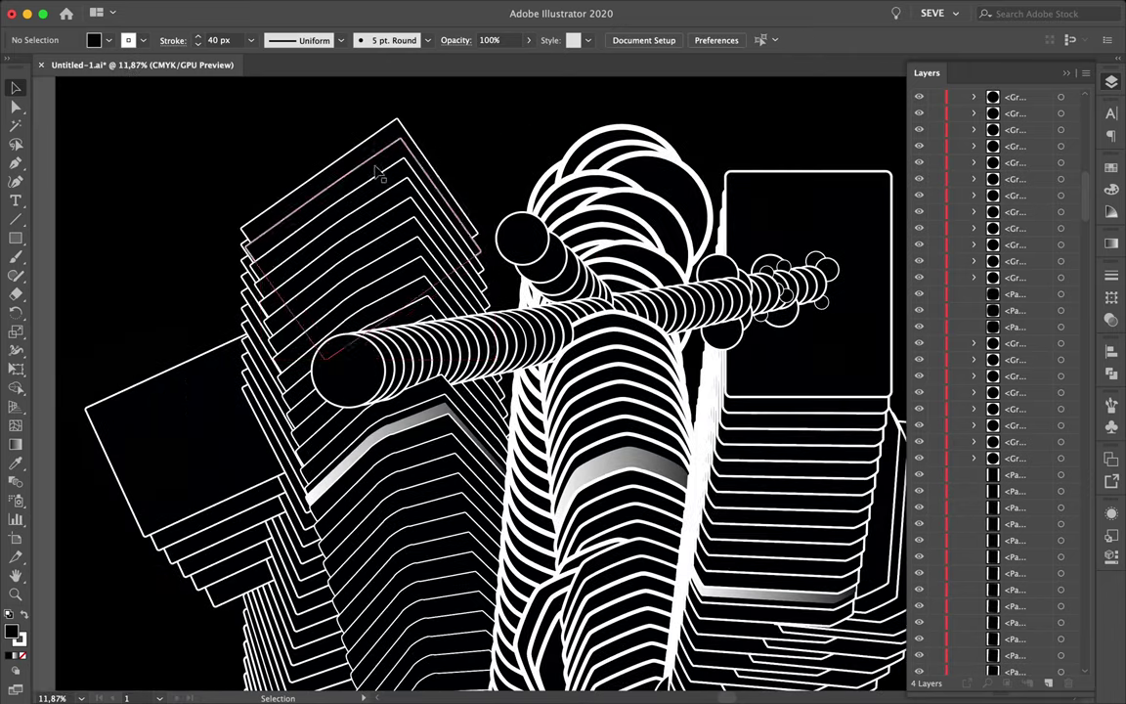
pyautogui.moveTo(414, 181)
pyautogui.mouseDown()
pyautogui.moveTo(463, 205)
pyautogui.moveTo(390, 226)
pyautogui.mouseUp()
# - Shift a lower-left path further left and deselect
pyautogui.scroll(-1, 344, 354)
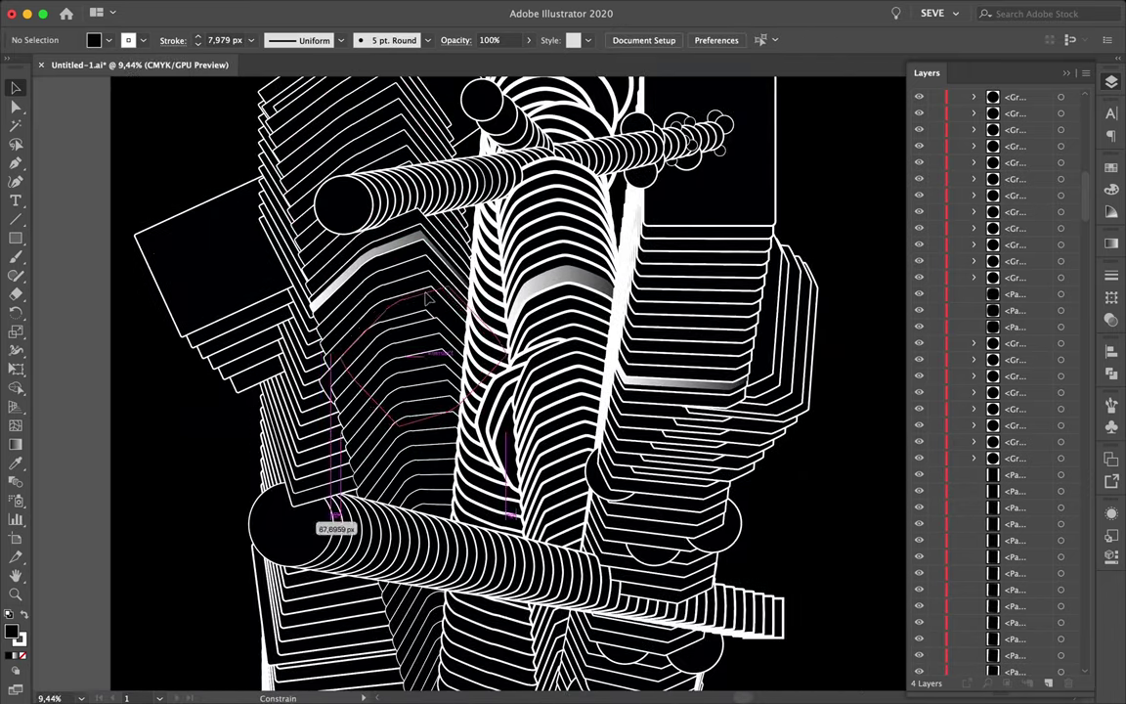
pyautogui.scroll(-5, 427, 298)
pyautogui.moveTo(410, 557)
pyautogui.mouseDown()
pyautogui.moveTo(270, 559)
pyautogui.moveTo(284, 551)
pyautogui.mouseUp()
pyautogui.click(399, 567)
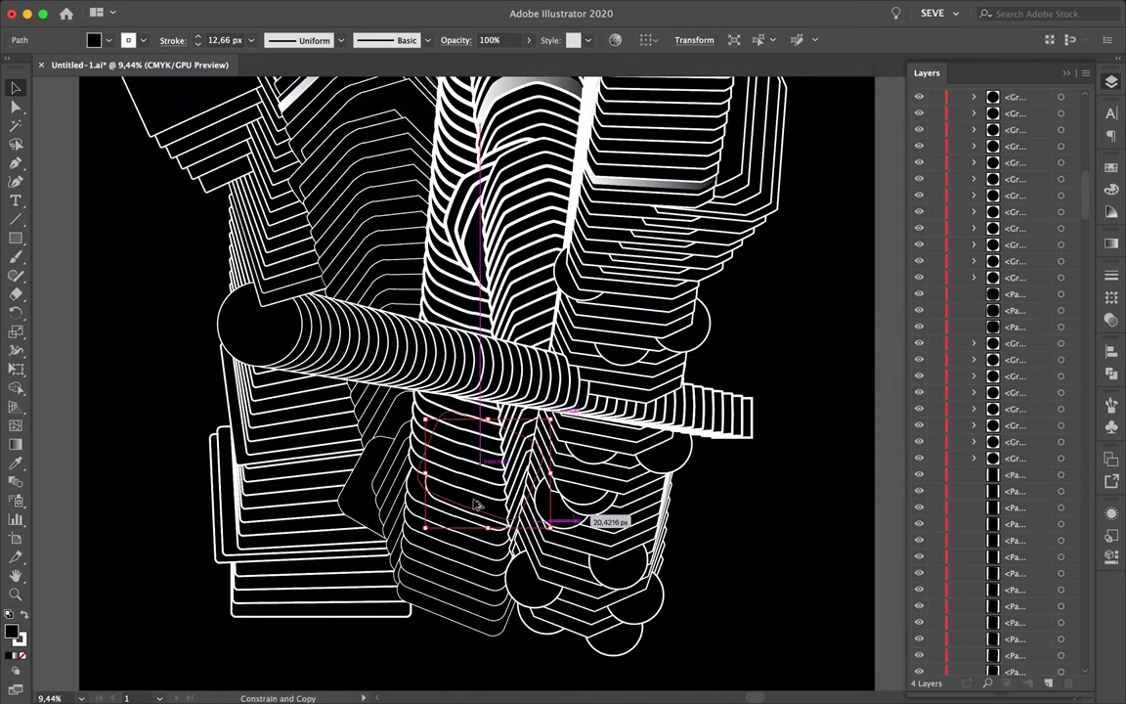
pyautogui.scroll(-2, 467, 582)
# - Reposition paths near the tube crossing and down the lower poster into their final places
pyautogui.moveTo(467, 582)
pyautogui.mouseDown()
pyautogui.moveTo(379, 277)
pyautogui.moveTo(410, 250)
pyautogui.mouseUp()
pyautogui.scroll(3, 525, 352)
pyautogui.scroll(-3, 684, 274)
pyautogui.scroll(3, 380, 277)
pyautogui.scroll(2, 472, 278)
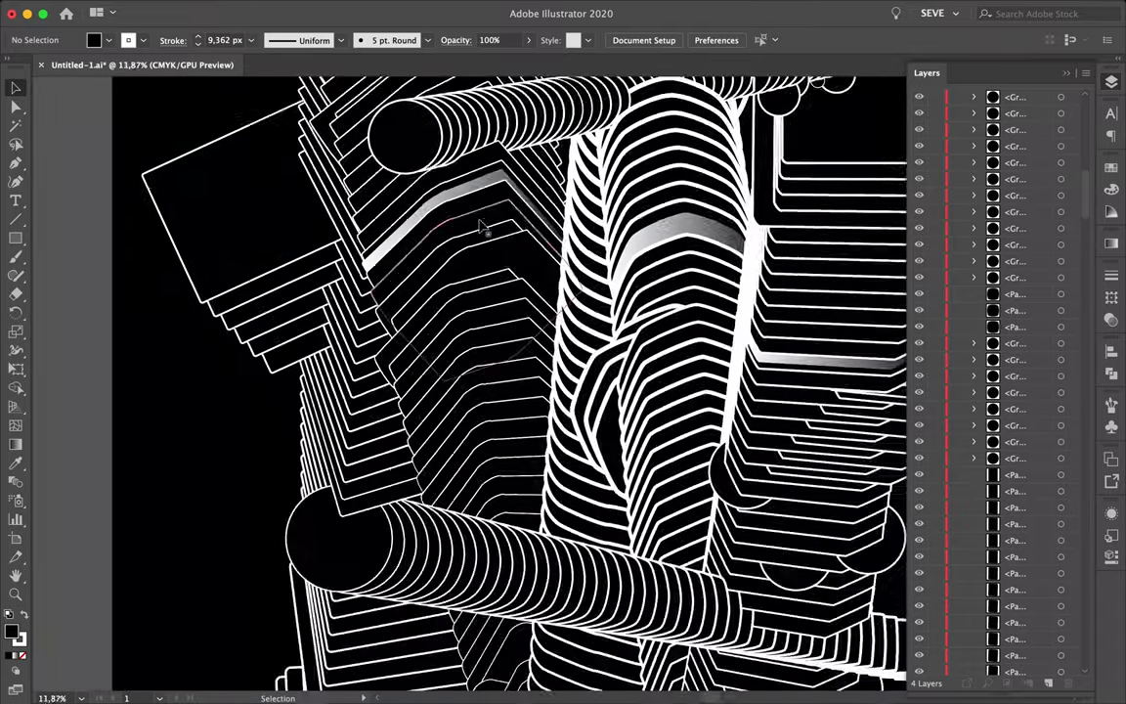
pyautogui.moveTo(472, 278); pyautogui.dragTo(475, 468)
pyautogui.scroll(-2, 449, 352)
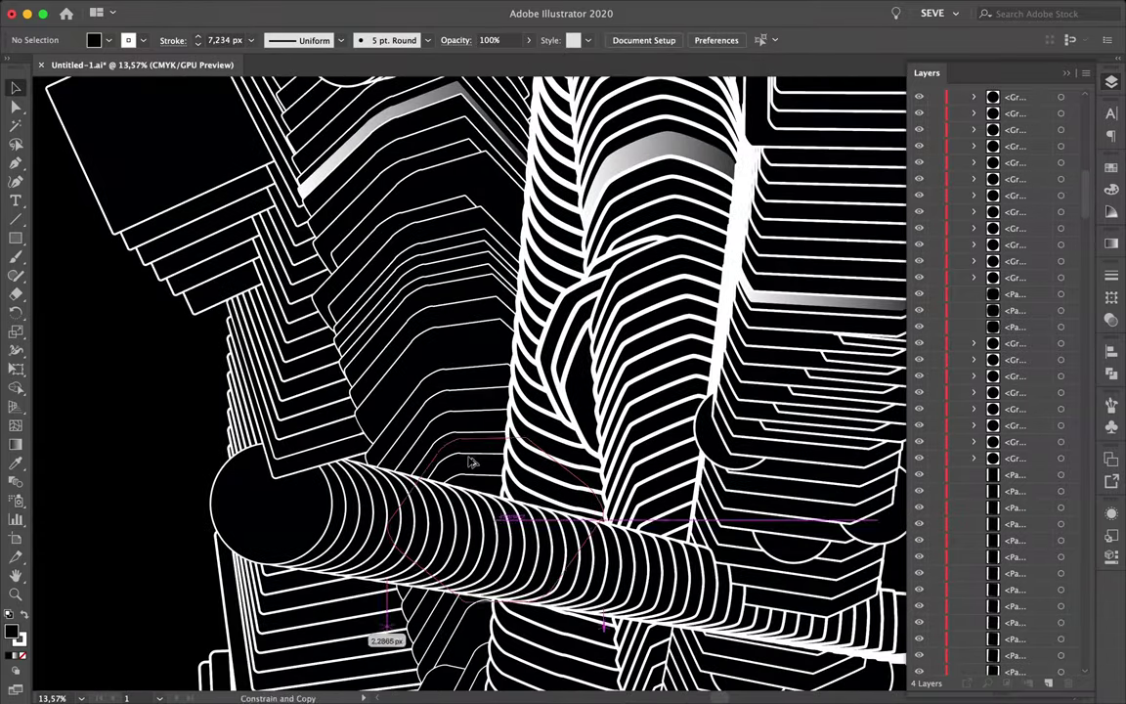
pyautogui.scroll(2, 475, 468)
pyautogui.scroll(-3, 475, 468)
pyautogui.scroll(3, 196, 420)
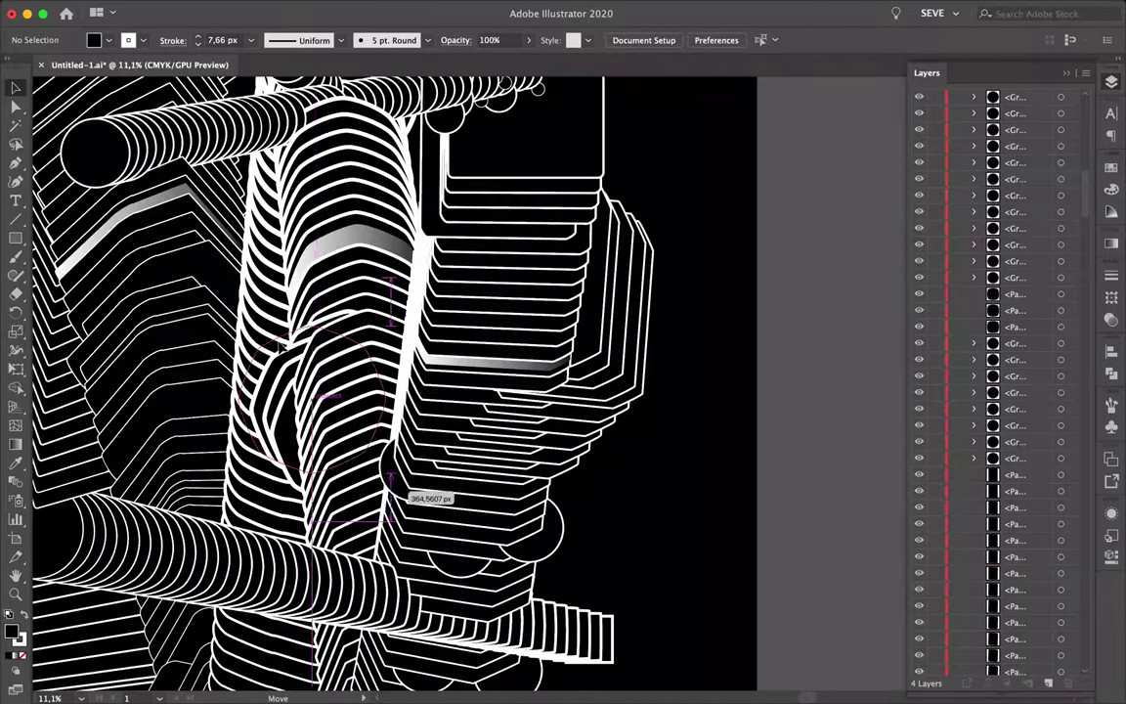
pyautogui.moveTo(285, 430); pyautogui.dragTo(277, 426)
pyautogui.scroll(-2, 278, 426)
# - Deselect everything and place a copy of the selected path on the lower tube
pyautogui.press('super+shift+a')
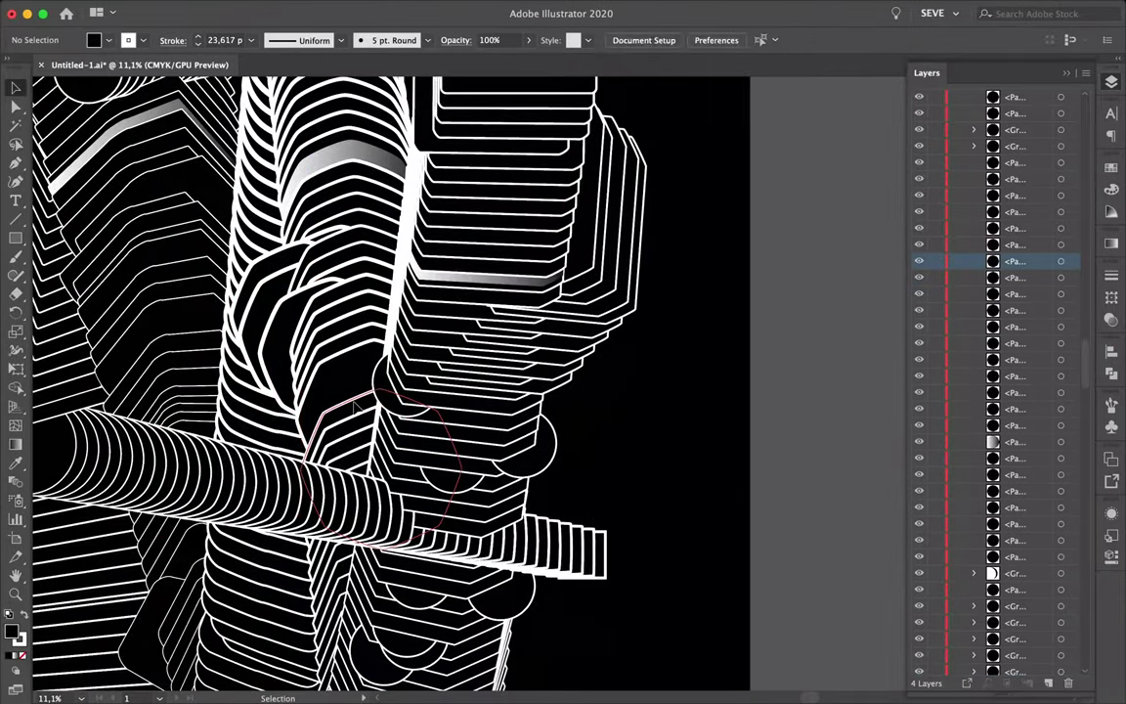
pyautogui.scroll(-2, 288, 186)
pyautogui.scroll(-2, 288, 189)
pyautogui.scroll(3, 196, 391)
pyautogui.scroll(1, 171, 440)
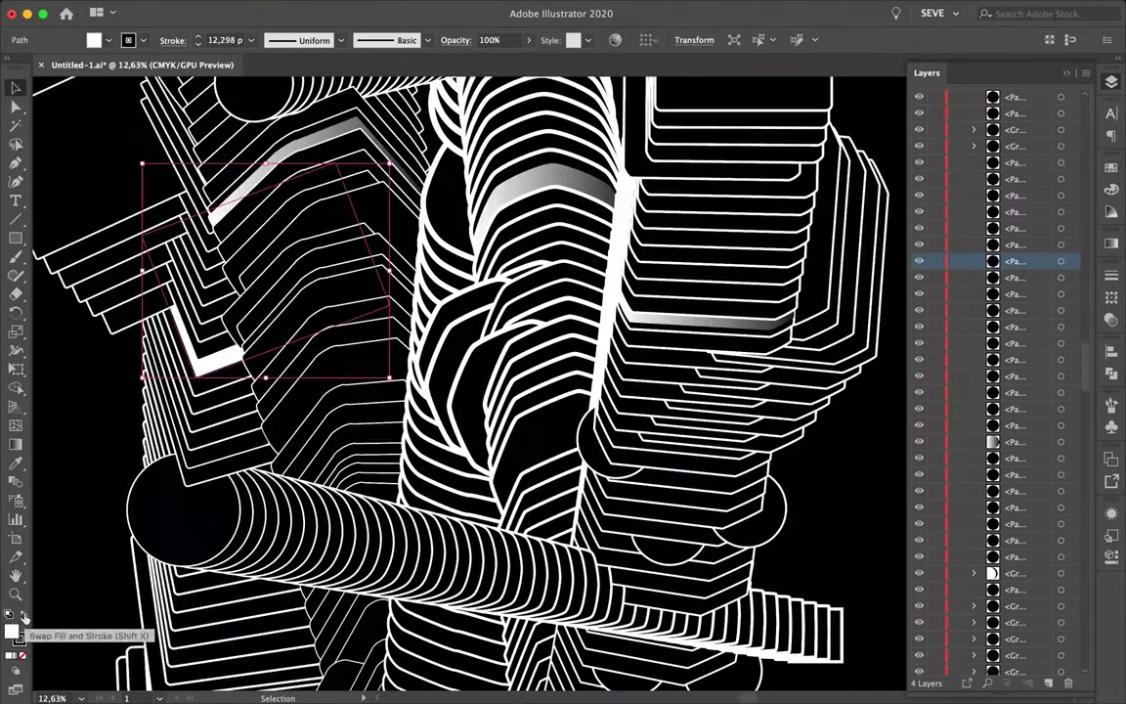
pyautogui.scroll(-3, 171, 439)
pyautogui.scroll(3, 78, 488)
pyautogui.scroll(-2, 176, 422)
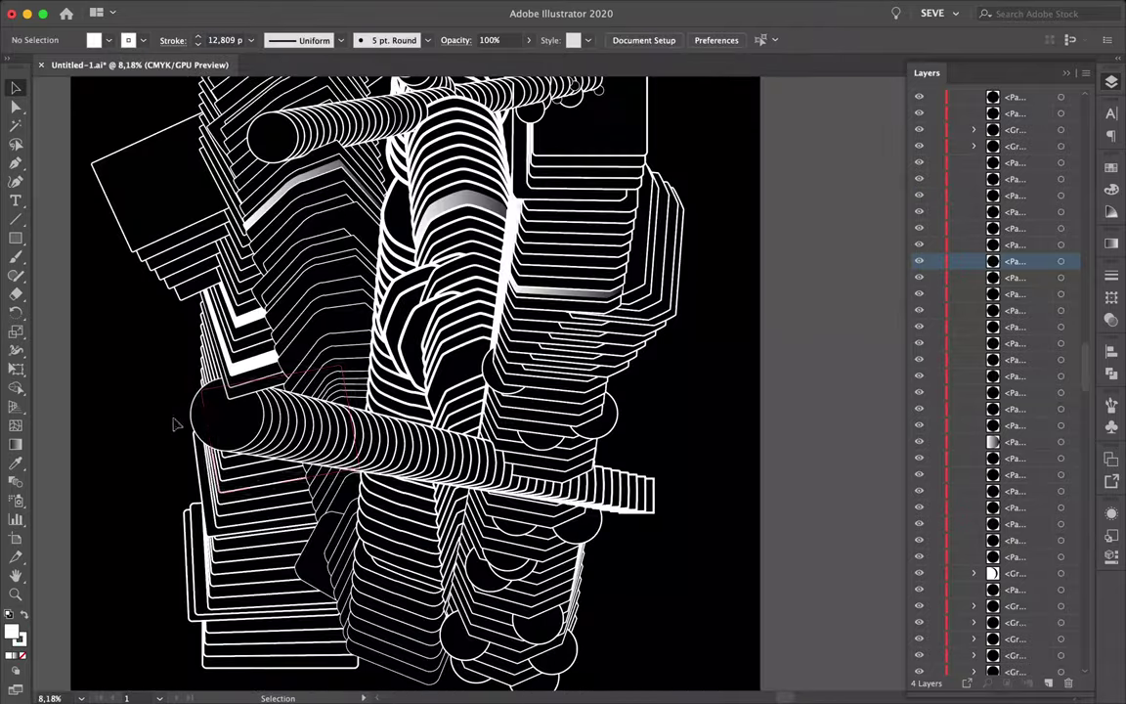
pyautogui.moveTo(176, 422); pyautogui.dragTo(249, 486)
# - Copy a circle path and another outlined shape to new spots toward the lower left
pyautogui.scroll(3, 181, 499)
pyautogui.scroll(-4, 75, 460)
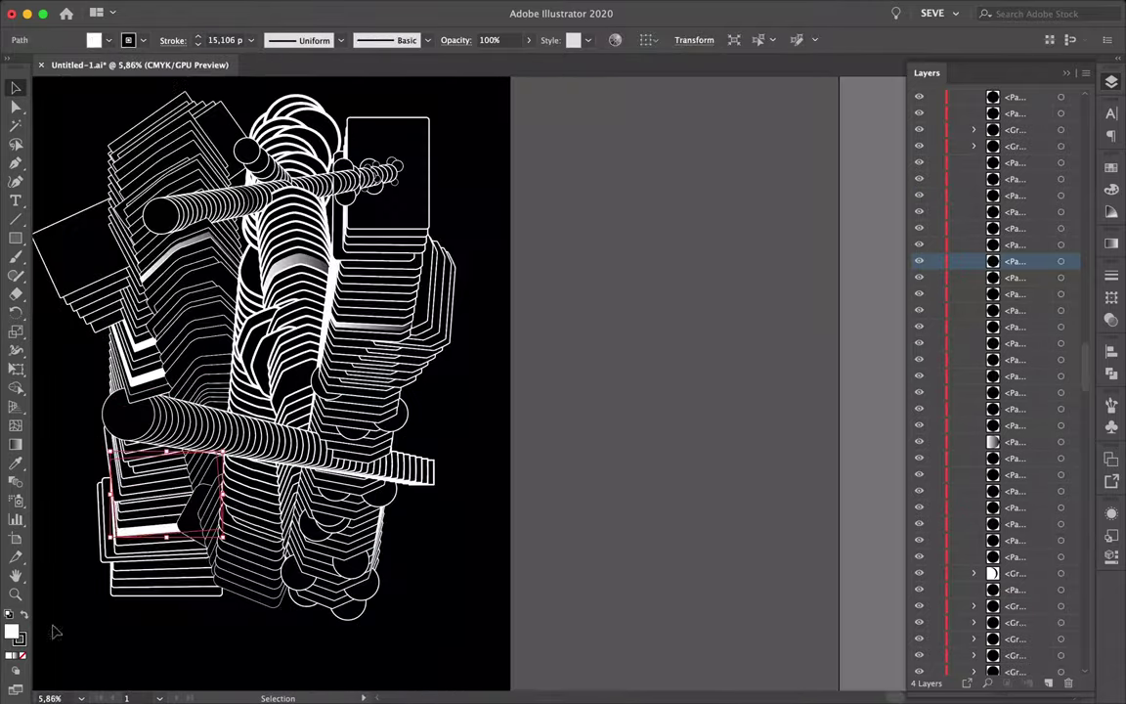
pyautogui.scroll(2, 50, 628)
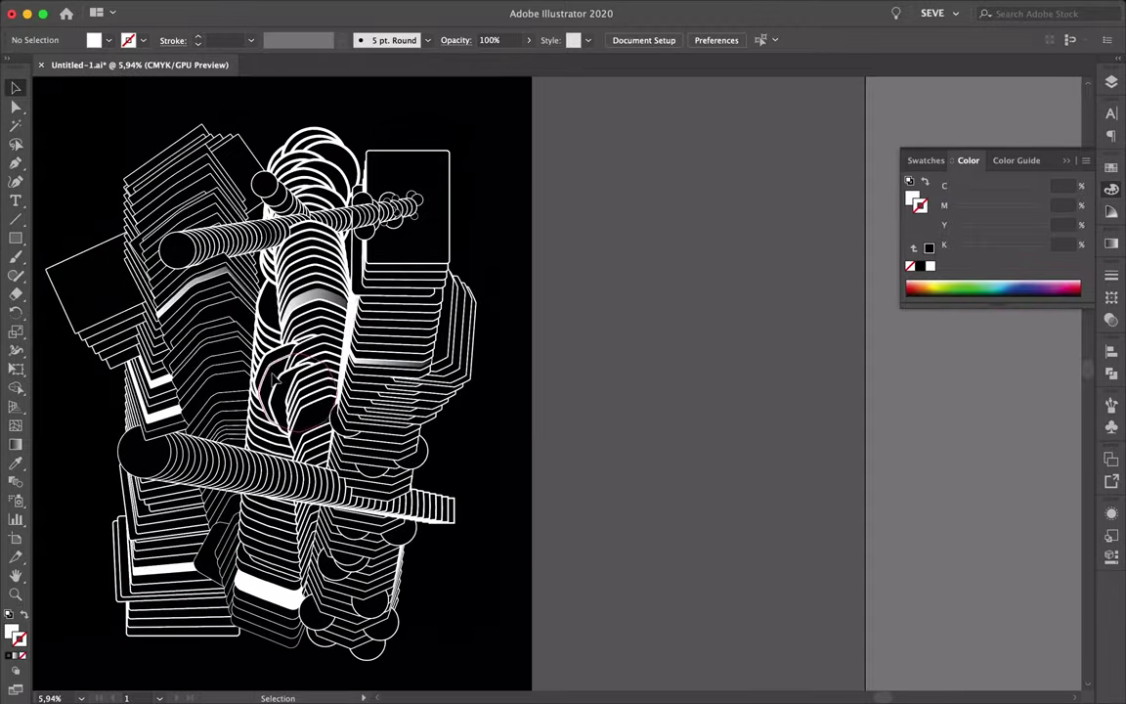
pyautogui.press('v')
pyautogui.scroll(1, 447, 444)
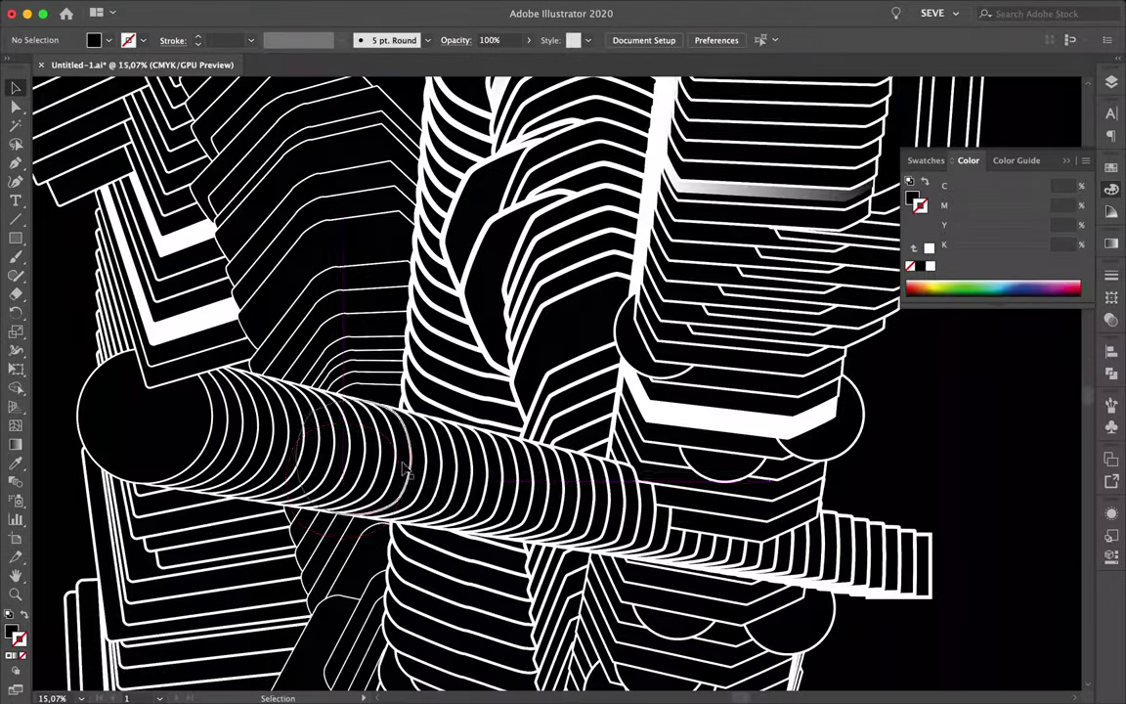
pyautogui.moveTo(400, 430)
pyautogui.mouseDown()
pyautogui.moveTo(360, 384)
pyautogui.moveTo(102, 449)
pyautogui.mouseUp()
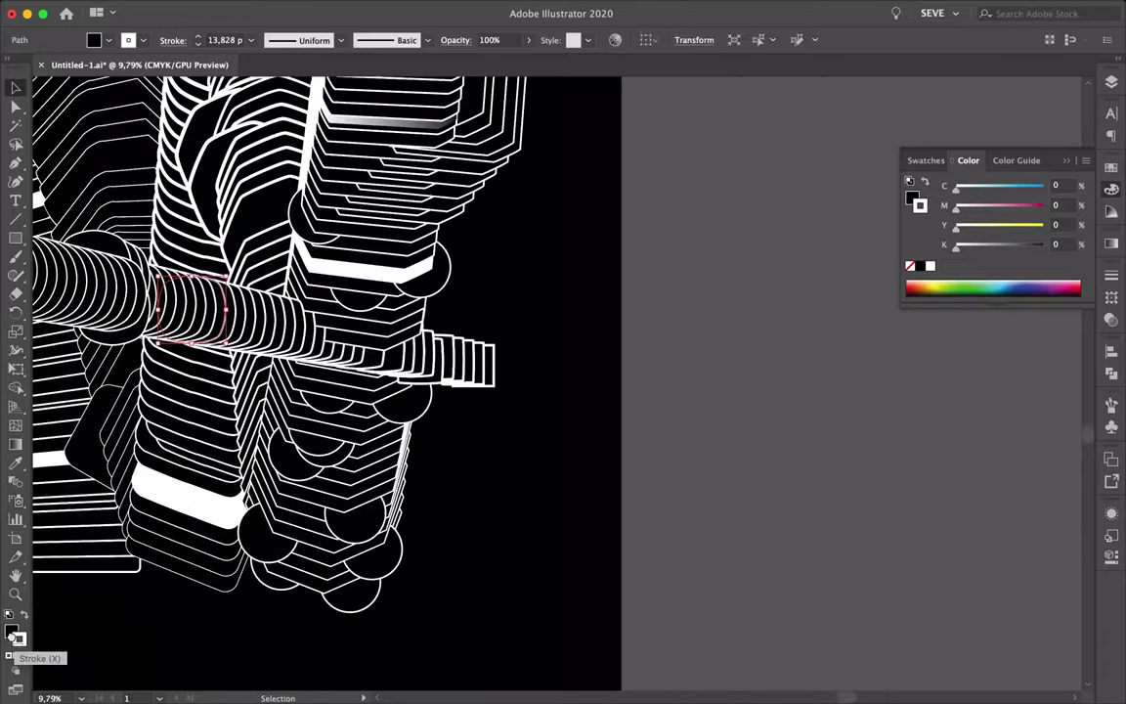
pyautogui.moveTo(319, 391); pyautogui.dragTo(61, 583)
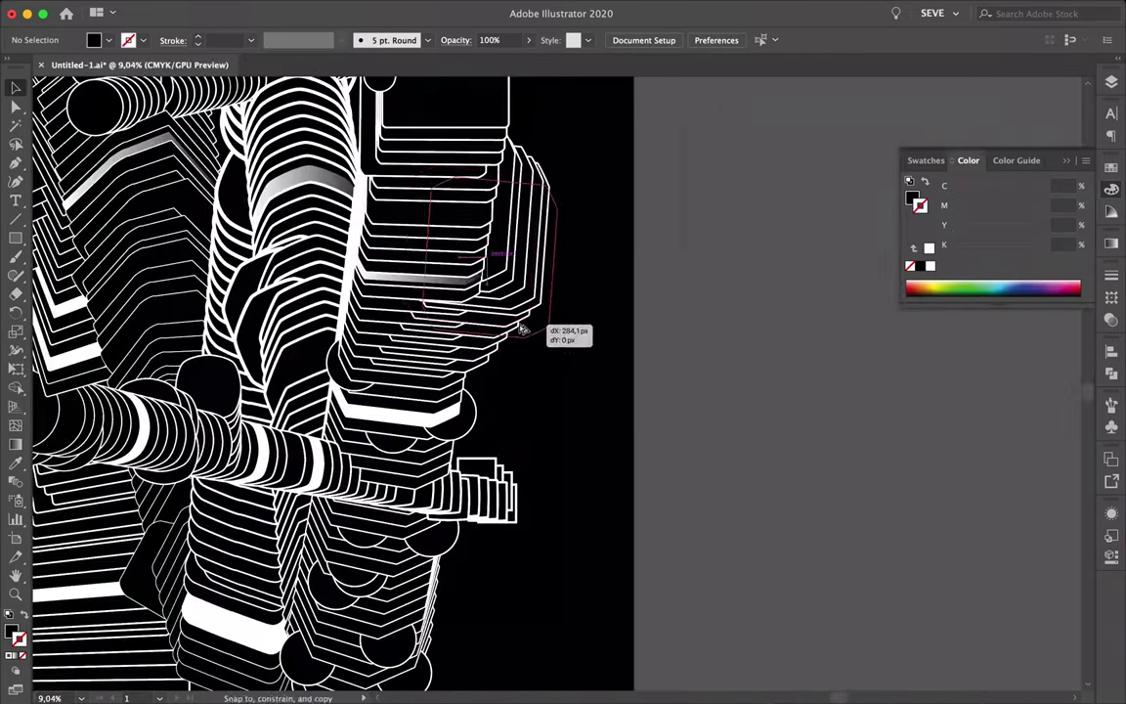
# - Nudge the copied path right and move shape copies lower down the poster
pyautogui.moveTo(523, 329); pyautogui.dragTo(550, 330)
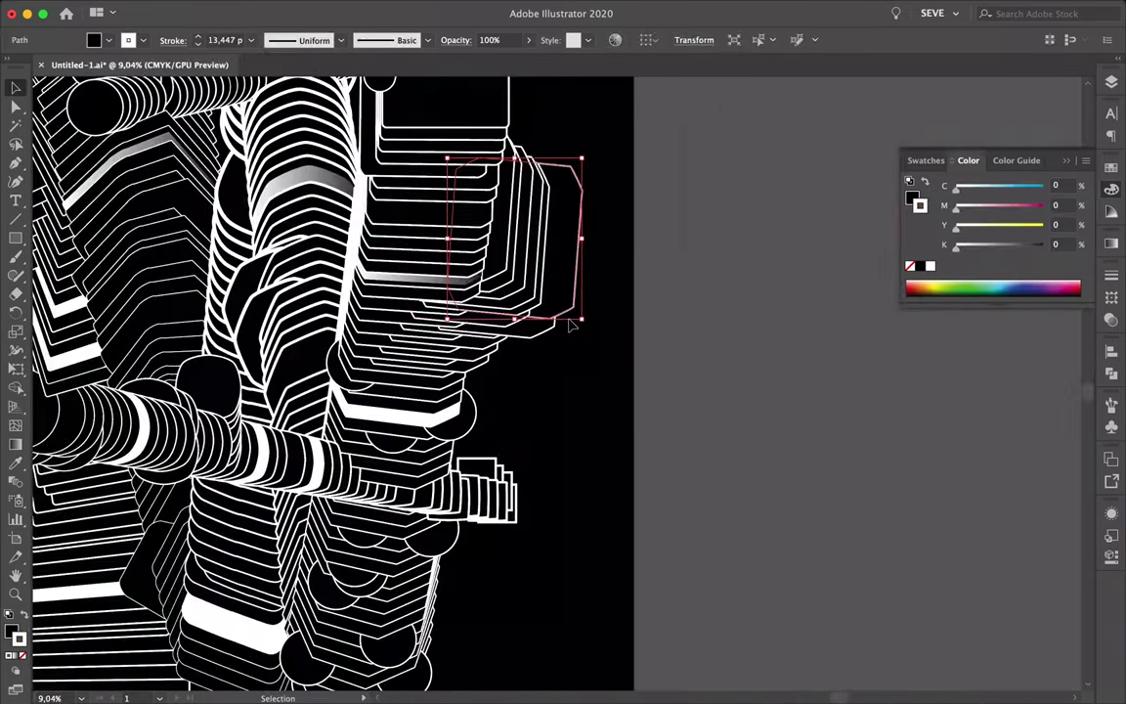
pyautogui.press('F7')
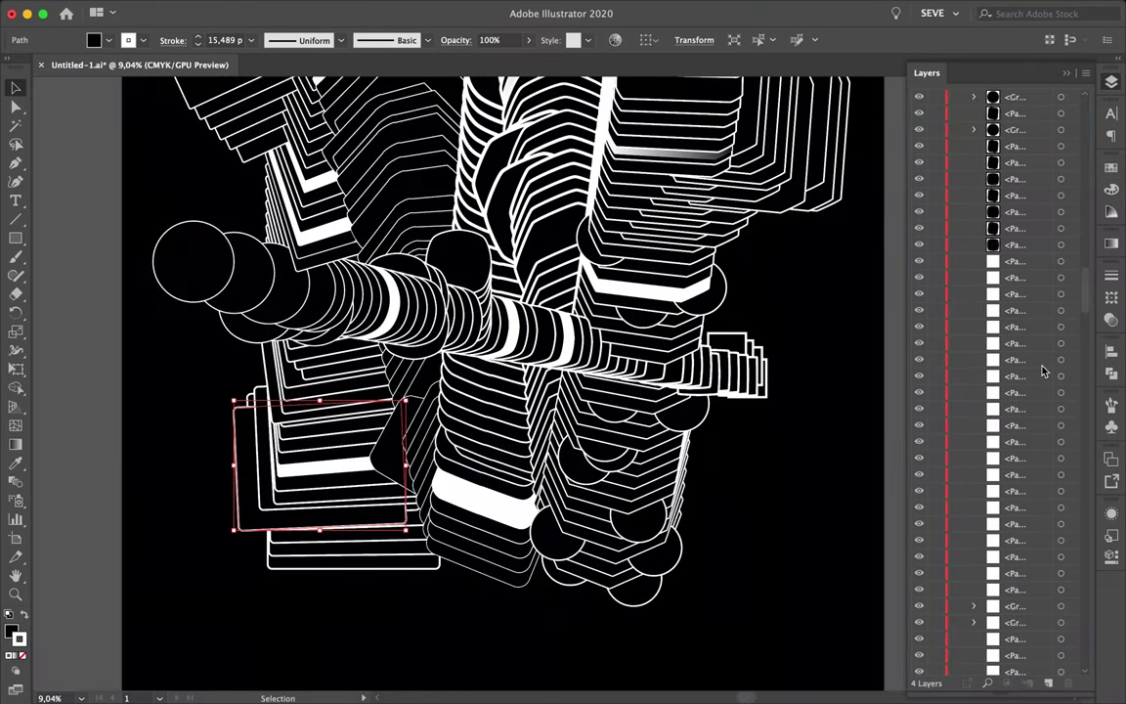
pyautogui.scroll(-10, 1041, 370)
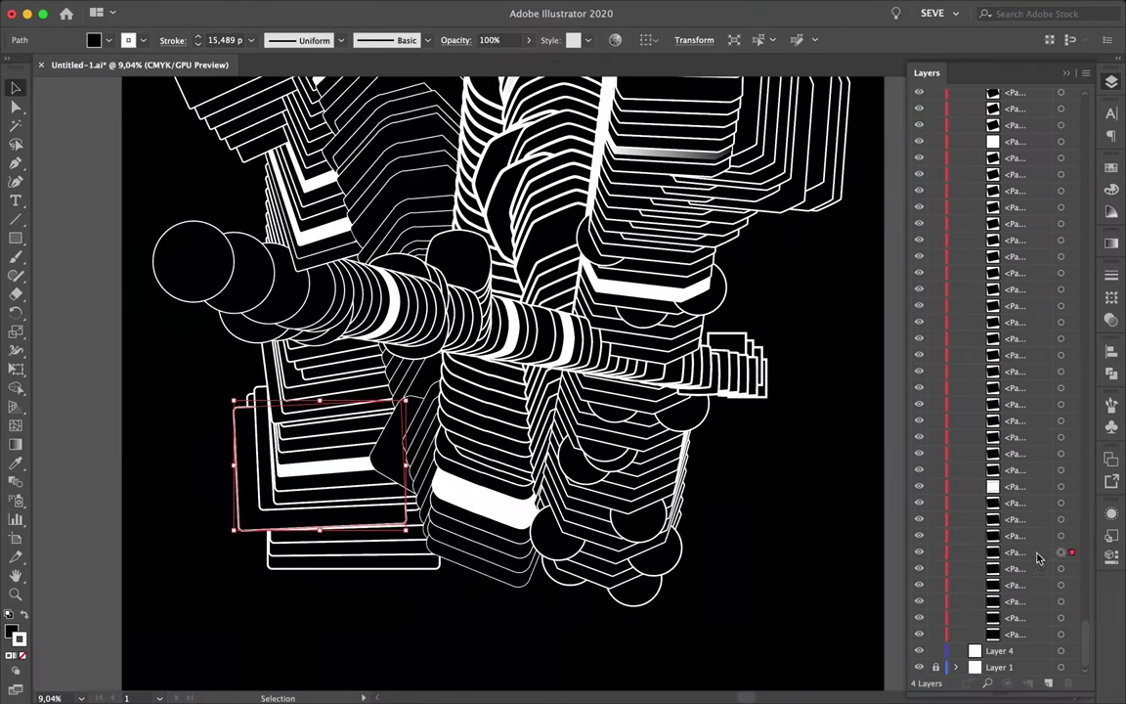
pyautogui.moveTo(241, 532)
pyautogui.mouseDown()
pyautogui.moveTo(498, 607)
pyautogui.moveTo(498, 630)
pyautogui.mouseUp()
pyautogui.scroll(3, 498, 607)
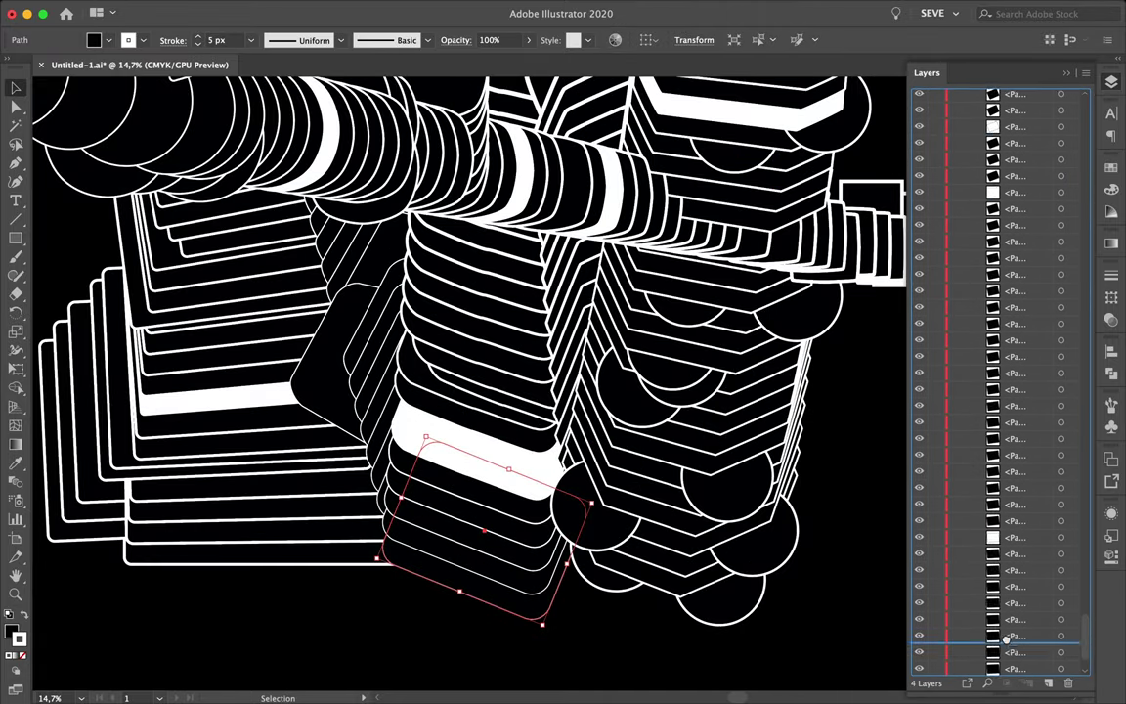
pyautogui.click(550, 632)
pyautogui.moveTo(469, 587); pyautogui.dragTo(445, 669)
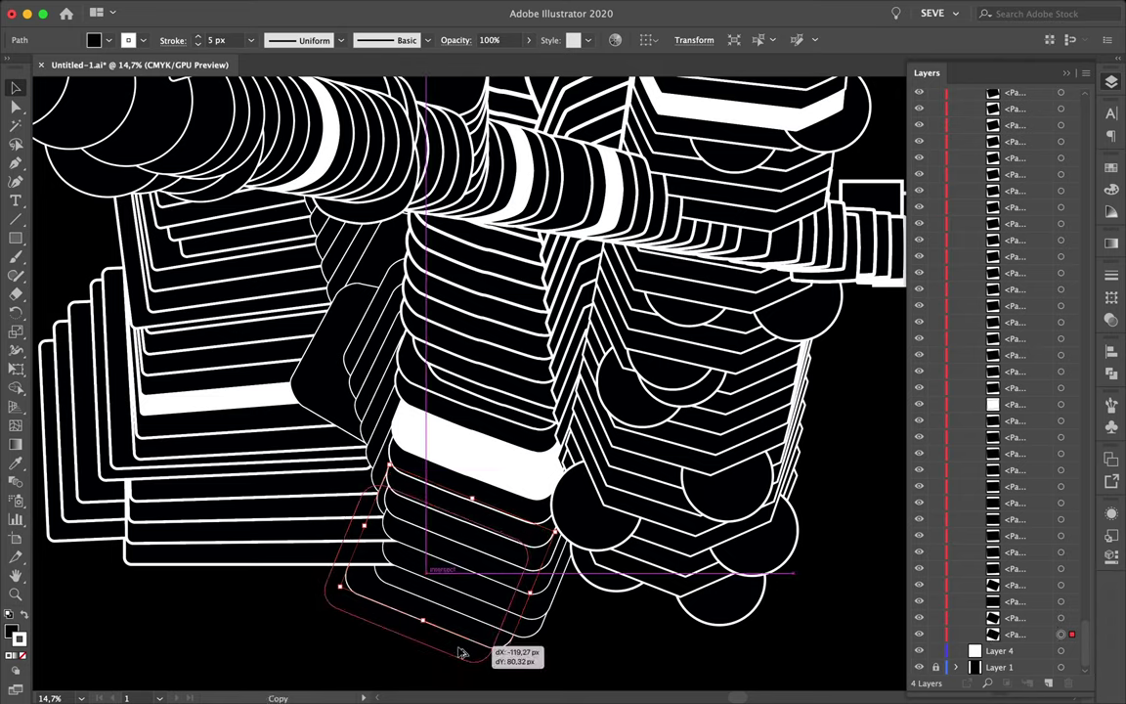
# - Duplicate the rounded box at the stack's base beside the original
pyautogui.hotkey('ctrl', 'shift', 'a')
pyautogui.scroll(-5, 777, 611)
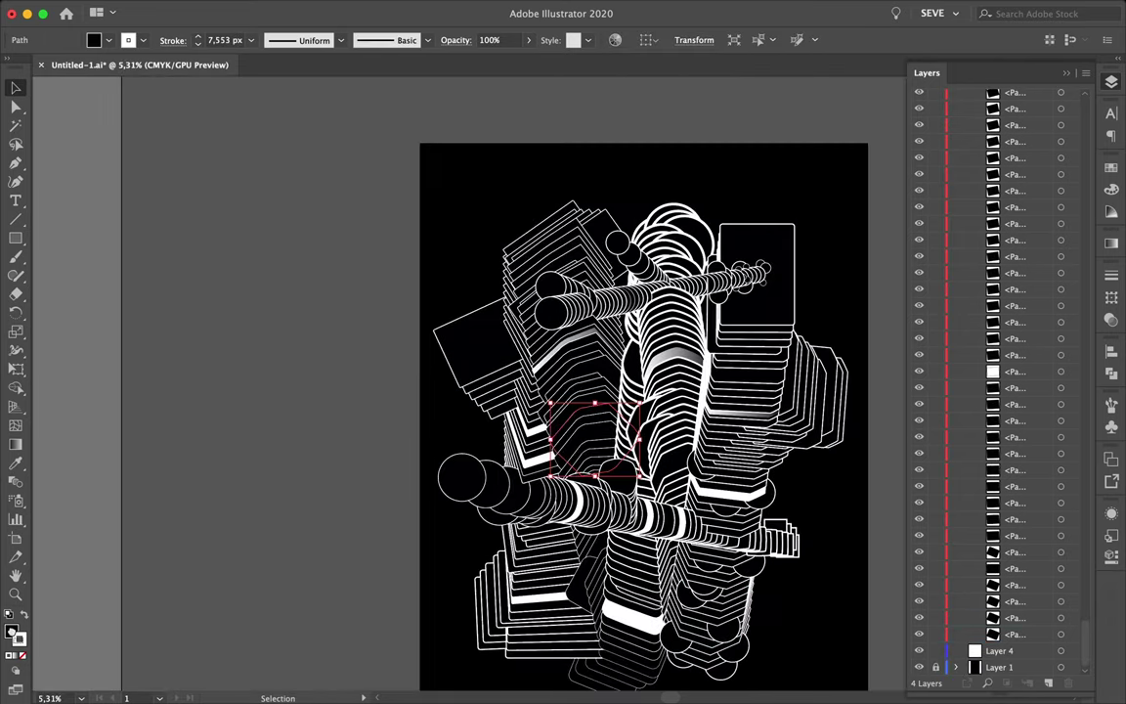
pyautogui.scroll(5, 547, 411)
pyautogui.scroll(-5, 201, 515)
pyautogui.scroll(2, 599, 561)
pyautogui.scroll(2, 599, 561)
pyautogui.click(409, 529)
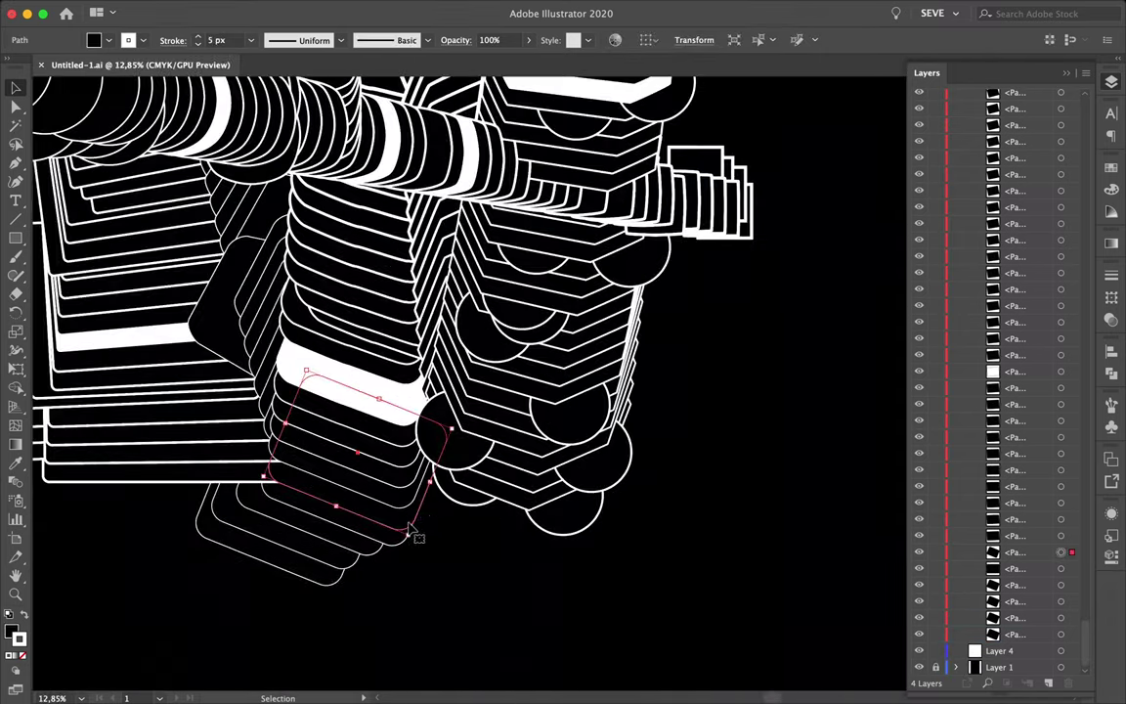
pyautogui.moveTo(427, 521); pyautogui.dragTo(430, 523)
pyautogui.click(469, 520)
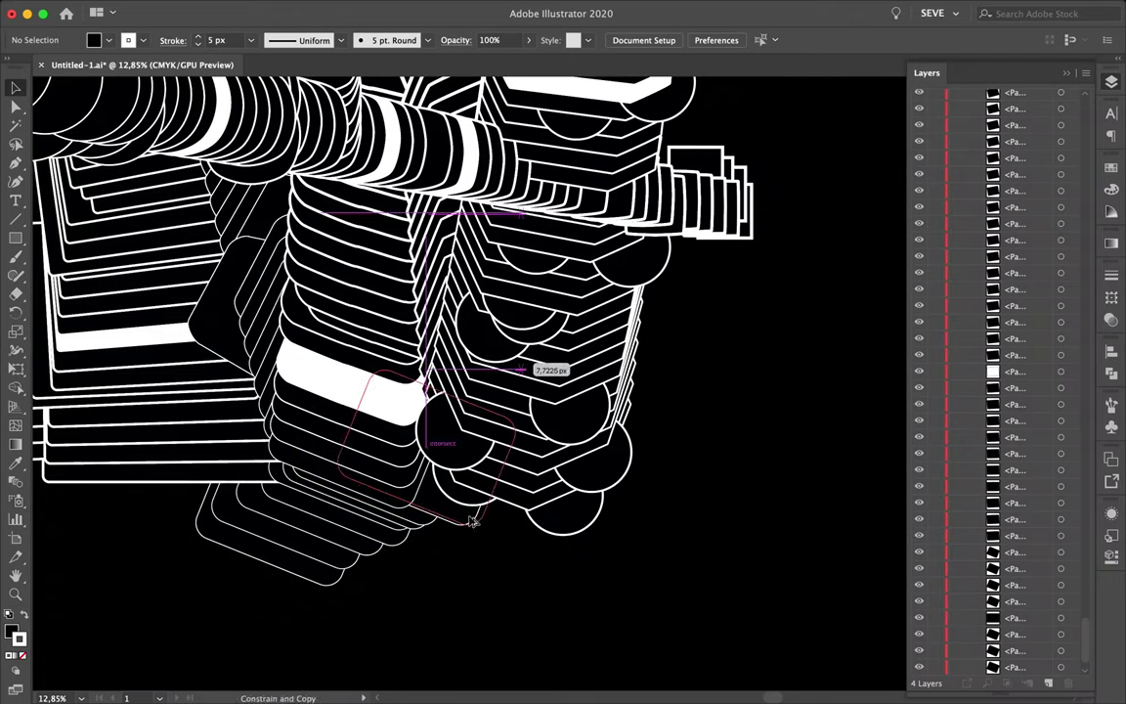
pyautogui.moveTo(563, 494); pyautogui.dragTo(407, 520)
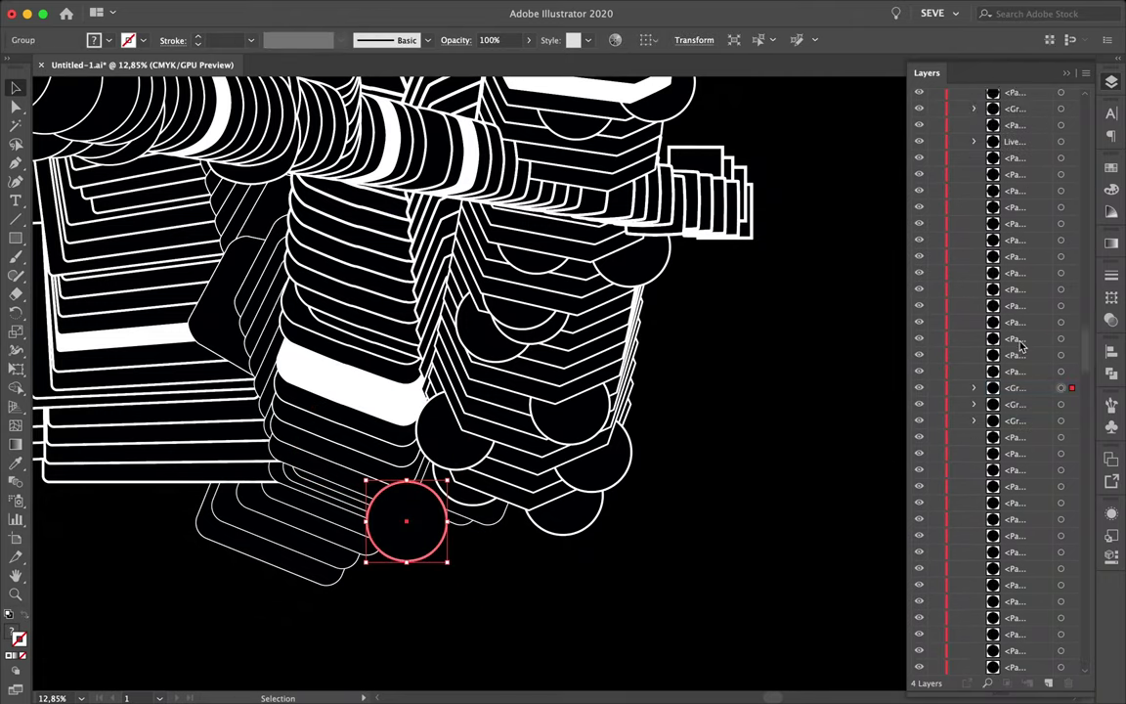
# - Drag the circle group further back in the Layers panel stacking order
pyautogui.scroll(5, 1024, 675)
pyautogui.scroll(-5, 1024, 674)
pyautogui.scroll(-5, 1024, 675)
pyautogui.scroll(-5, 1024, 674)
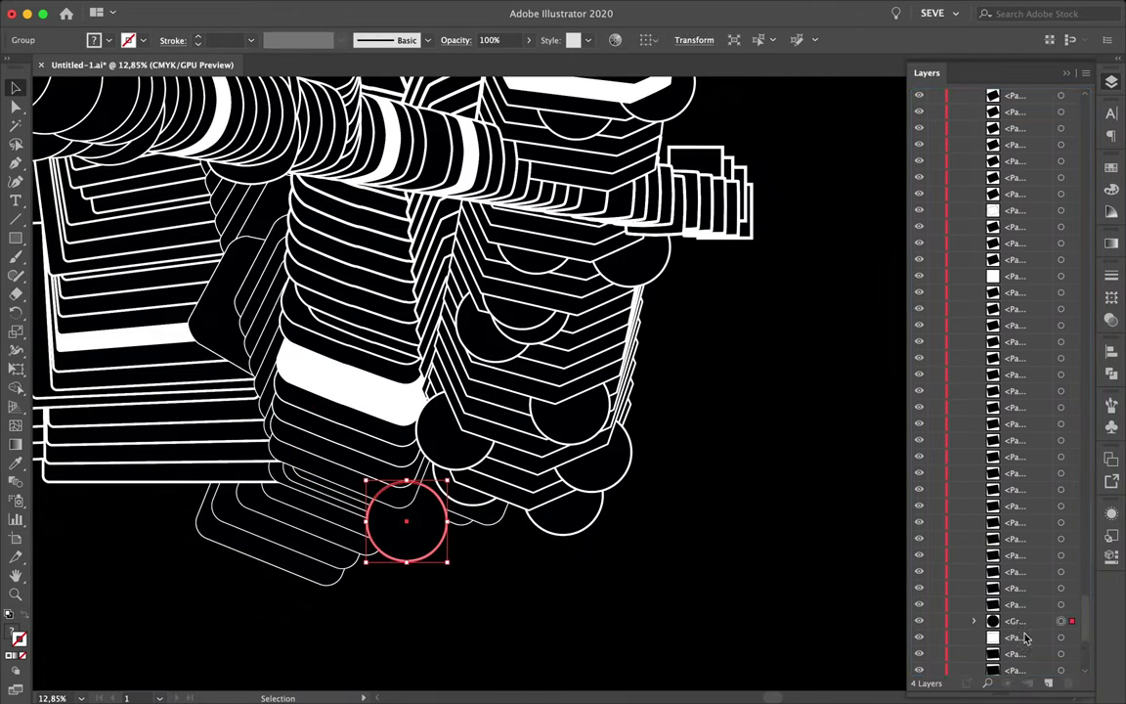
pyautogui.scroll(-5, 1026, 677)
pyautogui.moveTo(1016, 290); pyautogui.dragTo(1028, 454)
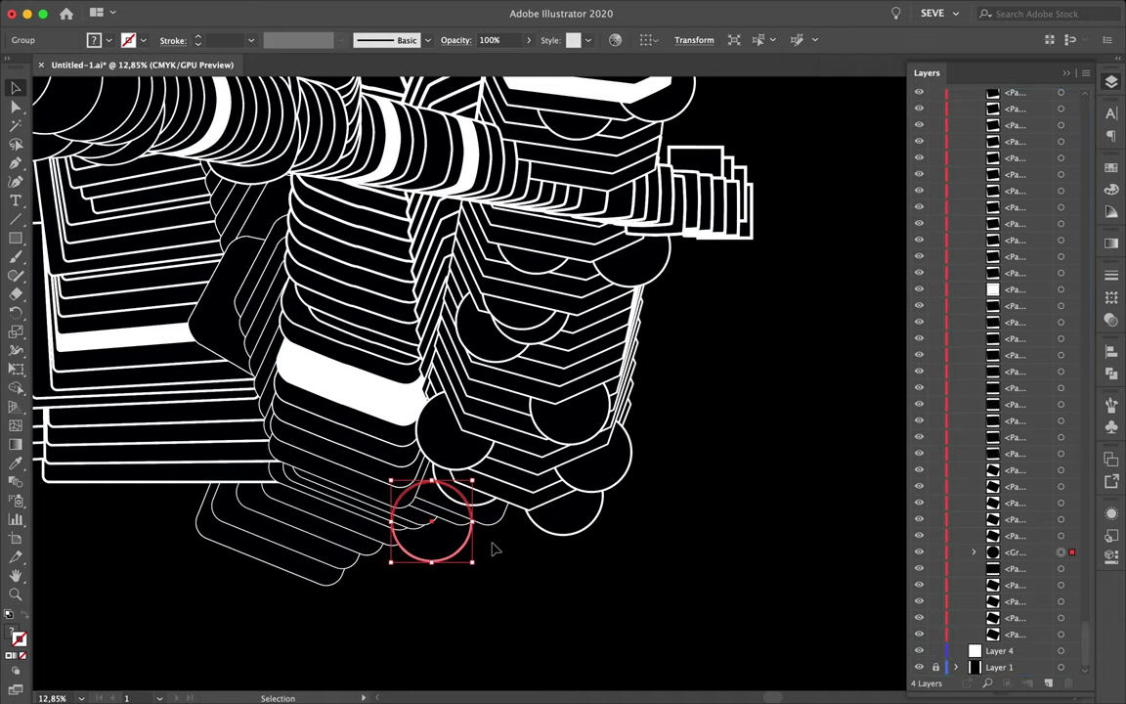
# - Check the circle below the stack, then move the polygon outline up and right
pyautogui.click(206, 502)
pyautogui.scroll(-2, 457, 669)
pyautogui.rightClick(303, 576)
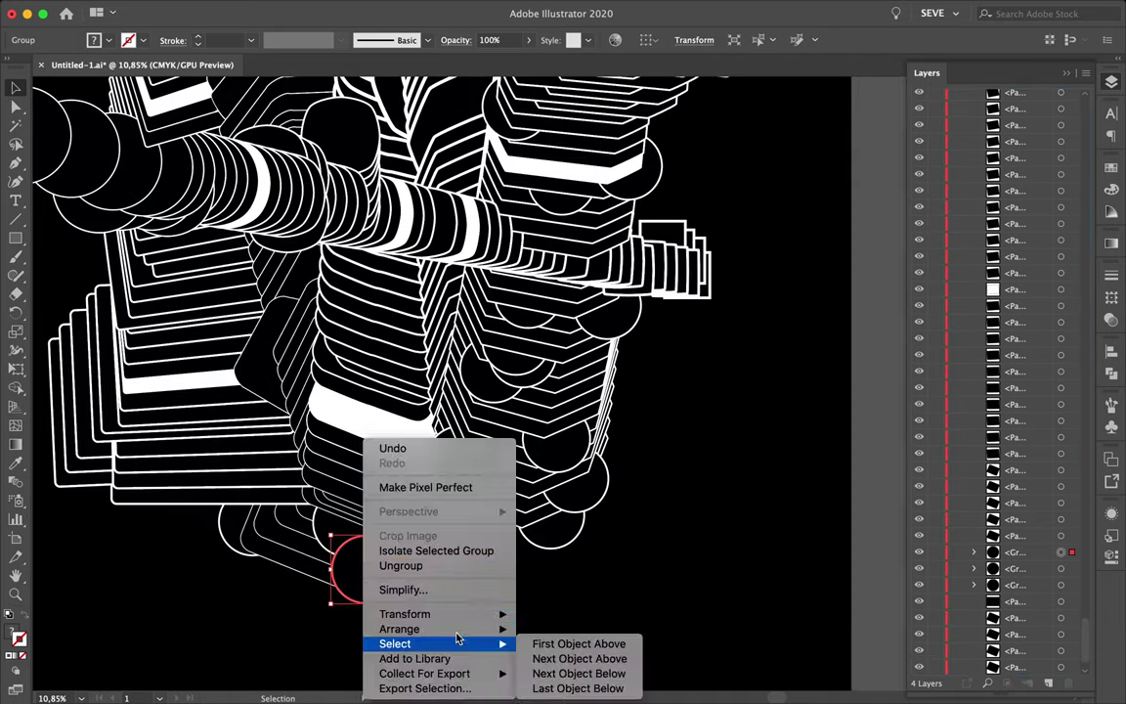
pyautogui.press('Escape')
pyautogui.moveTo(591, 403); pyautogui.dragTo(704, 347)
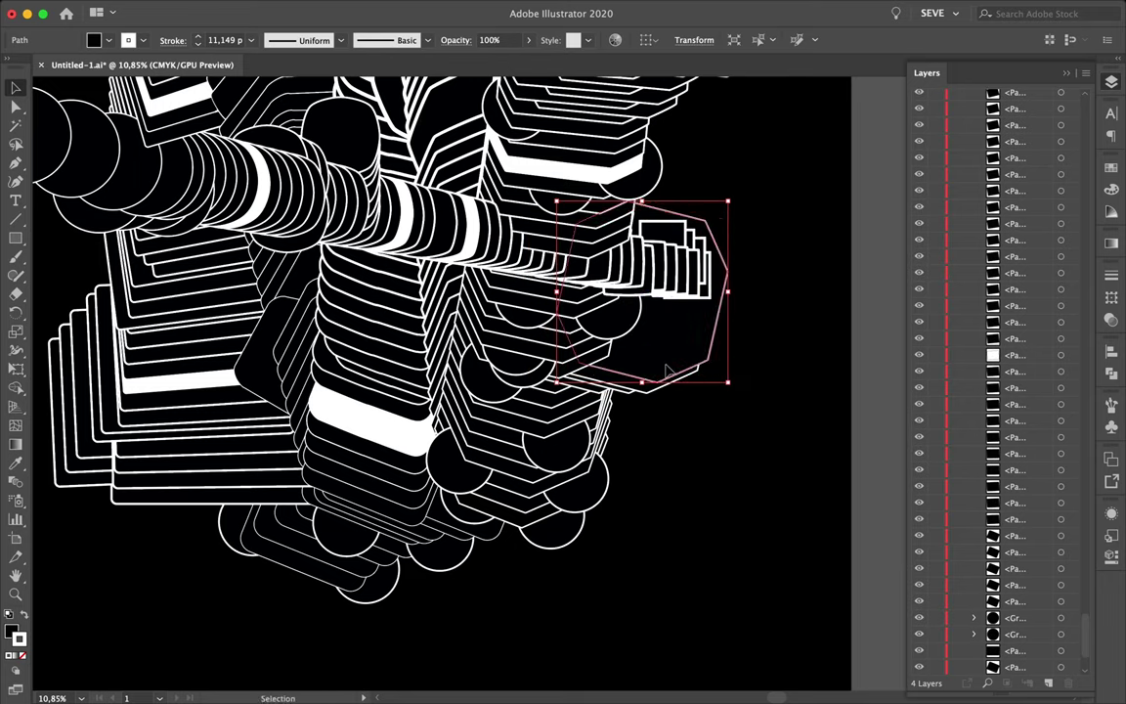
# - Duplicate the outlined rectangles into a stack near the top of the right column
pyautogui.scroll(-5, 675, 384)
pyautogui.moveTo(729, 460); pyautogui.dragTo(704, 414)
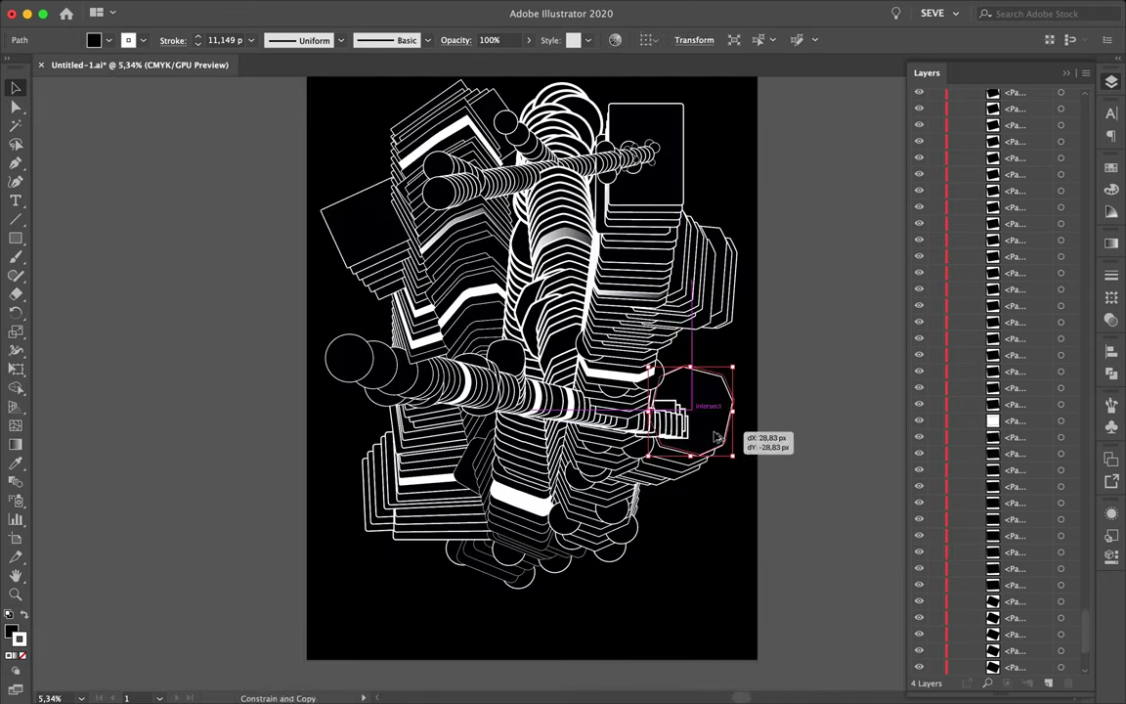
pyautogui.scroll(5, 703, 415)
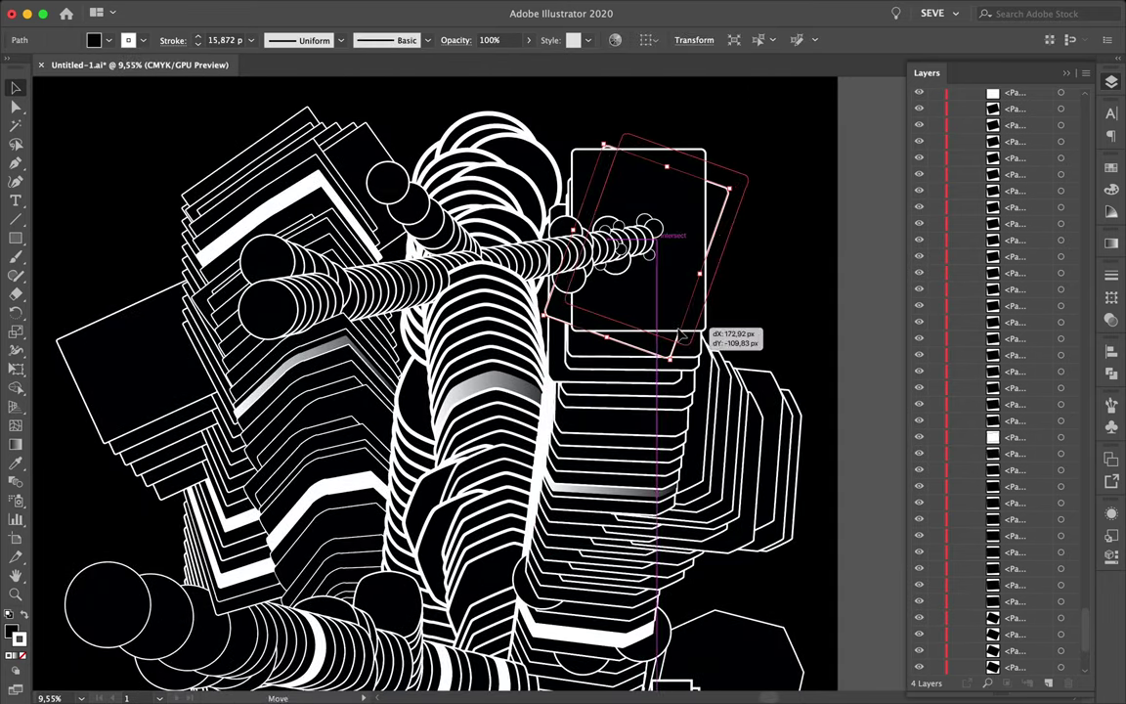
pyautogui.moveTo(728, 198); pyautogui.dragTo(761, 174)
pyautogui.scroll(5, 1038, 281)
pyautogui.scroll(5, 1037, 281)
pyautogui.click(752, 232)
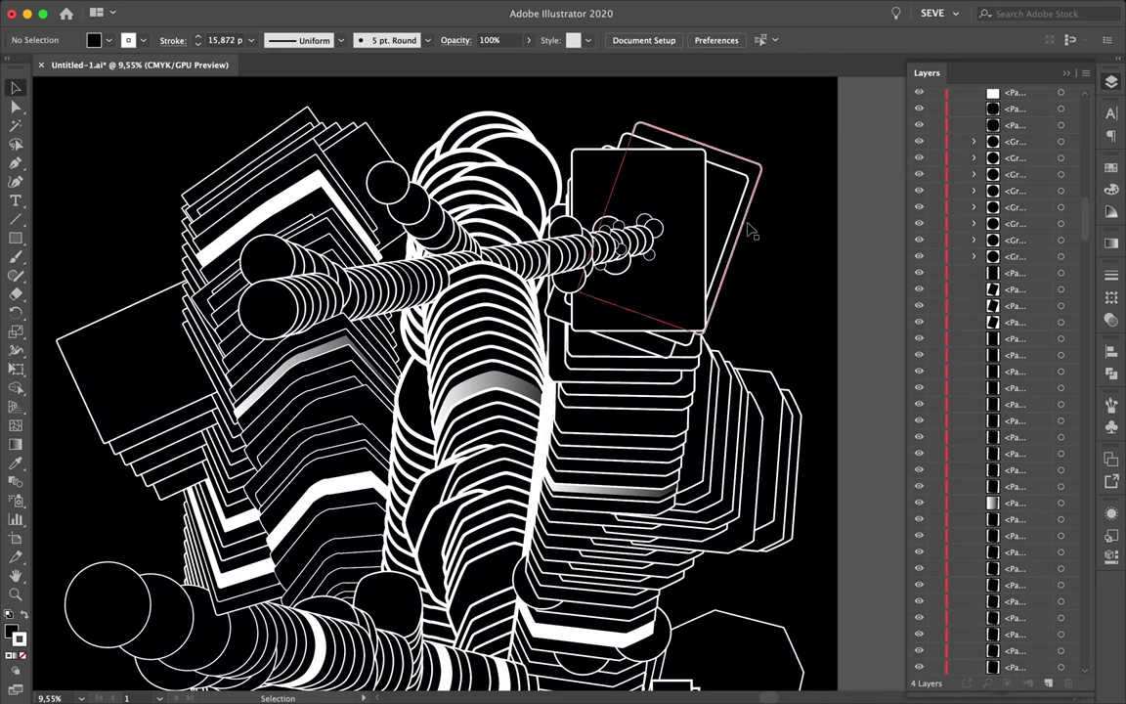
pyautogui.scroll(-2, 249, 305)
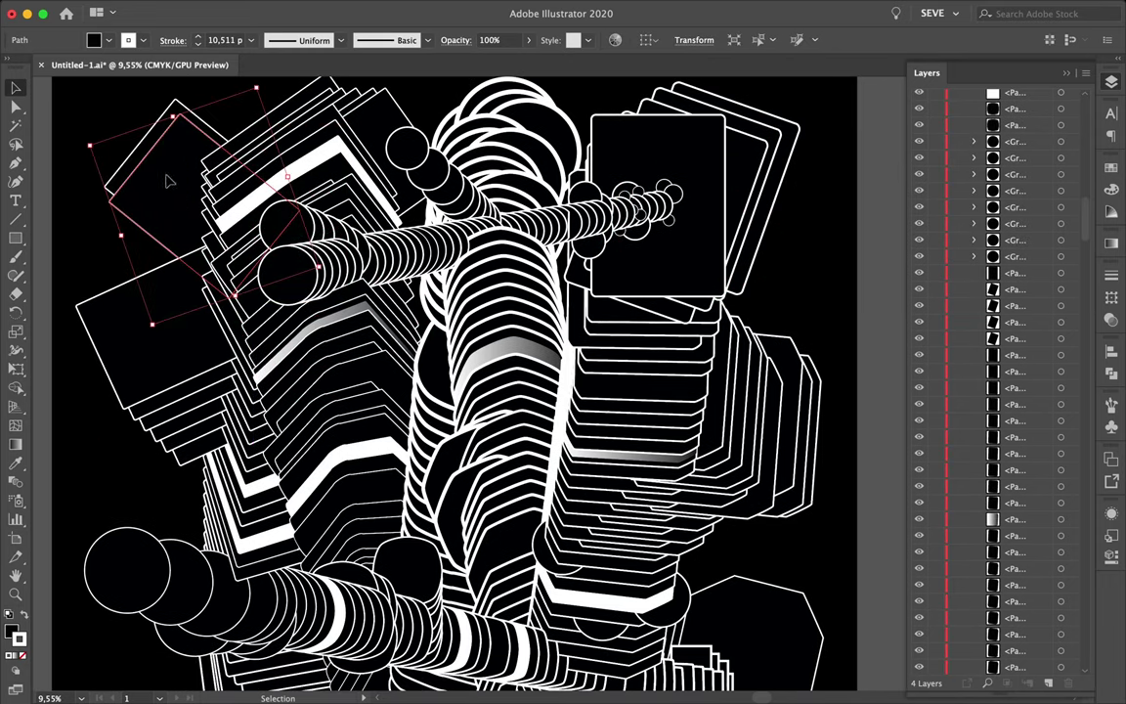
# - Move the tilted rectangle piece to the upper left
pyautogui.moveTo(166, 224); pyautogui.dragTo(91, 217)
pyautogui.scroll(-3, 91, 217)
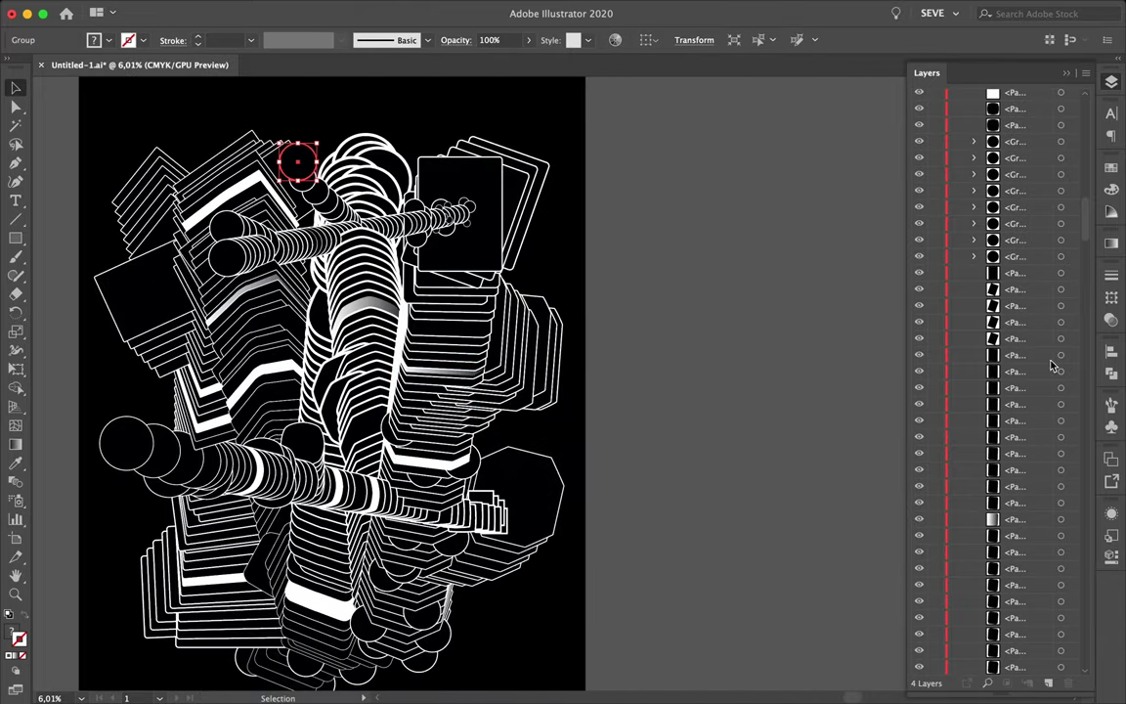
pyautogui.scroll(-10, 1016, 391)
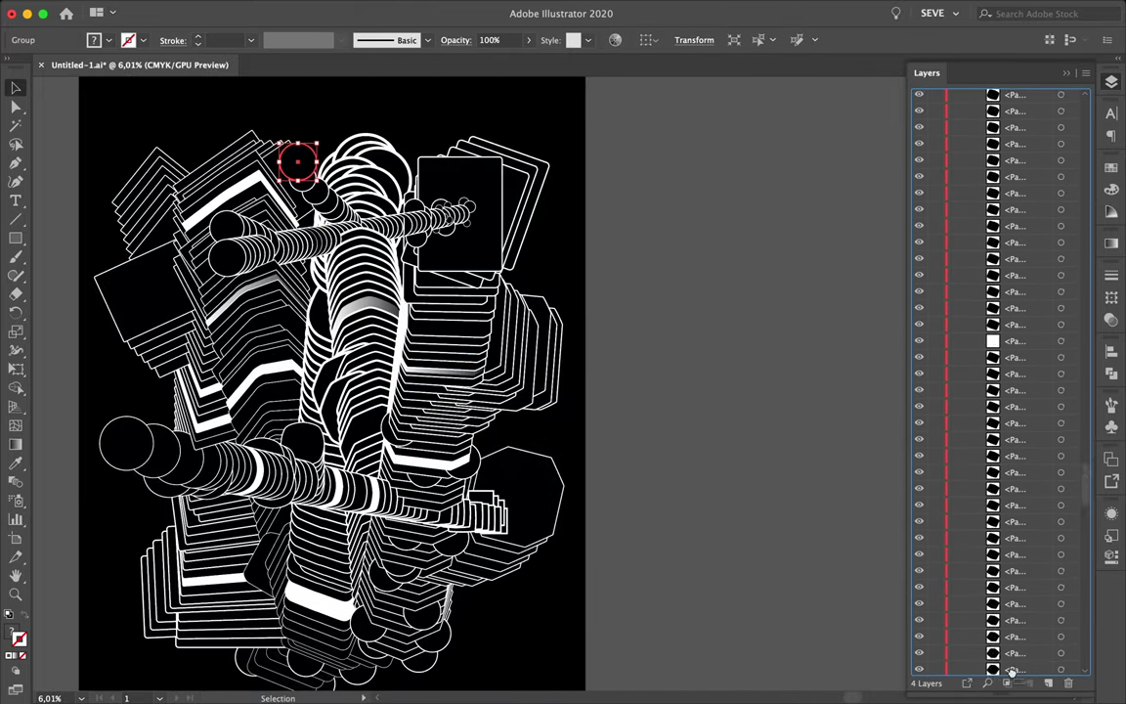
pyautogui.scroll(-5, 1012, 645)
pyautogui.click(315, 157)
pyautogui.click(650, 251)
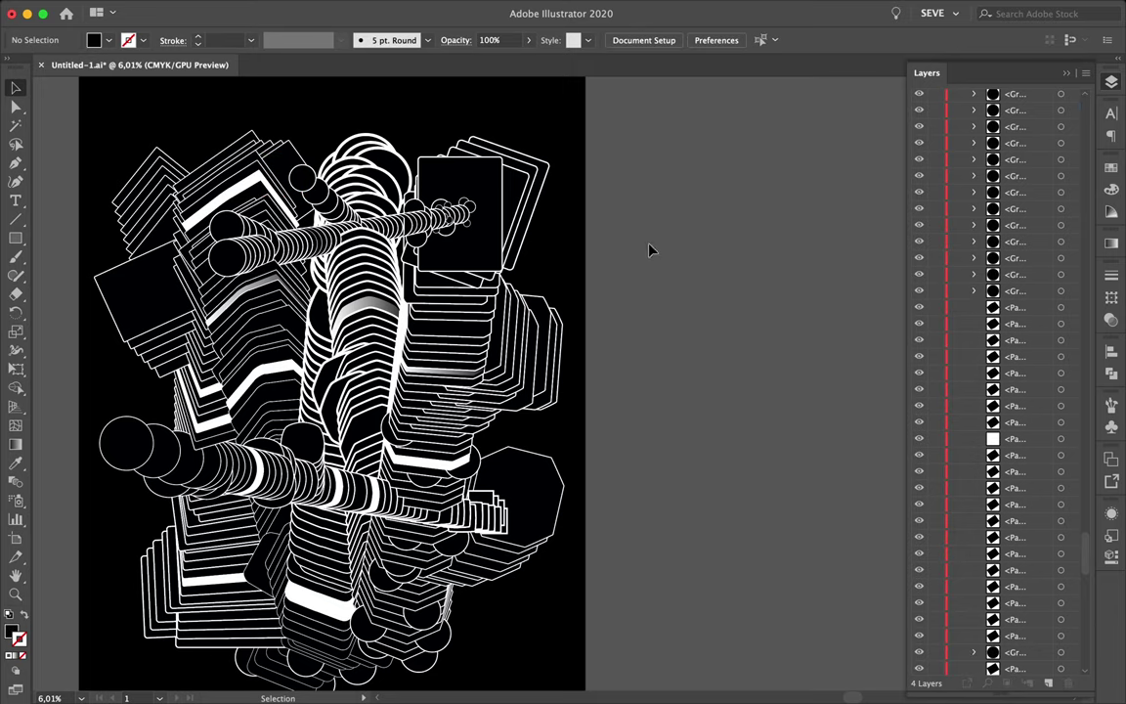
# - Drop a copy of the circle group higher up, then fit the artboard in view
pyautogui.scroll(3, 359, 180)
pyautogui.moveTo(238, 186); pyautogui.dragTo(244, 145)
pyautogui.click(304, 111)
pyautogui.scroll(3, 274, 169)
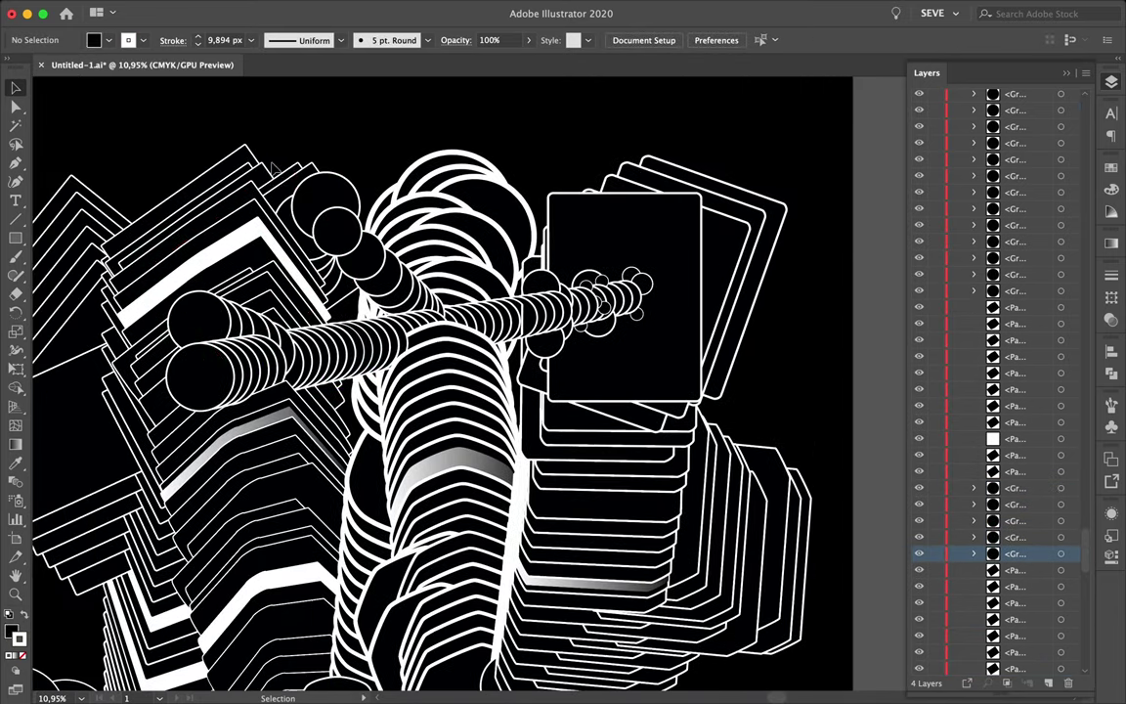
pyautogui.scroll(-3, 369, 151)
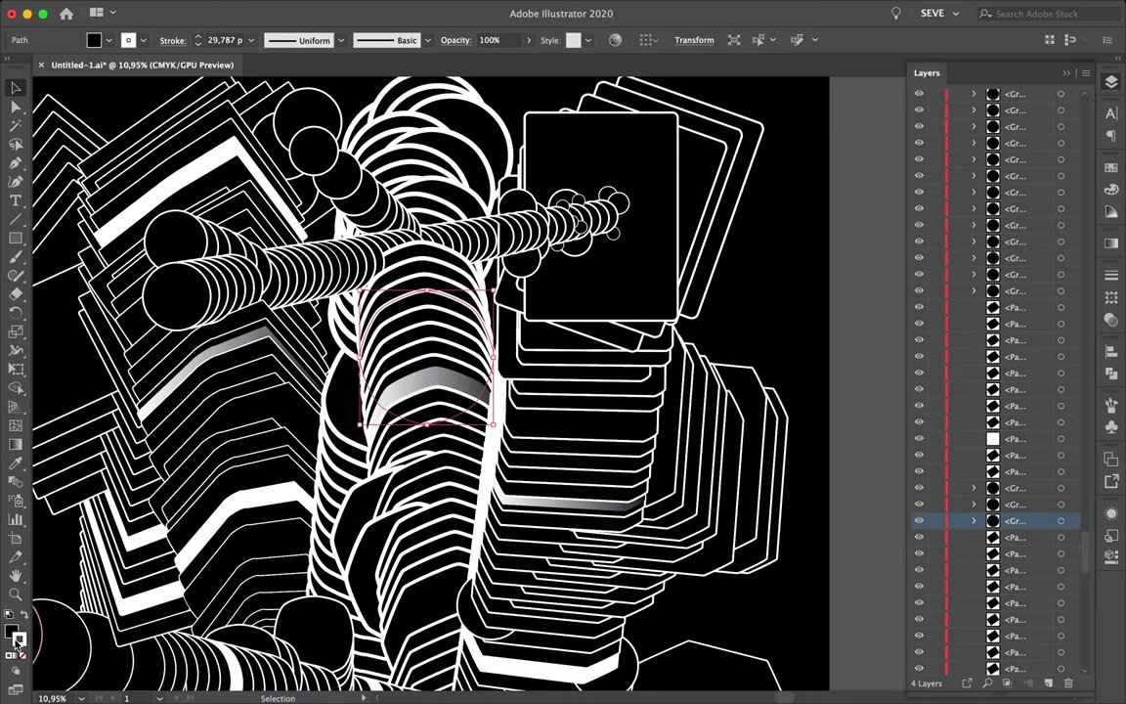
pyautogui.click(337, 293)
pyautogui.scroll(-3, 293, 342)
pyautogui.hotkey('ctrl', 'shift', 'a')
pyautogui.hotkey('ctrl', '0')
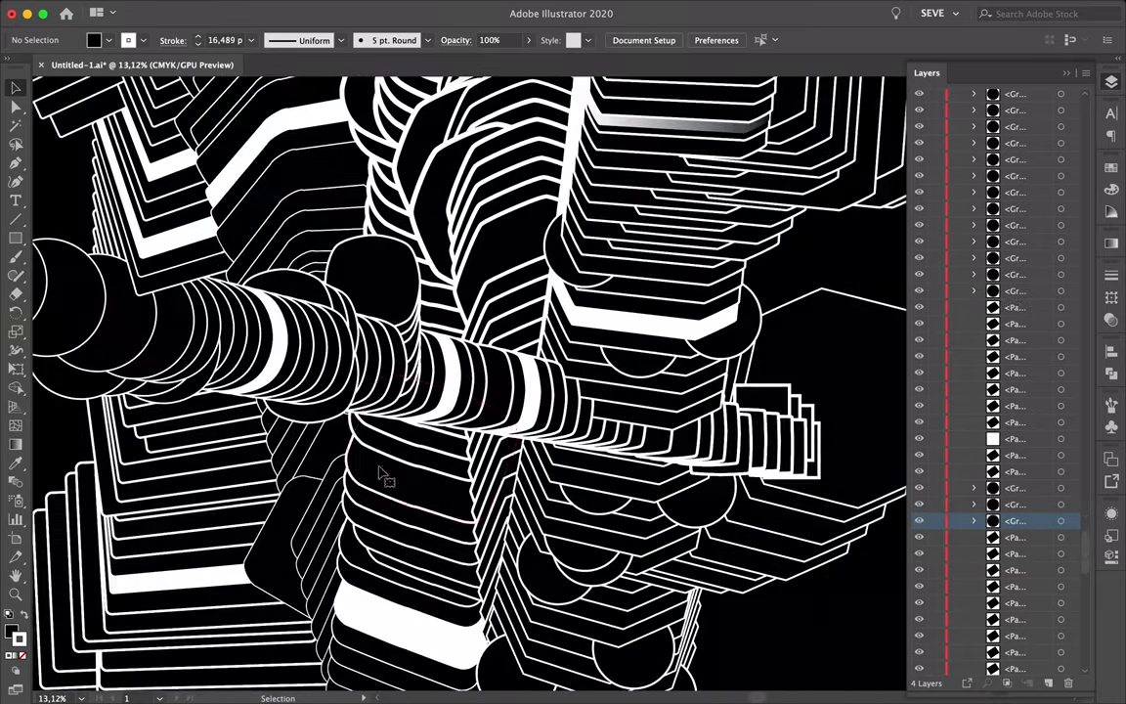
# - Preview the artwork in full-screen mode, then restore the panels
pyautogui.press('f')
pyautogui.press('f')
pyautogui.scroll(3, 834, 330)
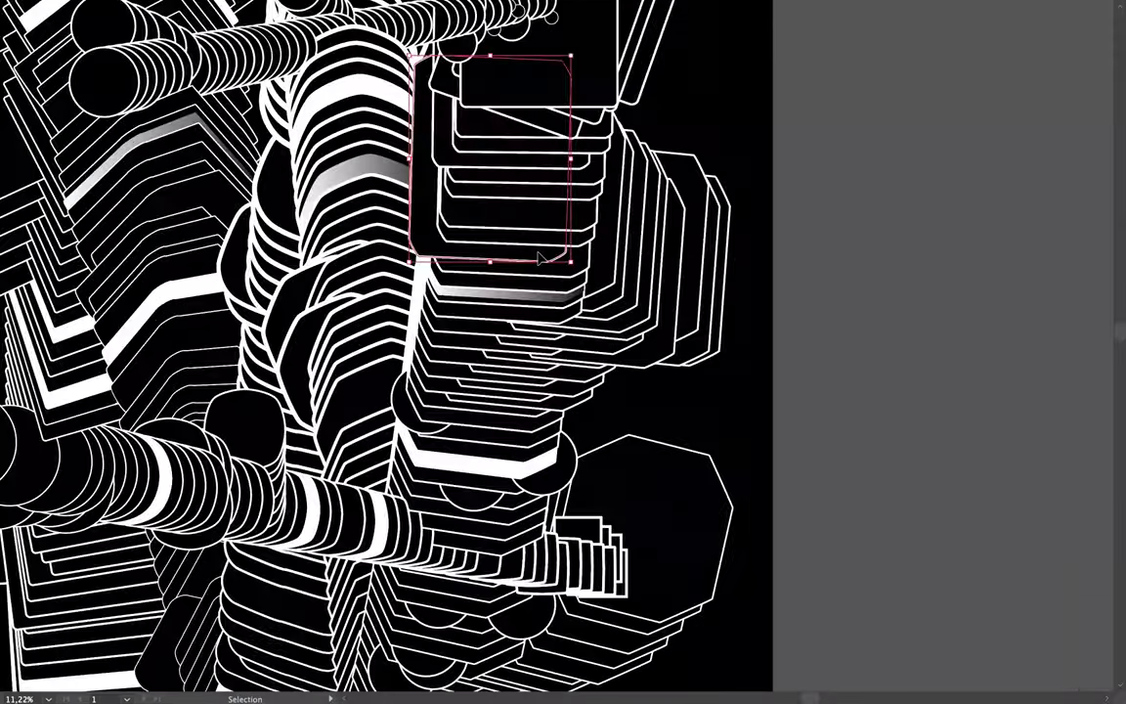
pyautogui.click(533, 259)
pyautogui.scroll(-3, 679, 402)
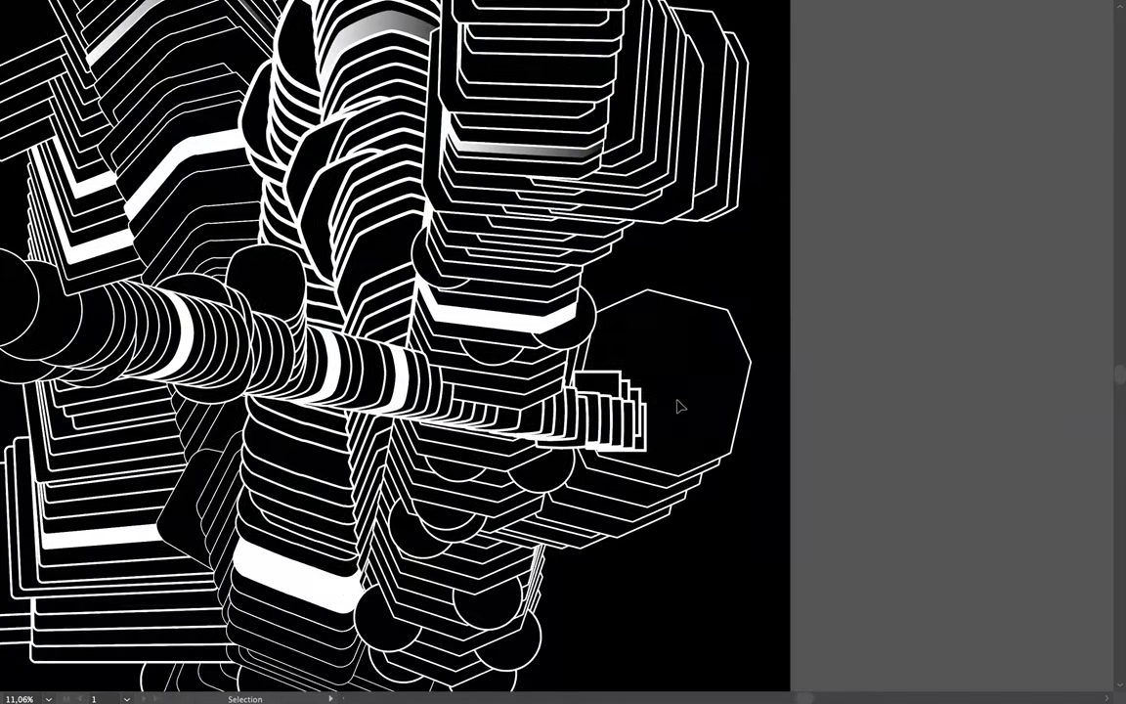
pyautogui.scroll(-2, 633, 610)
pyautogui.press('f')
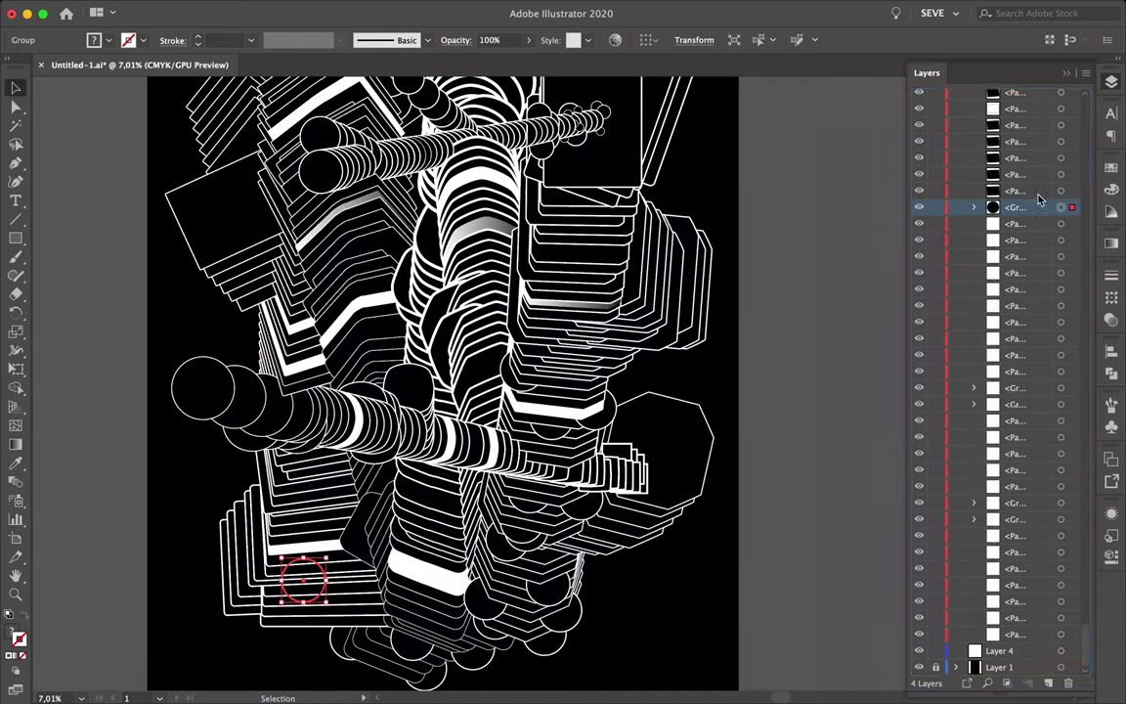
# - Move the circle group onto the left column and the faint circle group down-left
pyautogui.scroll(2, 319, 675)
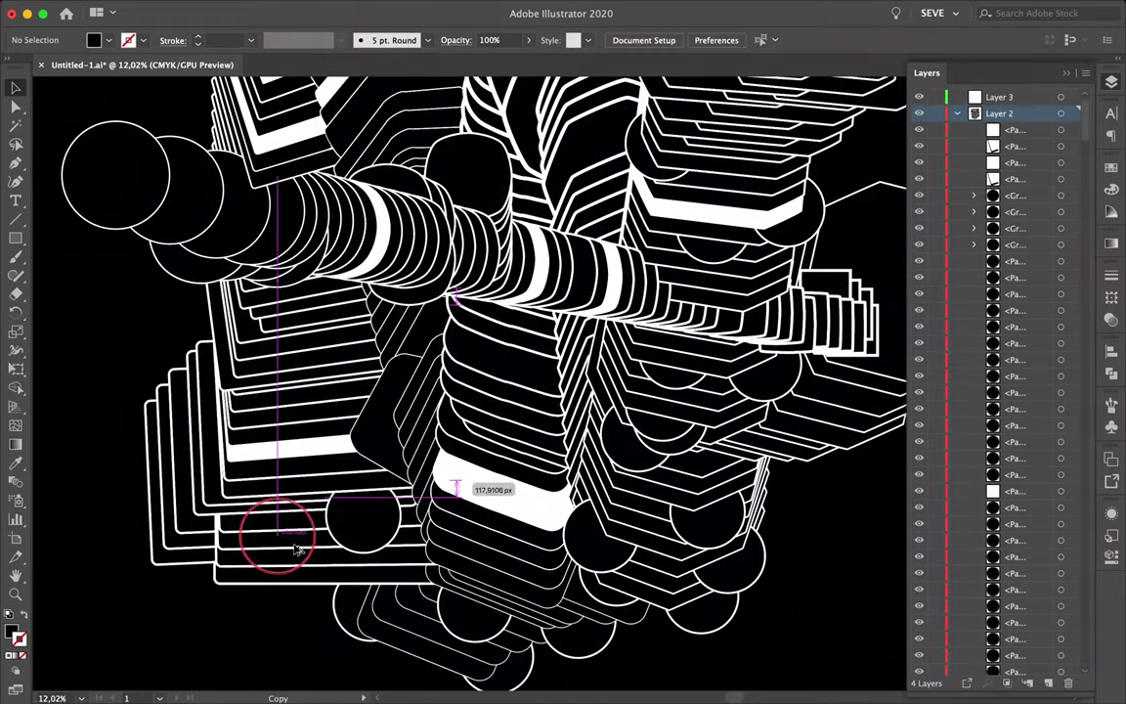
pyautogui.rightClick(298, 550)
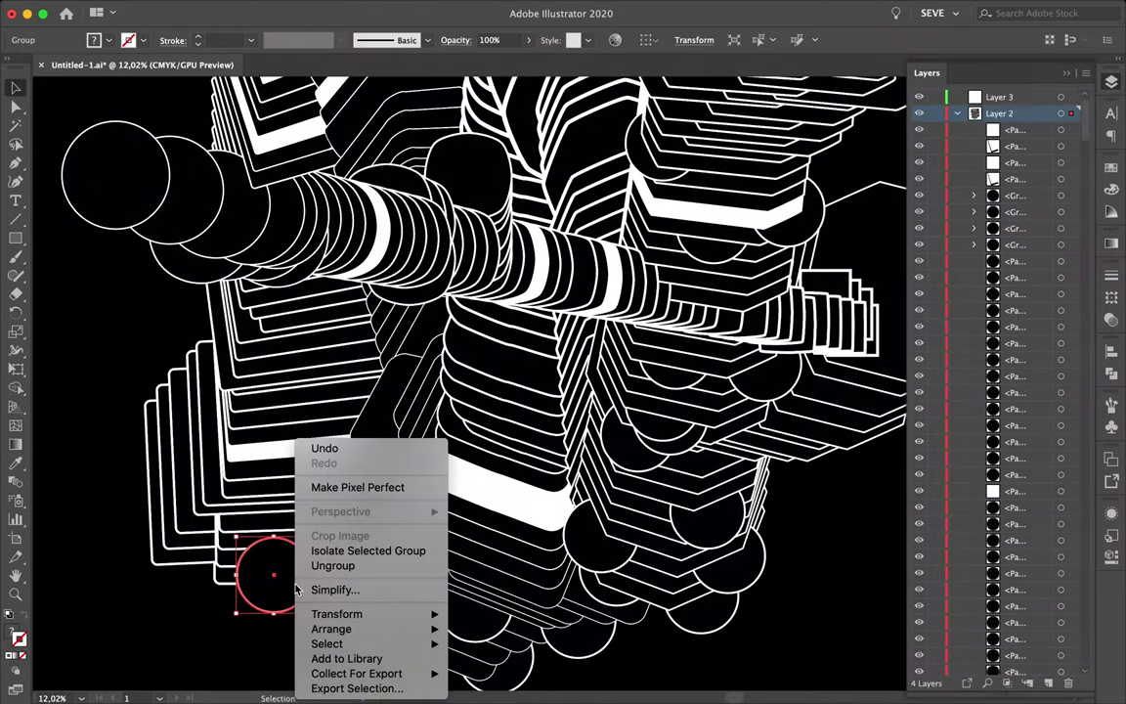
pyautogui.press('Escape')
pyautogui.moveTo(279, 537)
pyautogui.mouseDown()
pyautogui.moveTo(346, 321)
pyautogui.moveTo(317, 291)
pyautogui.mouseUp()
pyautogui.click(149, 350)
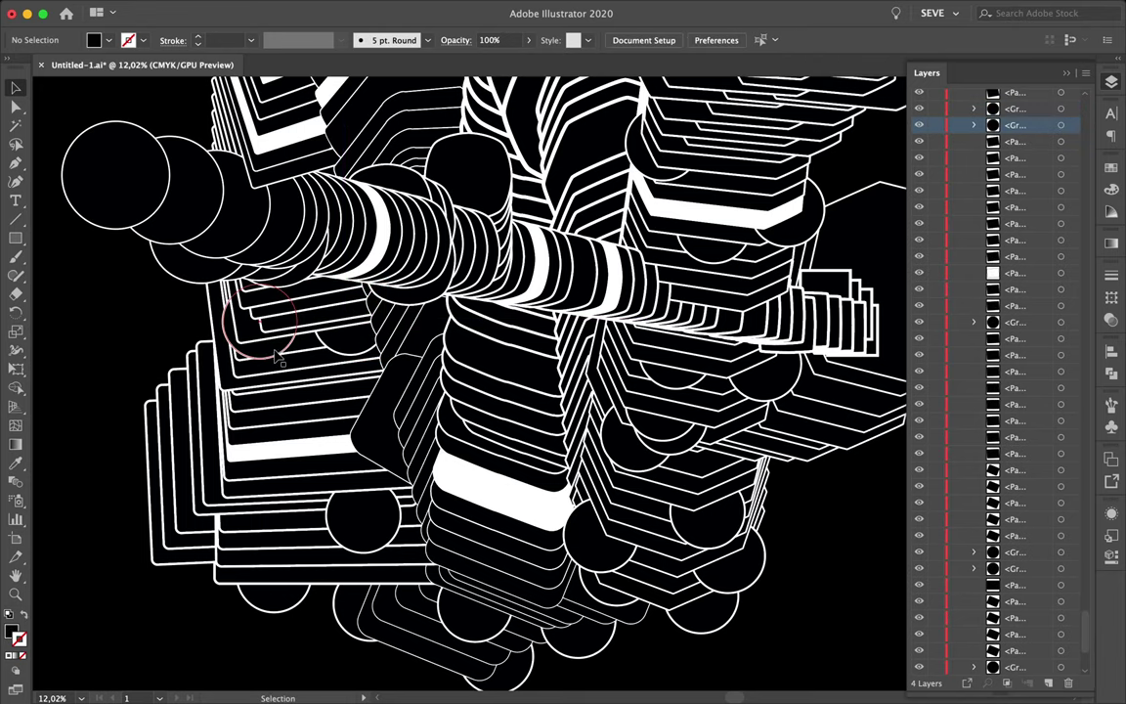
pyautogui.moveTo(279, 358); pyautogui.dragTo(203, 415)
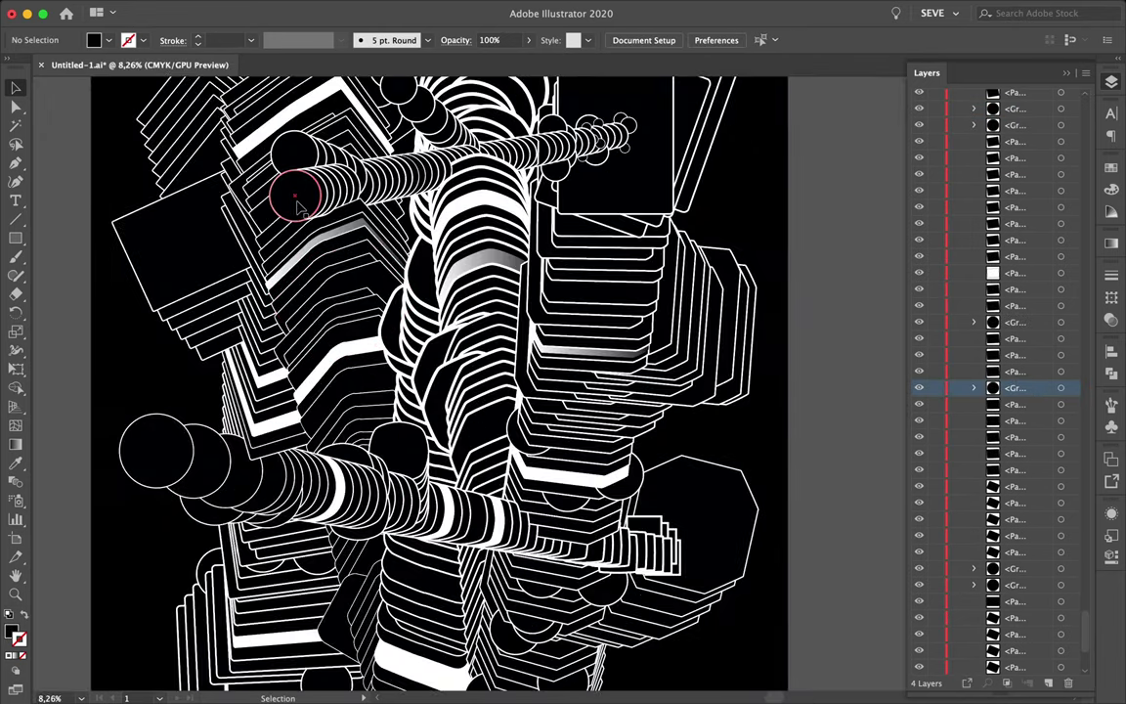
# - Move the circle's row lower in the Layers panel stacking order
pyautogui.moveTo(1016, 404); pyautogui.dragTo(1019, 670)
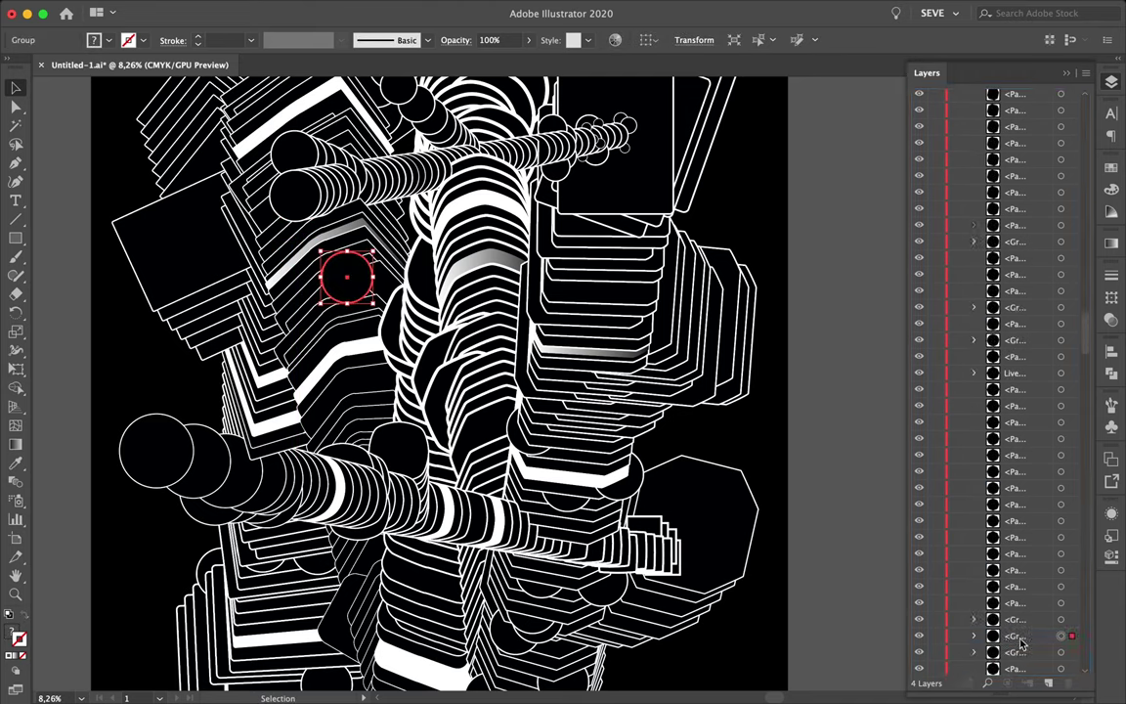
pyautogui.moveTo(1019, 670); pyautogui.dragTo(1016, 615)
pyautogui.scroll(3, 410, 213)
# - Scatter circle copies nearby and onto the right column, then fit the artboard
pyautogui.moveTo(302, 322)
pyautogui.mouseDown()
pyautogui.moveTo(355, 340)
pyautogui.moveTo(352, 367)
pyautogui.mouseUp()
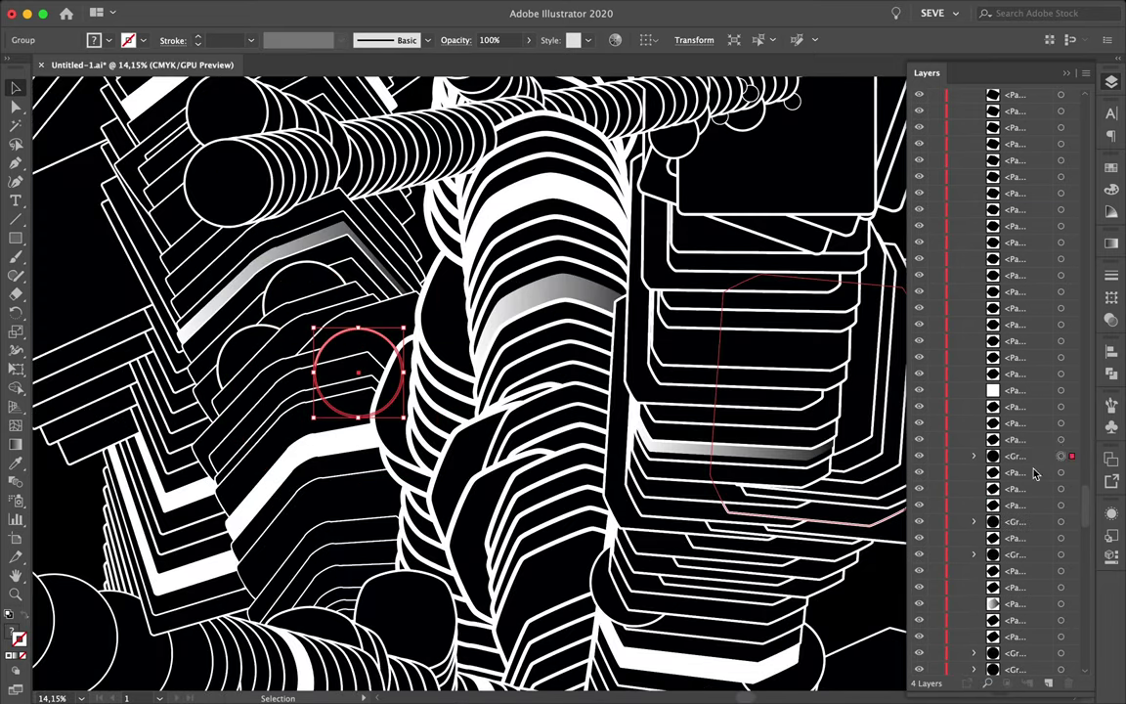
pyautogui.scroll(-2, 598, 257)
pyautogui.click(598, 257)
pyautogui.moveTo(521, 357); pyautogui.dragTo(502, 348)
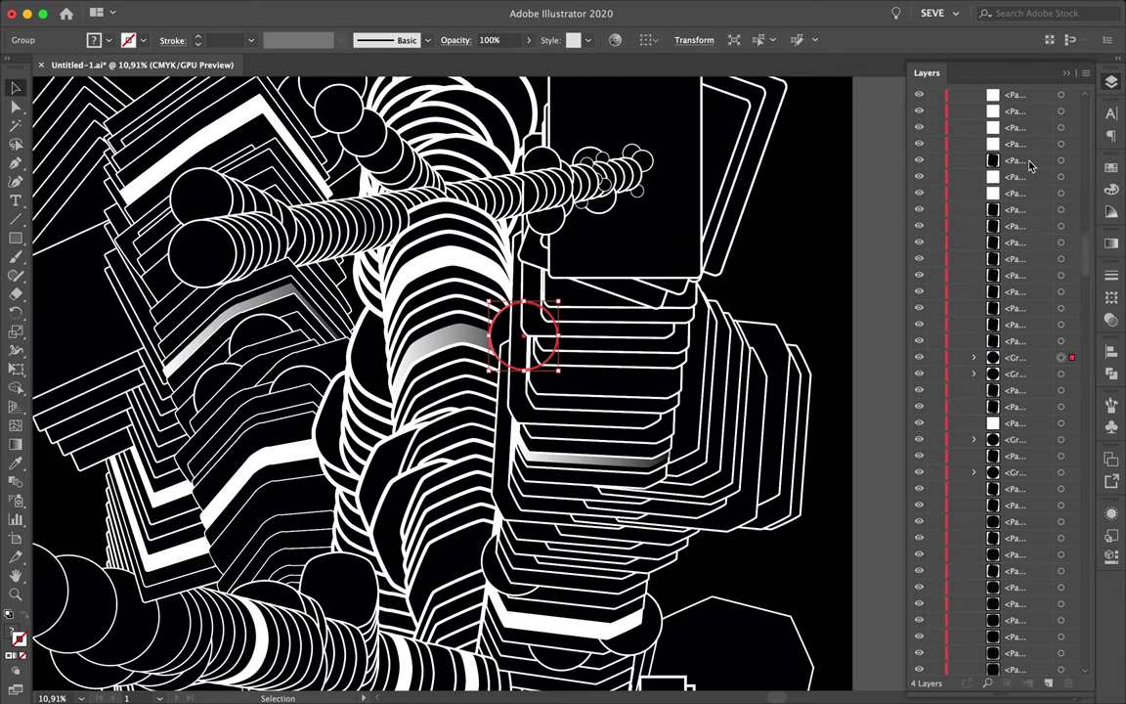
pyautogui.scroll(1, 1026, 195)
pyautogui.scroll(4, 1016, 342)
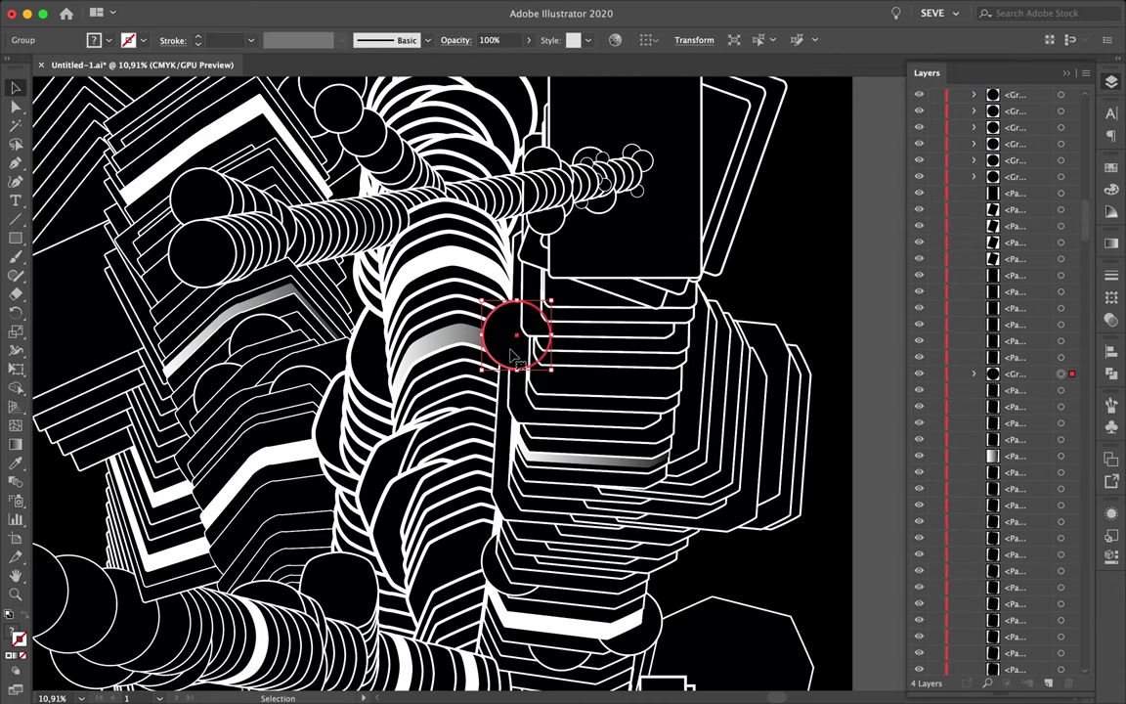
pyautogui.moveTo(515, 357); pyautogui.dragTo(630, 404)
pyautogui.hotkey('shift', 'ctrl', 'a')
pyautogui.hotkey('ctrl', '0')
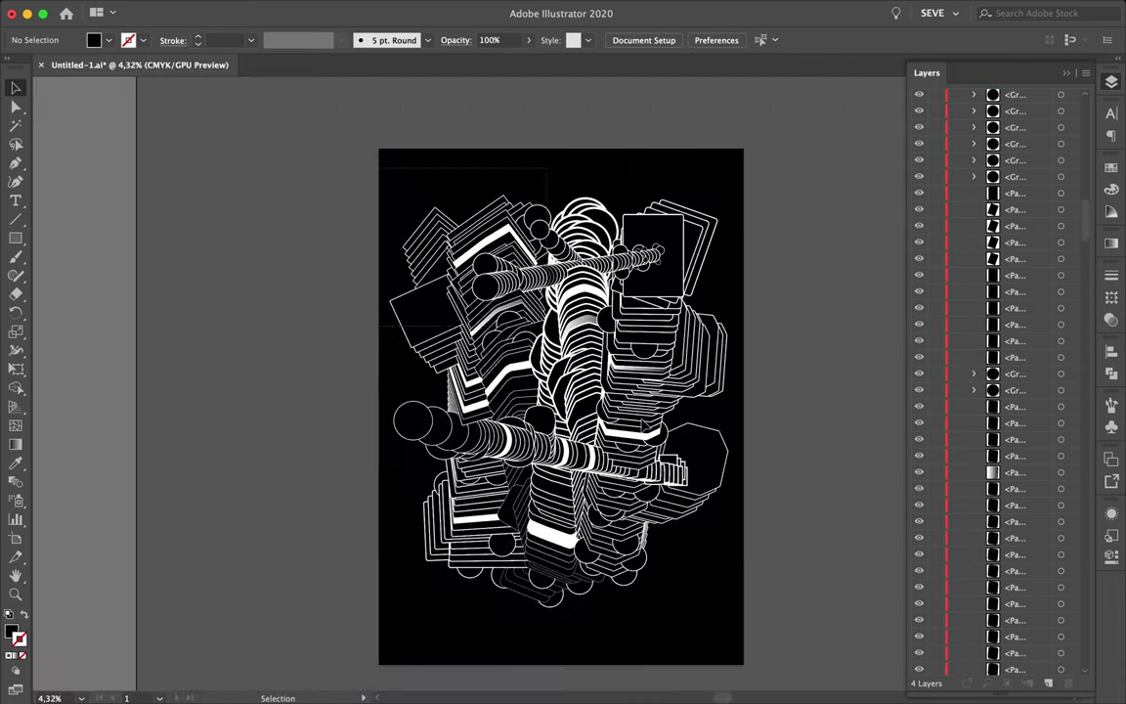
# - Send the stacked circles atop the central column behind all other artwork
pyautogui.hotkey('ctrl', 'a')
pyautogui.hotkey('shift', 'ctrl', 'a')
pyautogui.scroll(5, 674, 450)
pyautogui.click(573, 327)
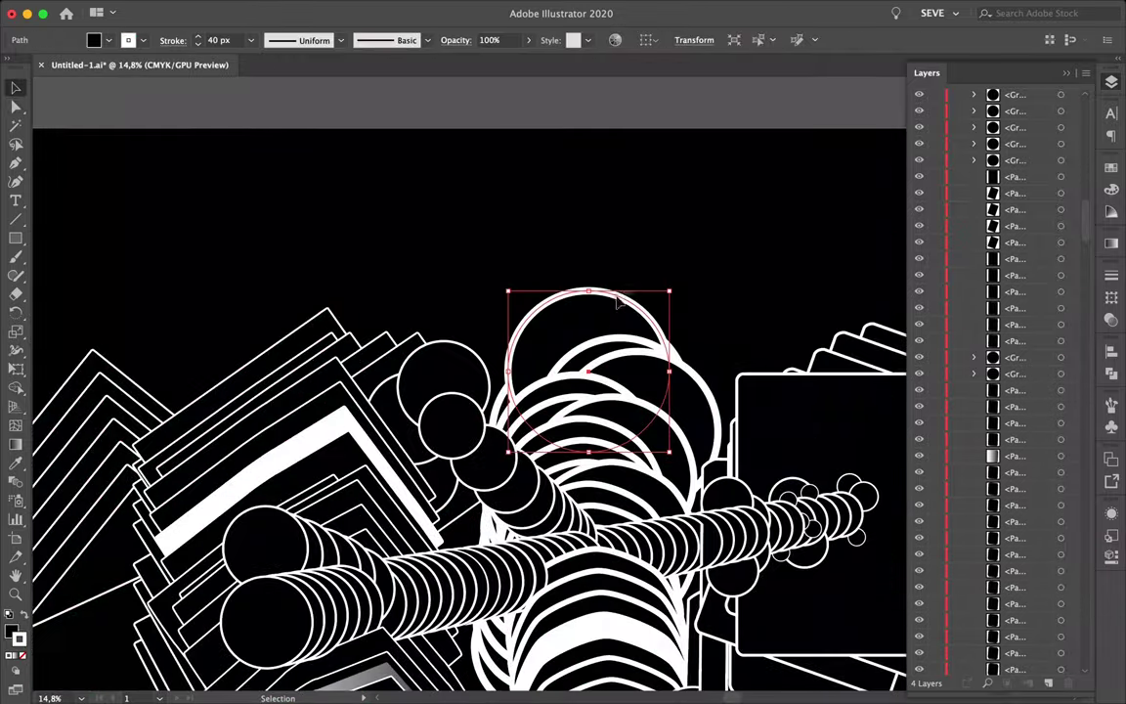
pyautogui.rightClick(540, 301)
pyautogui.press('Escape')
pyautogui.hotkey('ctrl', 'd')
pyautogui.hotkey('ctrl', 'd')
pyautogui.hotkey('ctrl', 'd')
pyautogui.rightClick(559, 295)
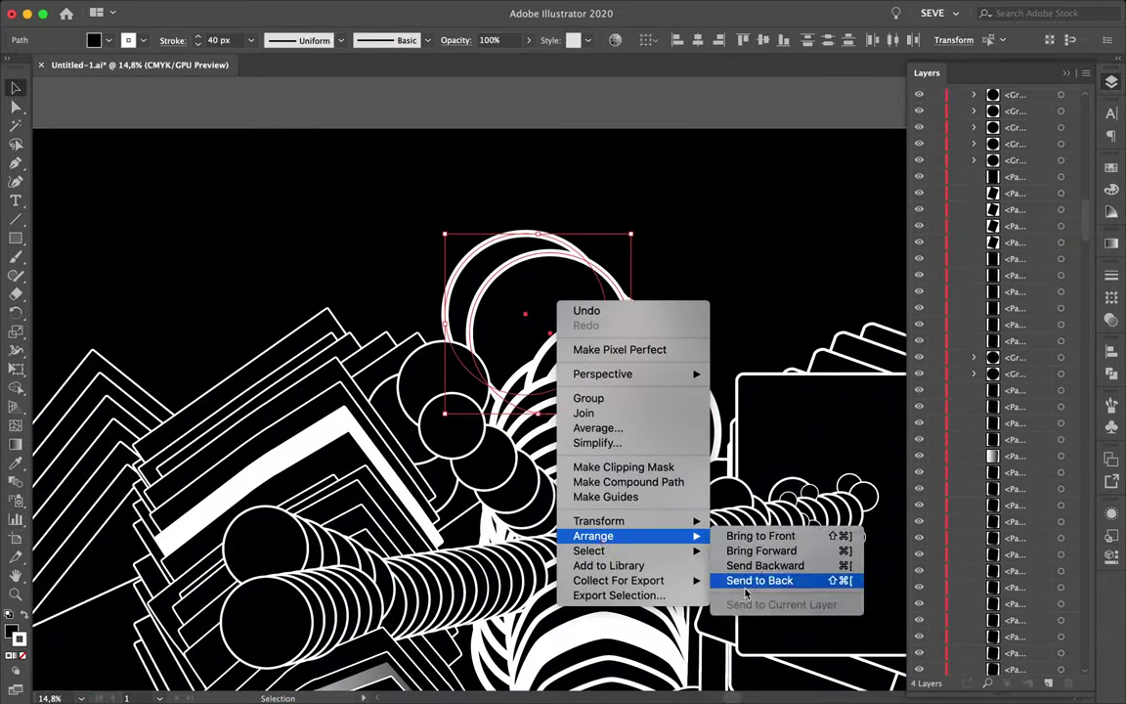
pyautogui.click(754, 578)
pyautogui.click(726, 264)
# - Select the circle at the tube's lower end and bring up its arrange options
pyautogui.press('a')
pyautogui.scroll(3, 721, 573)
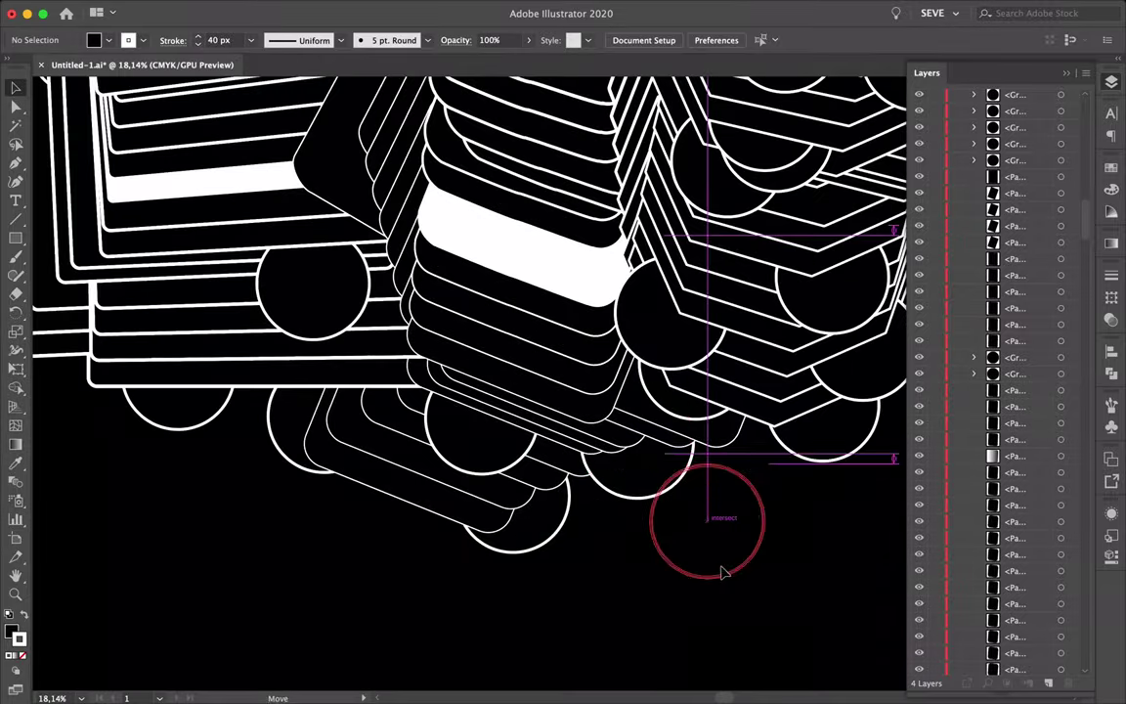
pyautogui.click(711, 547)
pyautogui.press('v')
pyautogui.scroll(-5, 715, 540)
pyautogui.rightClick(657, 586)
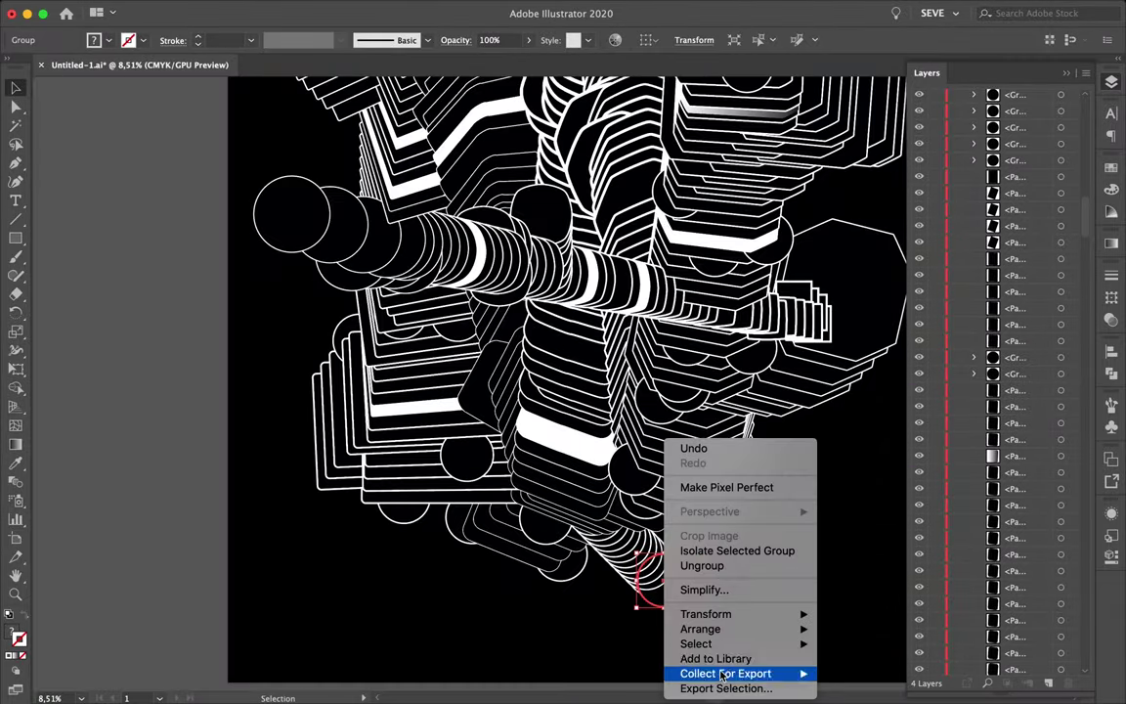
pyautogui.press('Escape')
pyautogui.scroll(5, 754, 690)
pyautogui.rightClick(609, 576)
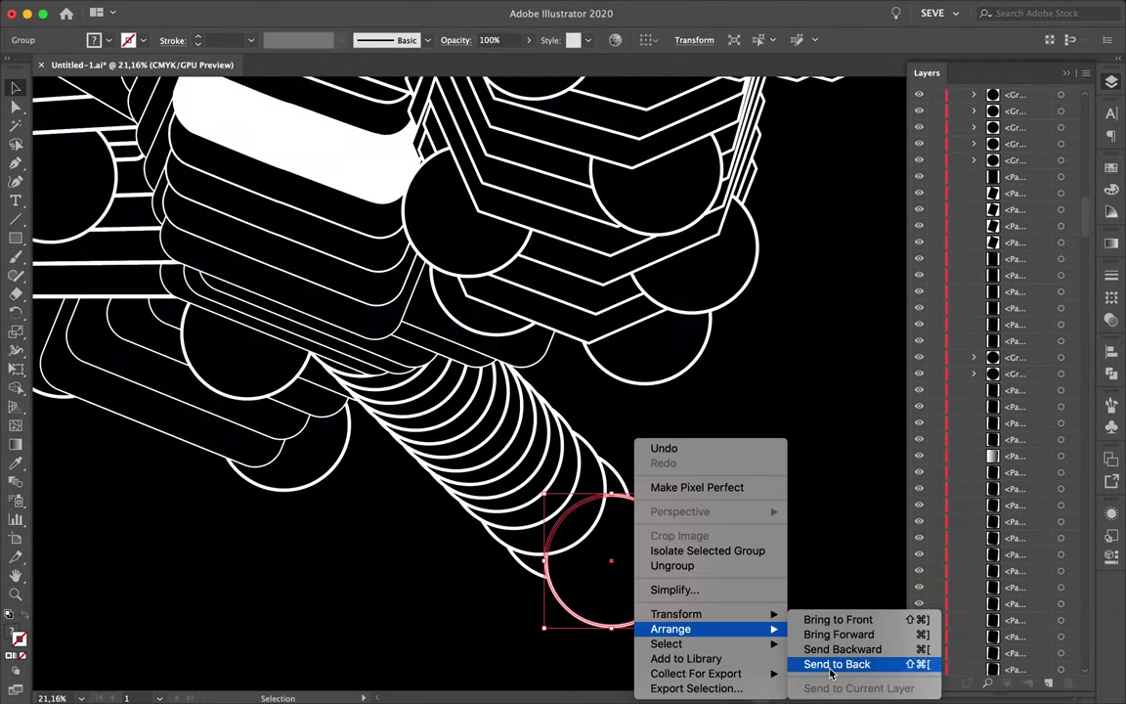